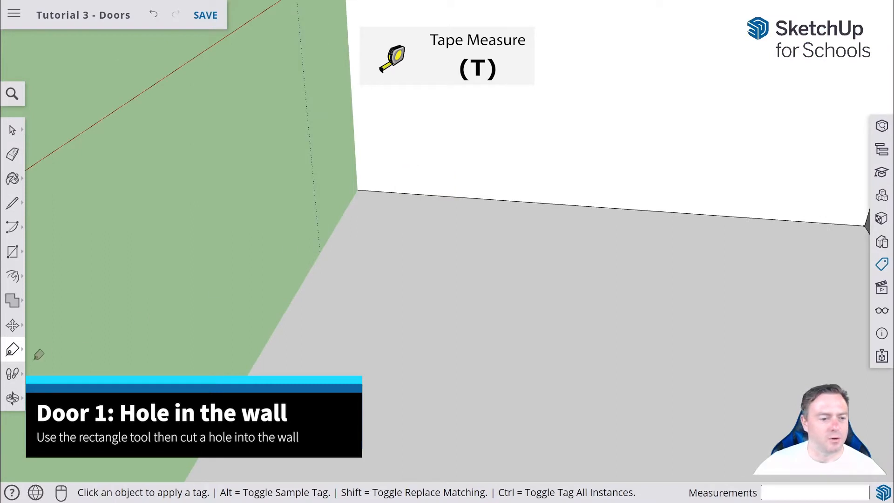
- Place a Tape Measure guide point about 659 mm from the wall's left inner corner along its bottom edge
{"action": "left_click", "coordinate": [13, 349]}
{"action": "left_click", "coordinate": [54, 274]}
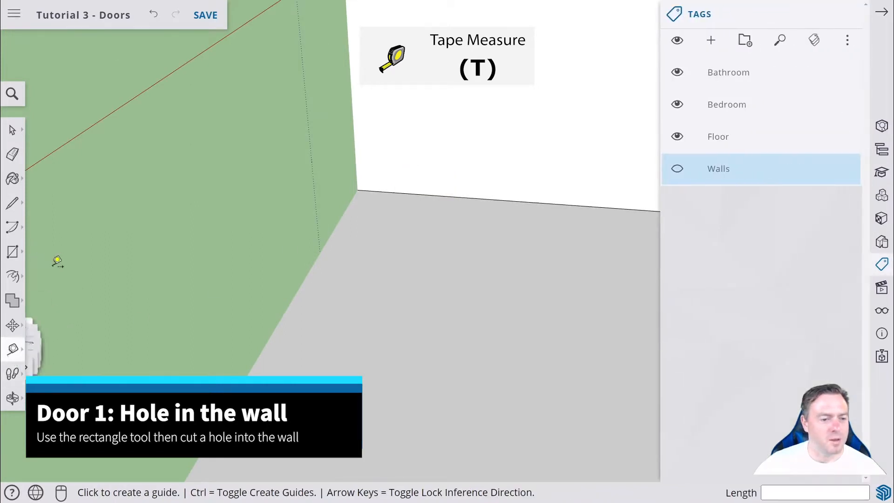
{"action": "left_click", "coordinate": [883, 14]}
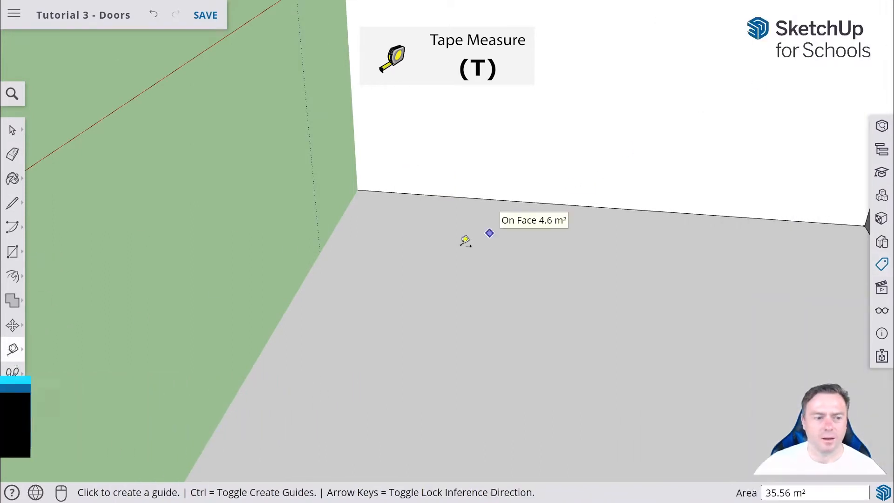
{"action": "left_click", "coordinate": [358, 190]}
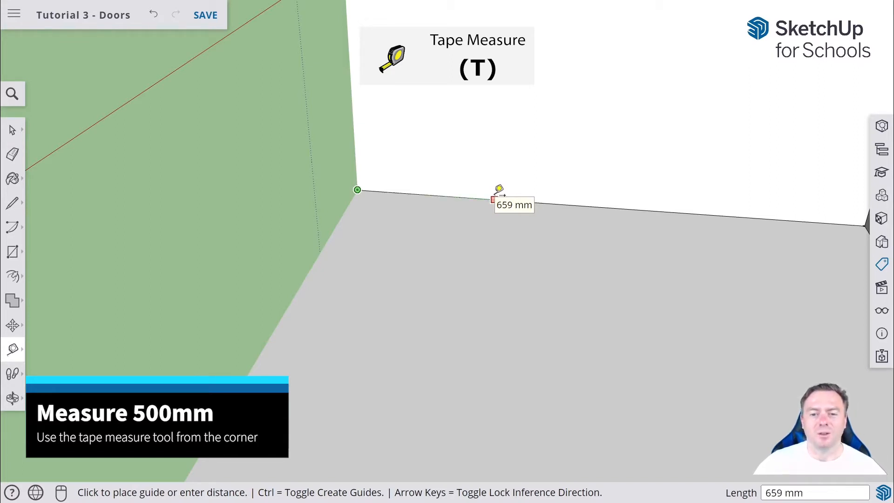
{"action": "left_click", "coordinate": [493, 199]}
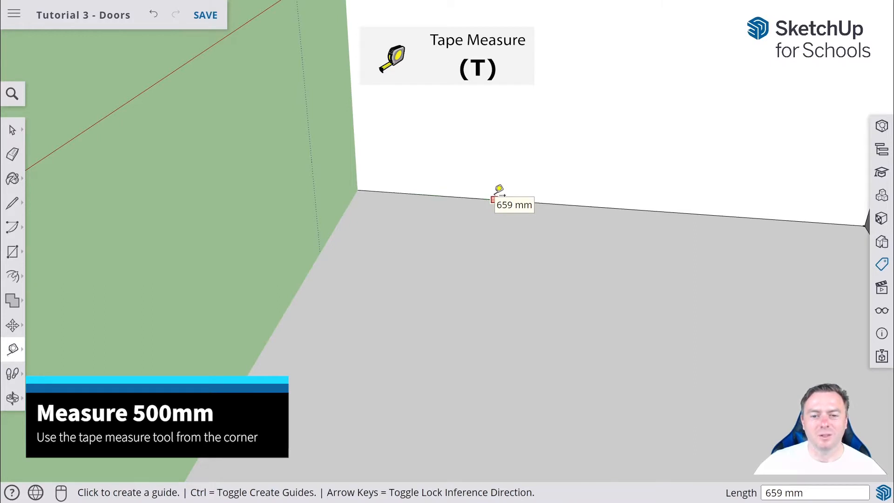
- Draw a 1900 by 1000 mm doorway rectangle on the wall face, starting from the guide point on the bottom edge
{"action": "scroll", "coordinate": [513, 297], "scroll_direction": "up", "scroll_amount": 2}
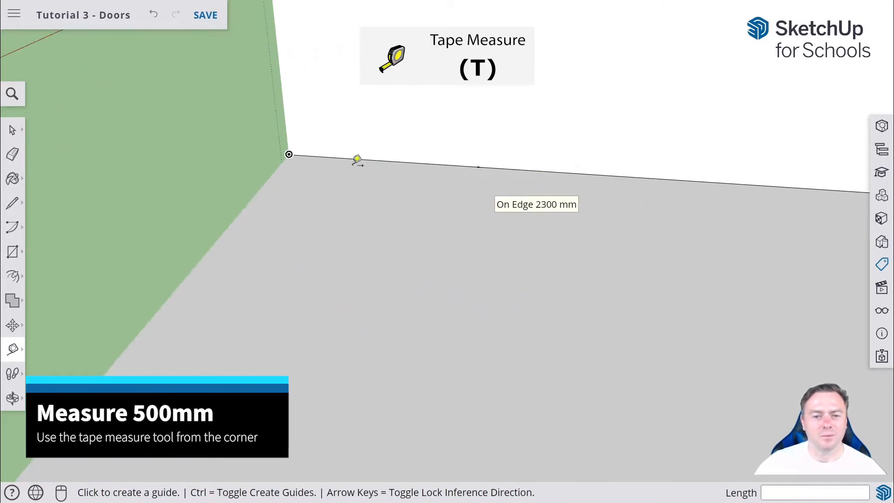
{"action": "scroll", "coordinate": [515, 147], "scroll_direction": "down", "scroll_amount": 1}
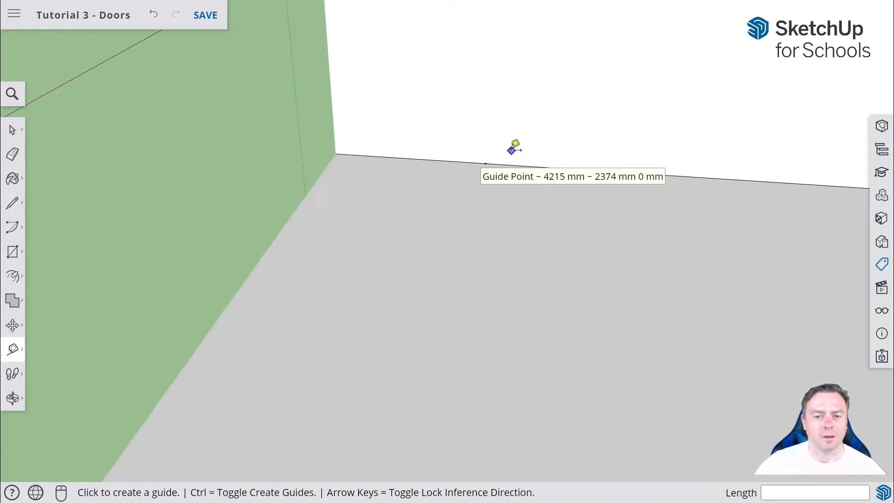
{"action": "scroll", "coordinate": [517, 140], "scroll_direction": "down", "scroll_amount": 3}
{"action": "mouse_move", "coordinate": [581, 54]}
{"action": "middle_mouse_down"}
{"action": "mouse_move", "coordinate": [574, 108]}
{"action": "mouse_move", "coordinate": [575, 60]}
{"action": "middle_mouse_up"}
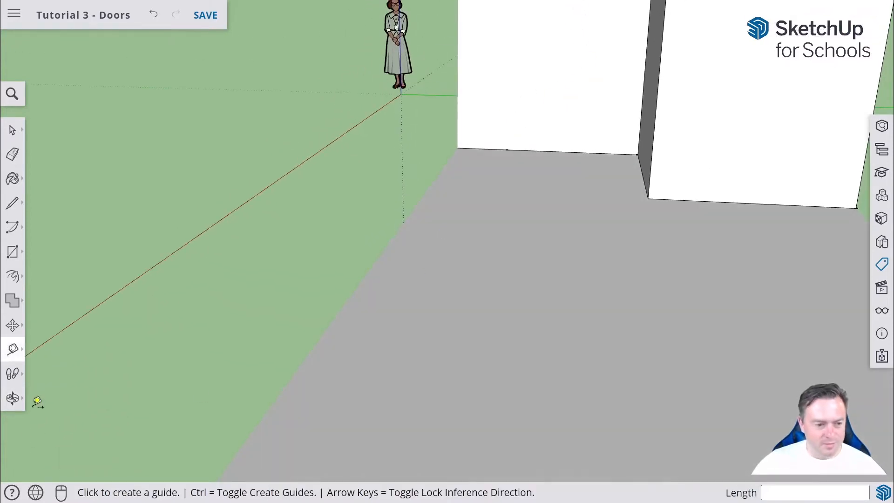
{"action": "left_click", "coordinate": [12, 397]}
{"action": "key", "text": "h"}
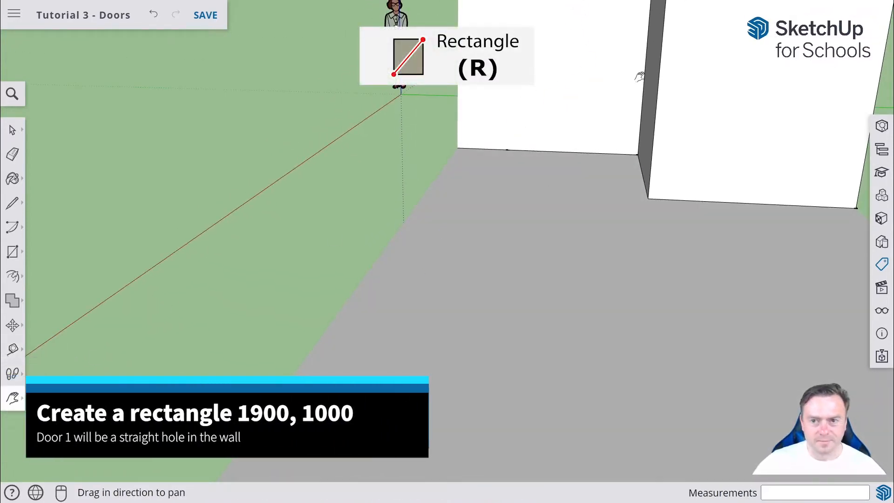
{"action": "left_click_drag", "start_coordinate": [640, 76], "coordinate": [616, 267]}
{"action": "scroll", "coordinate": [566, 261], "scroll_direction": "up", "scroll_amount": 3}
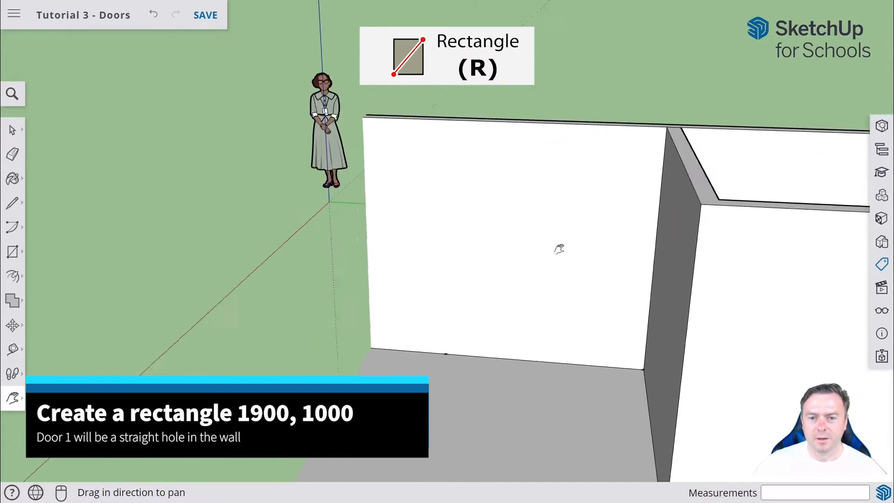
{"action": "scroll", "coordinate": [560, 249], "scroll_direction": "up", "scroll_amount": 1}
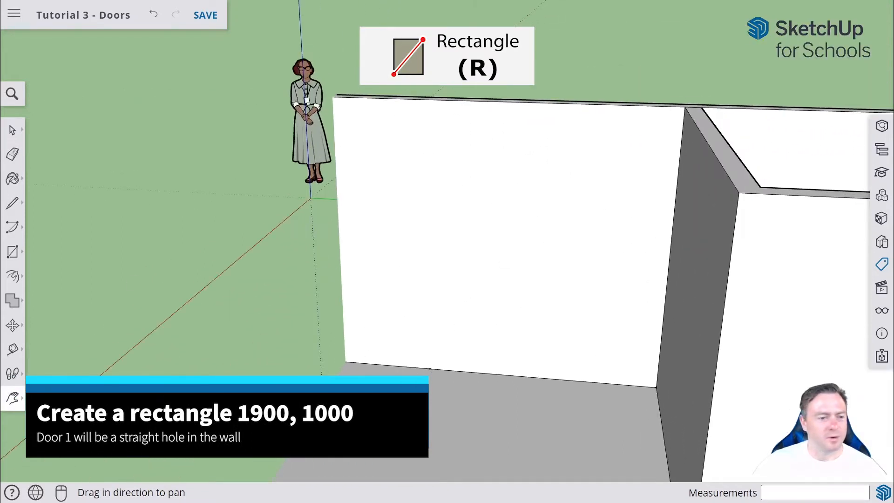
{"action": "left_click", "coordinate": [13, 251]}
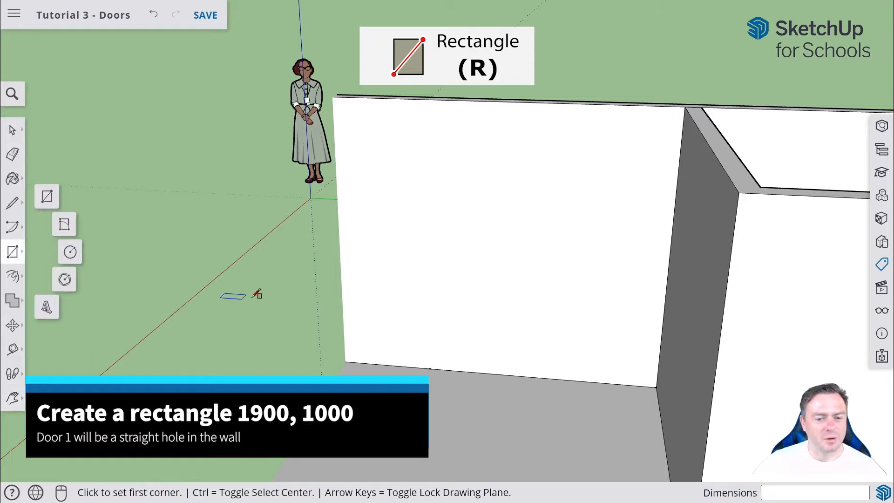
{"action": "left_click", "coordinate": [430, 368]}
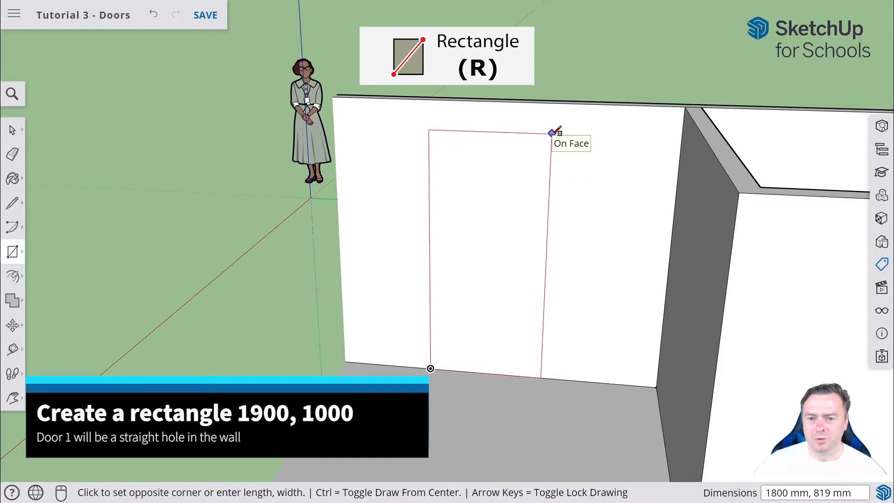
{"action": "type", "text": "1900,1000"}
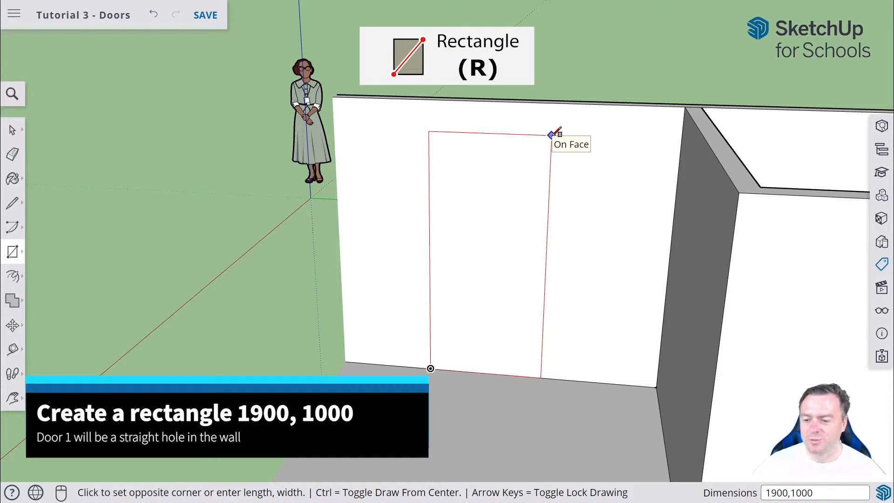
{"action": "key", "text": "Return"}
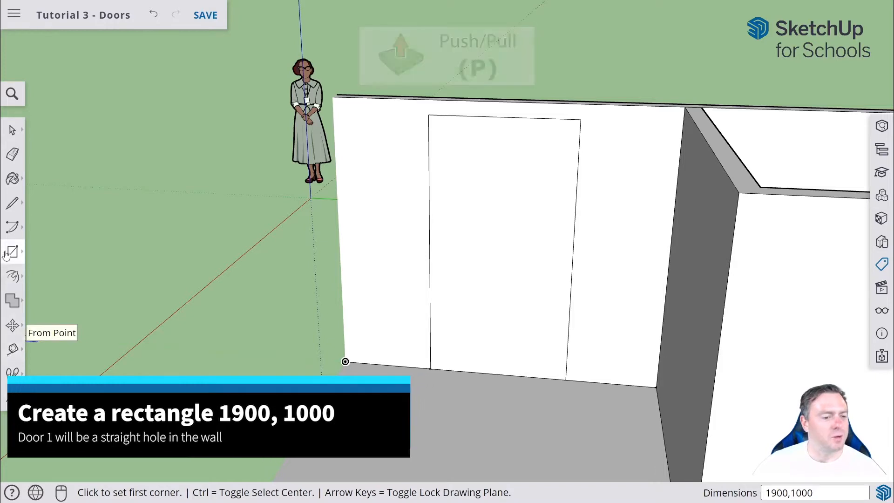
- Push the doorway rectangle 100 mm through to the wall's opposite face with Push/Pull to cut the opening
{"action": "left_click", "coordinate": [15, 279]}
{"action": "left_click", "coordinate": [57, 273]}
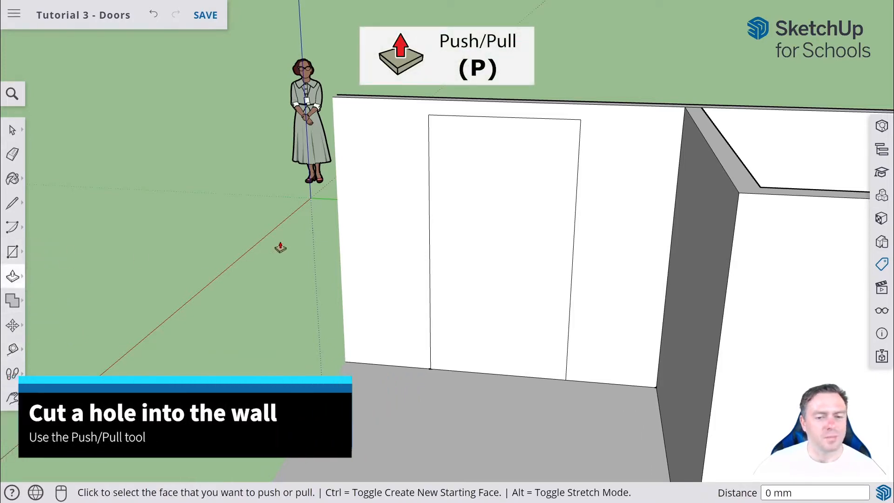
{"action": "middle_click_drag", "start_coordinate": [494, 113], "coordinate": [560, 168]}
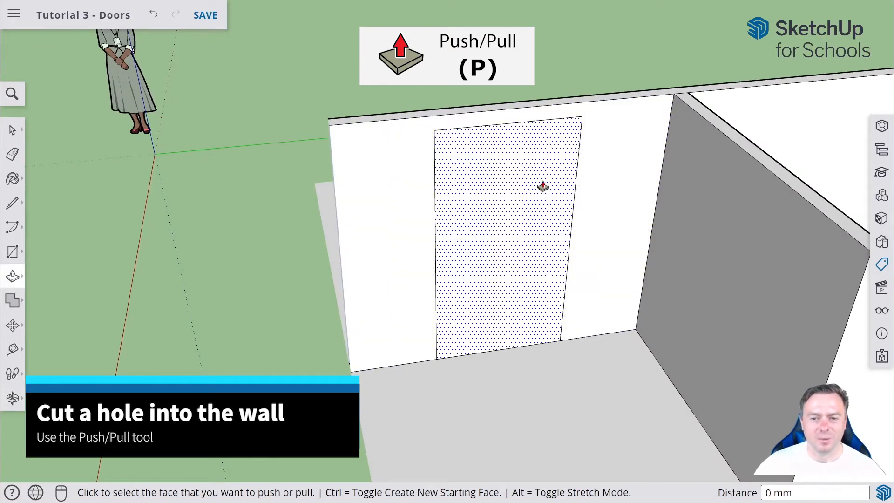
{"action": "left_click", "coordinate": [526, 196]}
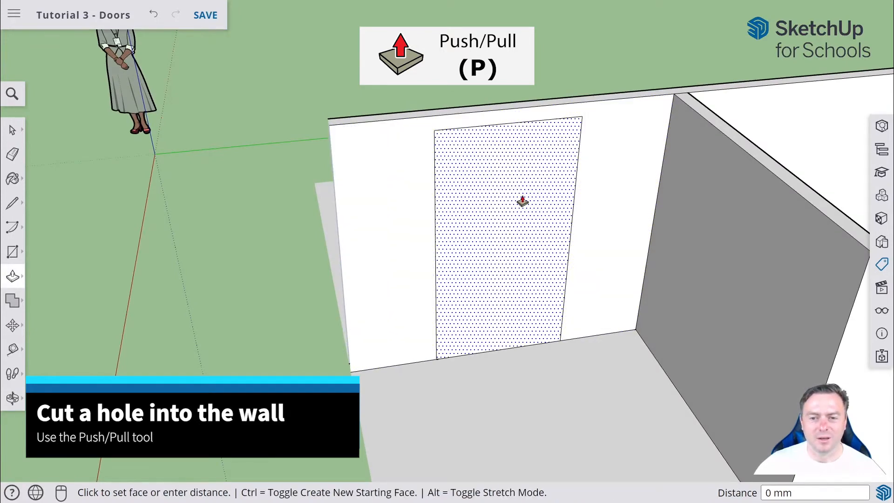
{"action": "left_click", "coordinate": [504, 159]}
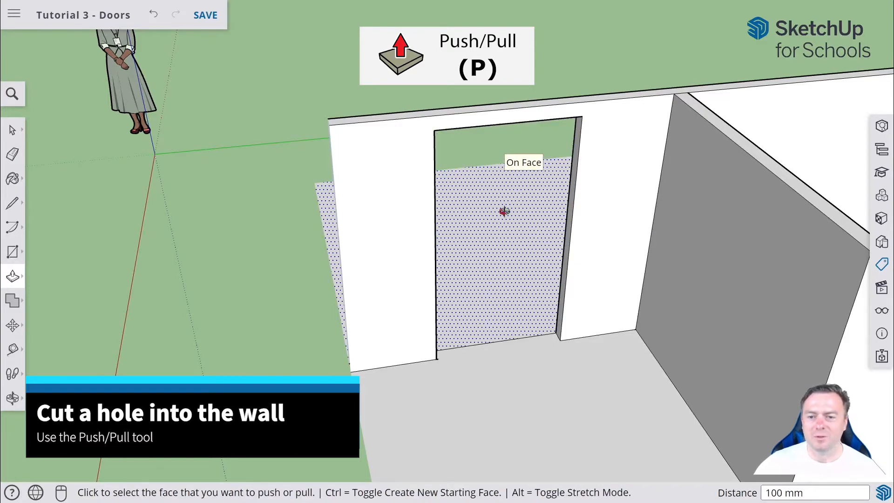
- Place a Tape Measure guide point 500 mm from the inside corner along the adjoining wall's bottom edge
{"action": "middle_click_drag", "start_coordinate": [505, 212], "coordinate": [185, 187]}
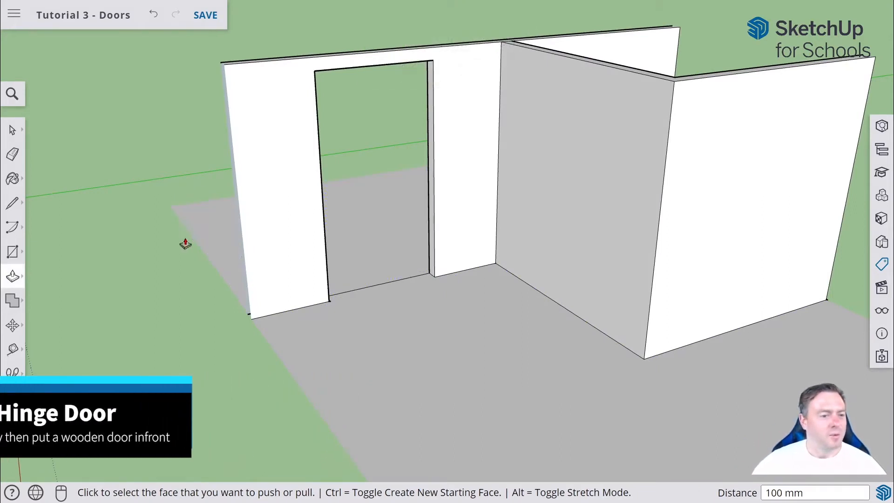
{"action": "left_click", "coordinate": [13, 251]}
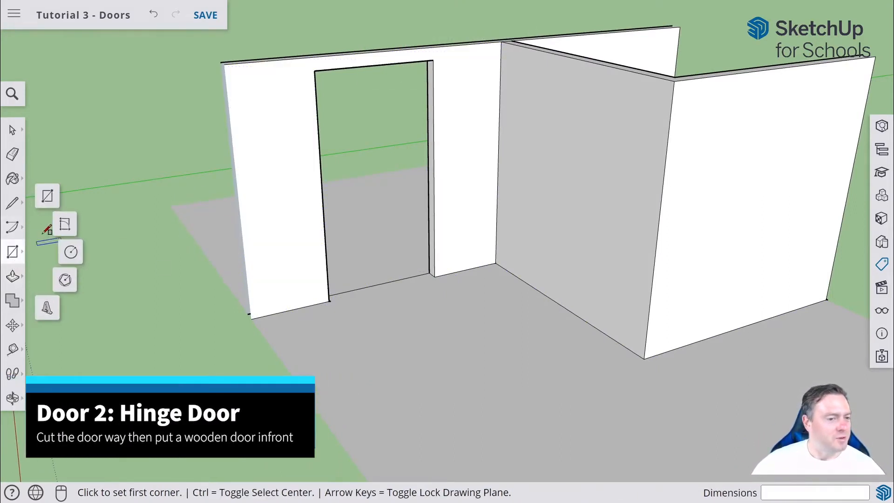
{"action": "left_click", "coordinate": [48, 199]}
{"action": "middle_click_drag", "start_coordinate": [479, 265], "coordinate": [790, 286]}
{"action": "middle_click_drag", "start_coordinate": [633, 254], "coordinate": [599, 316]}
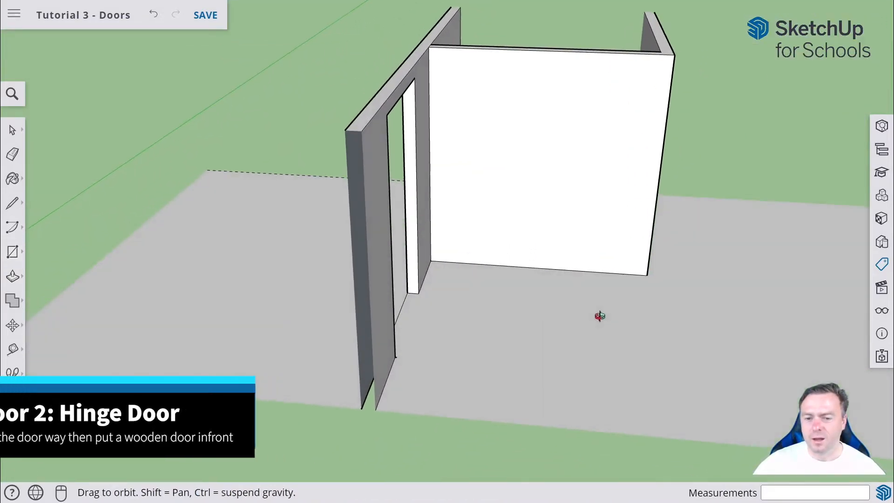
{"action": "key", "text": "t"}
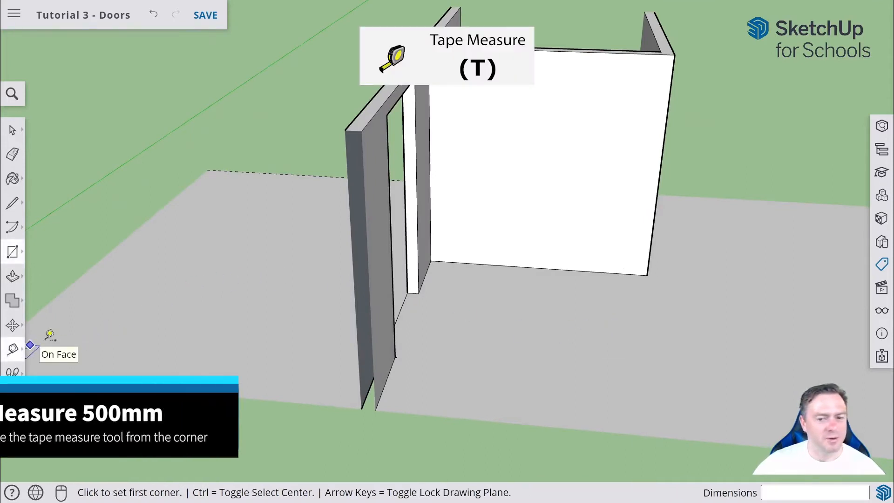
{"action": "left_click", "coordinate": [431, 260]}
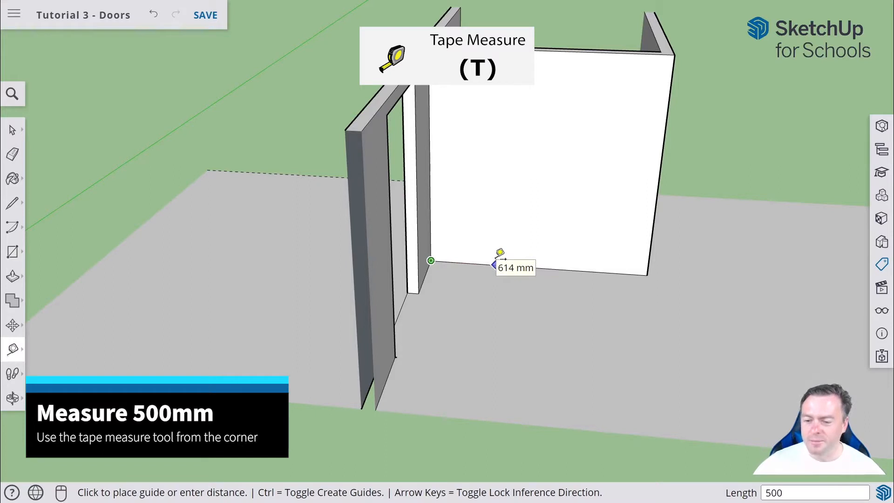
{"action": "key", "text": "Return"}
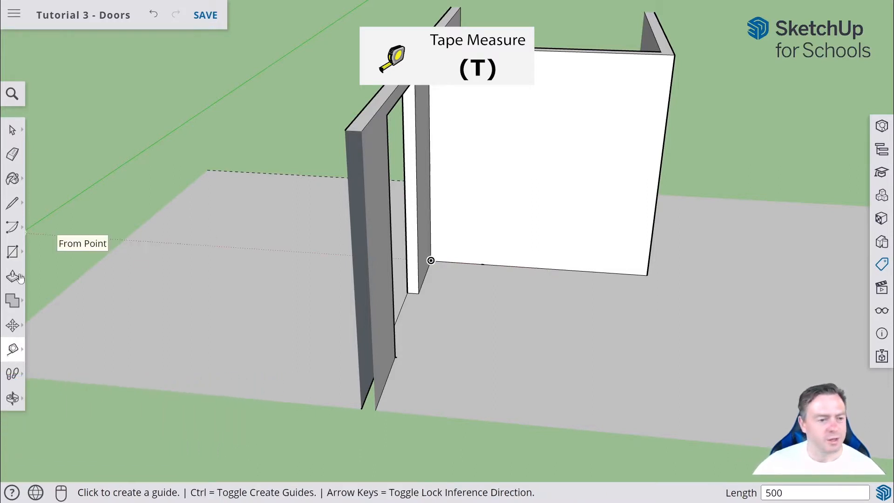
- Draw a 1900 by 1000 mm rectangle on the adjoining wall from its guide point for the second doorway
{"action": "left_click", "coordinate": [13, 252]}
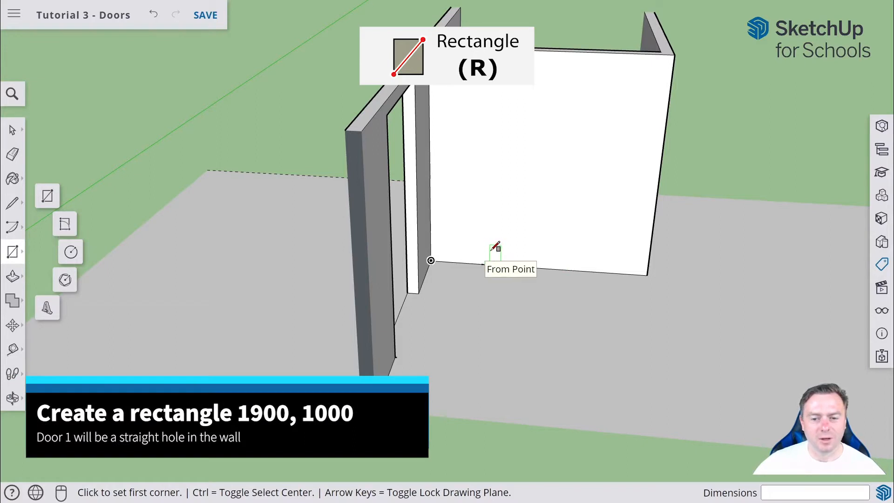
{"action": "left_click", "coordinate": [484, 263]}
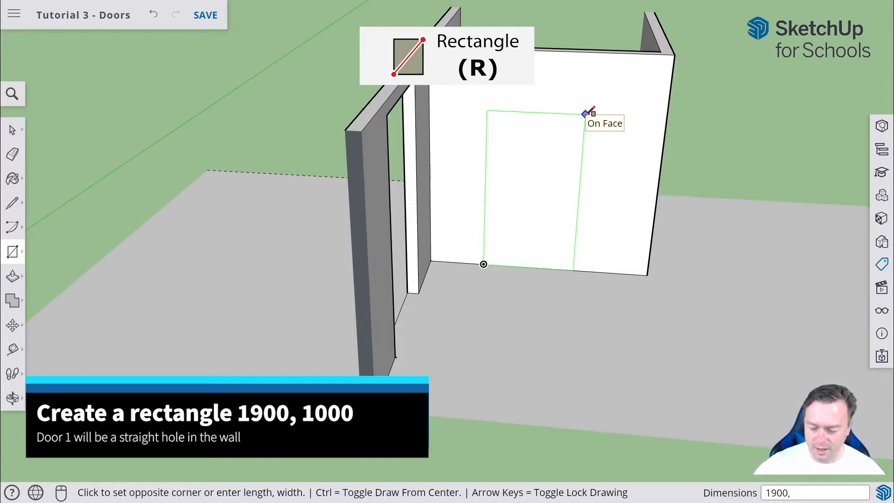
{"action": "key", "text": "Return"}
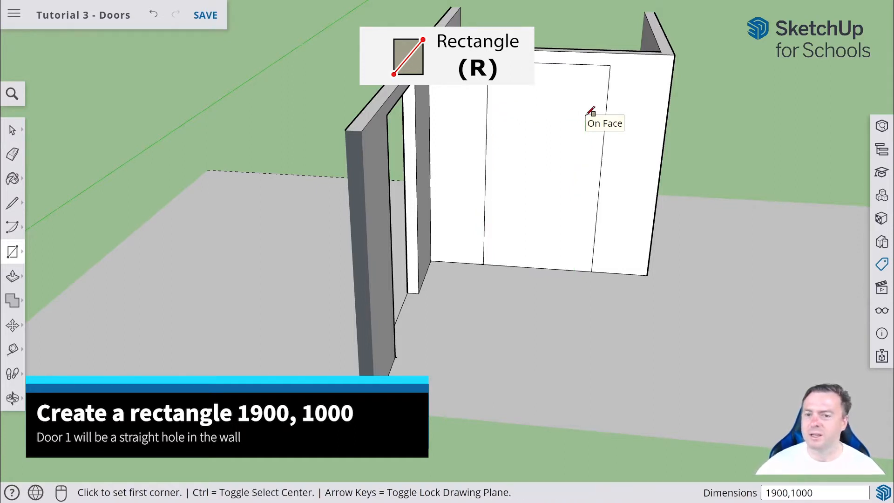
- Try to push the second doorway rectangle through the adjoining wall with Push/Pull, and undo the push
{"action": "left_click", "coordinate": [14, 276]}
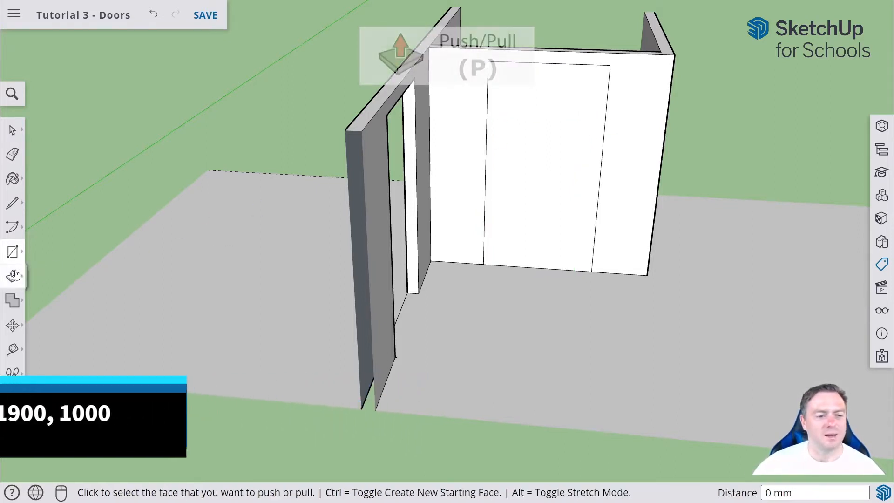
{"action": "left_click", "coordinate": [518, 145]}
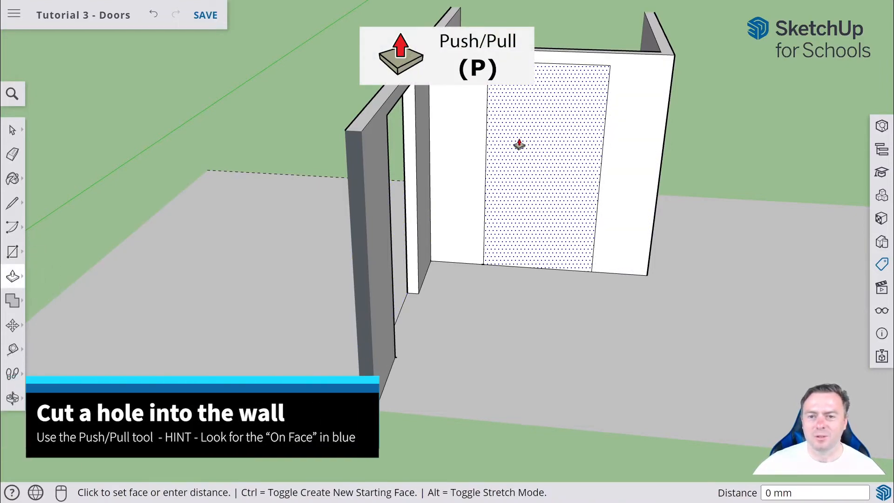
{"action": "left_click", "coordinate": [526, 97]}
{"action": "middle_click_drag", "start_coordinate": [575, 81], "coordinate": [216, 172]}
{"action": "key", "text": "ctrl+z"}
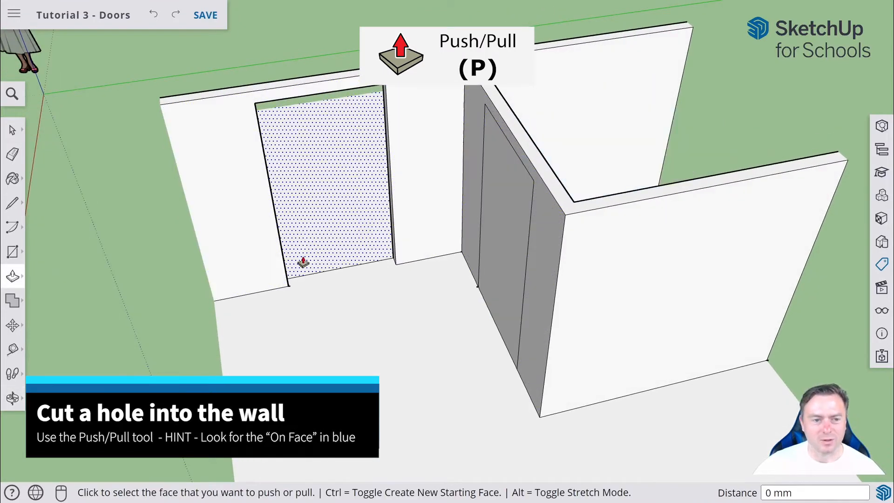
- Cut the second doorway by pushing its rectangle 100 mm to the adjoining wall's opposite face
{"action": "left_click", "coordinate": [508, 224]}
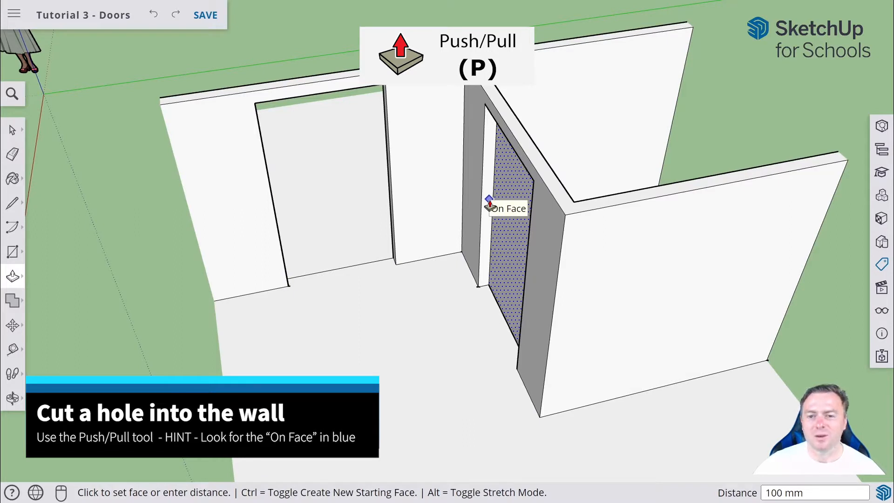
{"action": "left_click", "coordinate": [492, 169]}
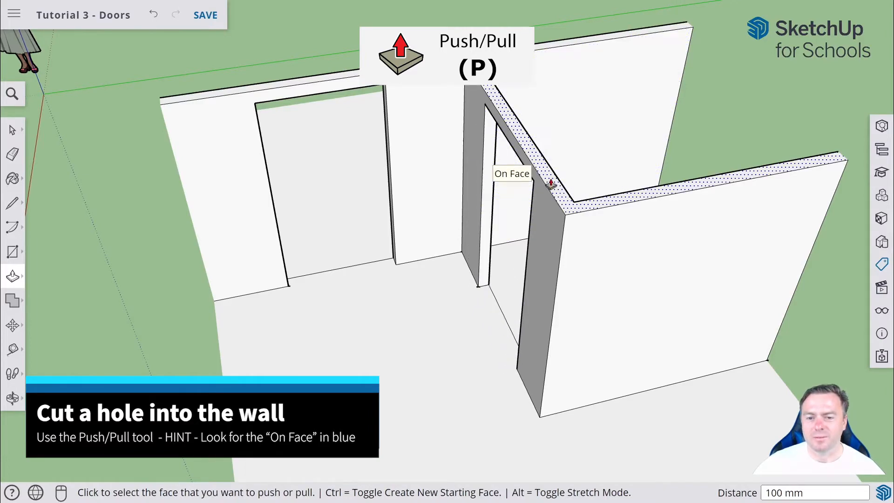
- Repeat the Push/Pull of the second doorway's rectangle, pushing it 100 mm to the adjoining wall's opposite face
{"action": "middle_click_drag", "start_coordinate": [551, 183], "coordinate": [696, 147]}
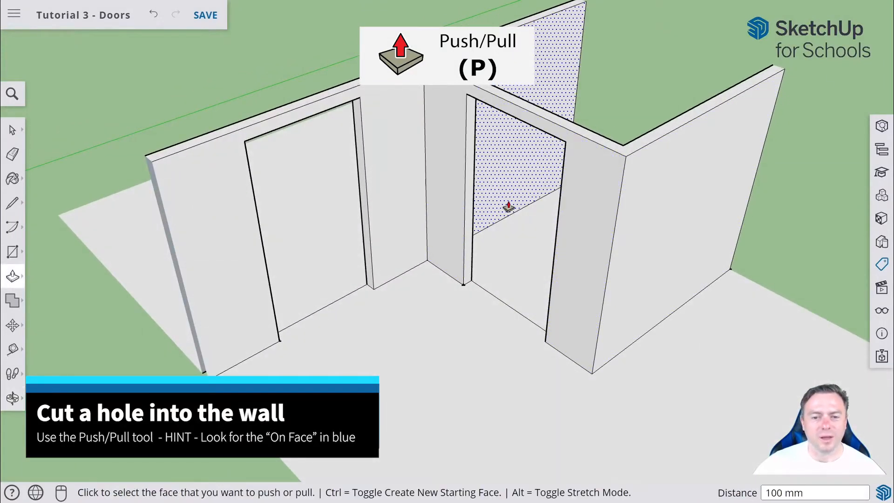
{"action": "scroll", "coordinate": [507, 225], "scroll_direction": "up", "scroll_amount": 5}
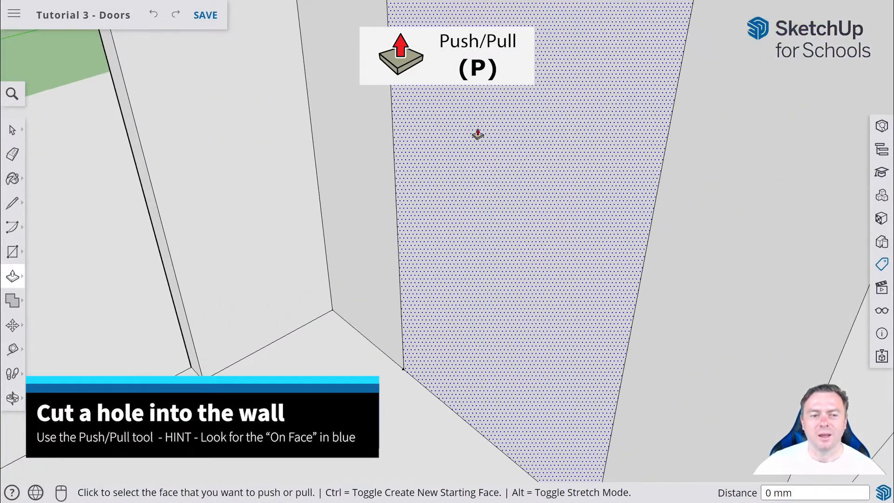
{"action": "left_click", "coordinate": [484, 219]}
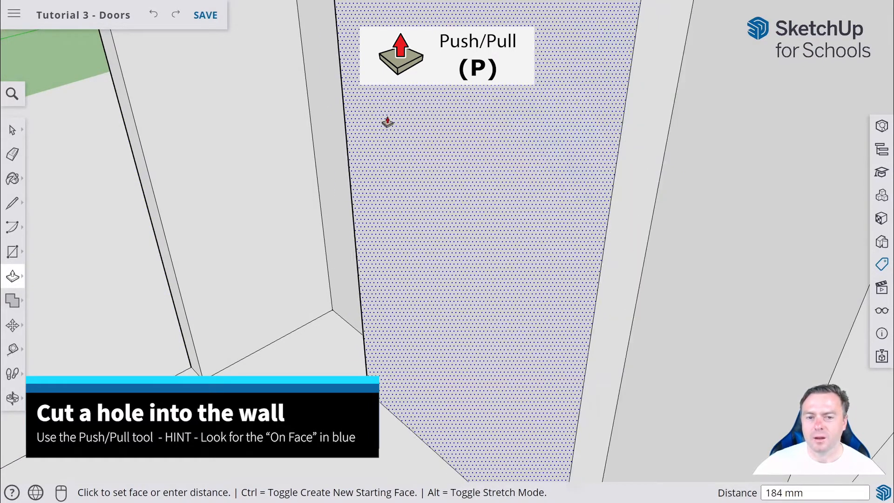
{"action": "left_click", "coordinate": [448, 15]}
- Examine both doorway openings in the walls from several sides
{"action": "middle_click_drag", "start_coordinate": [641, 55], "coordinate": [625, 93]}
{"action": "scroll", "coordinate": [251, 97], "scroll_direction": "down", "scroll_amount": 5}
{"action": "scroll", "coordinate": [251, 97], "scroll_direction": "down", "scroll_amount": 2}
{"action": "middle_click_drag", "start_coordinate": [374, 243], "coordinate": [500, 182]}
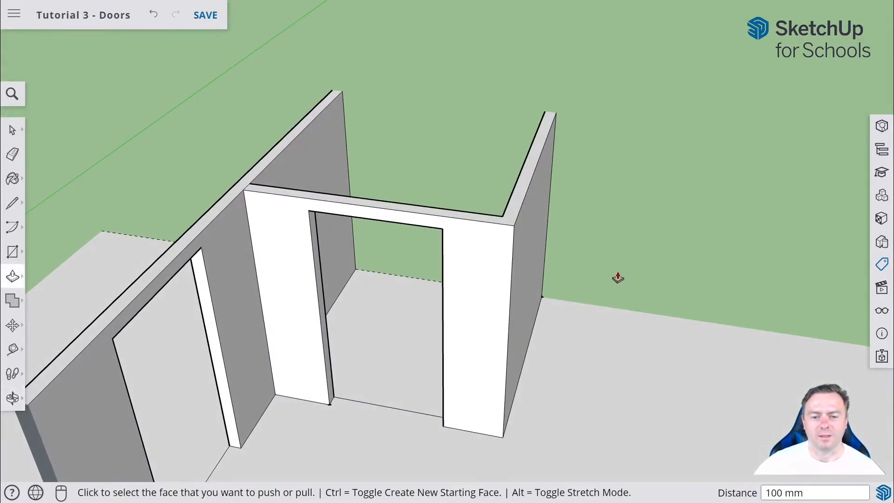
{"action": "scroll", "coordinate": [320, 350], "scroll_direction": "down", "scroll_amount": 5}
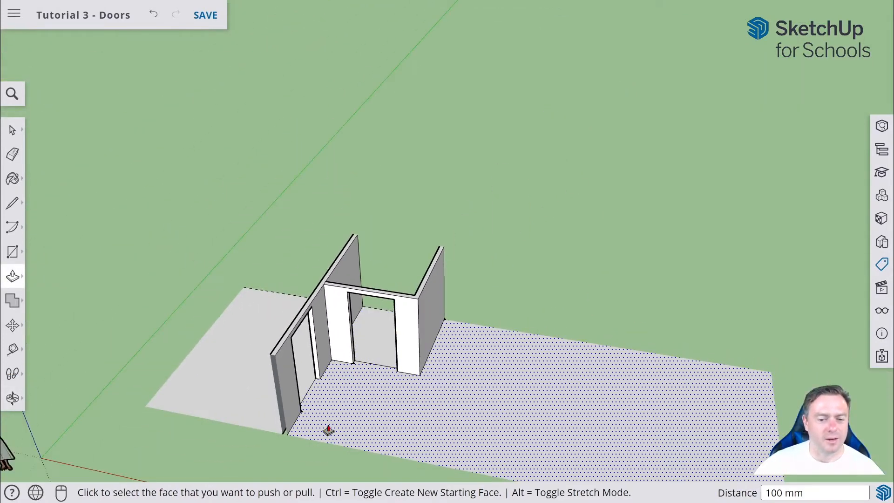
{"action": "scroll", "coordinate": [328, 432], "scroll_direction": "up", "scroll_amount": 3}
{"action": "middle_click_drag", "start_coordinate": [359, 449], "coordinate": [158, 444]}
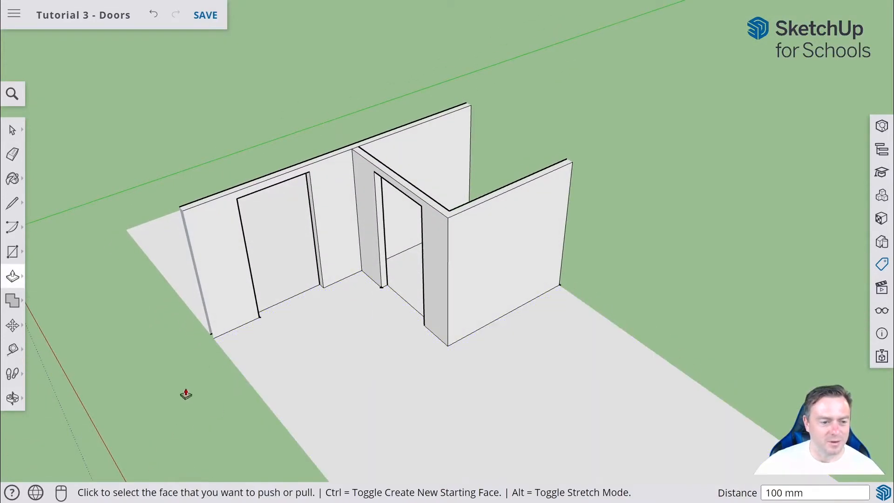
{"action": "middle_click_drag", "start_coordinate": [185, 395], "coordinate": [495, 321]}
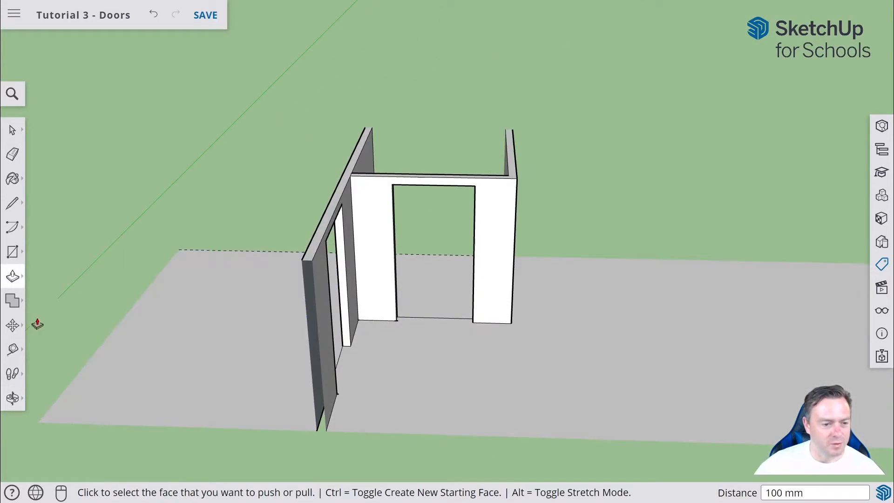
- Draw a 1000 by 100 mm rectangle on open ground in front of the floor slab as the door's base
{"action": "key", "text": "m"}
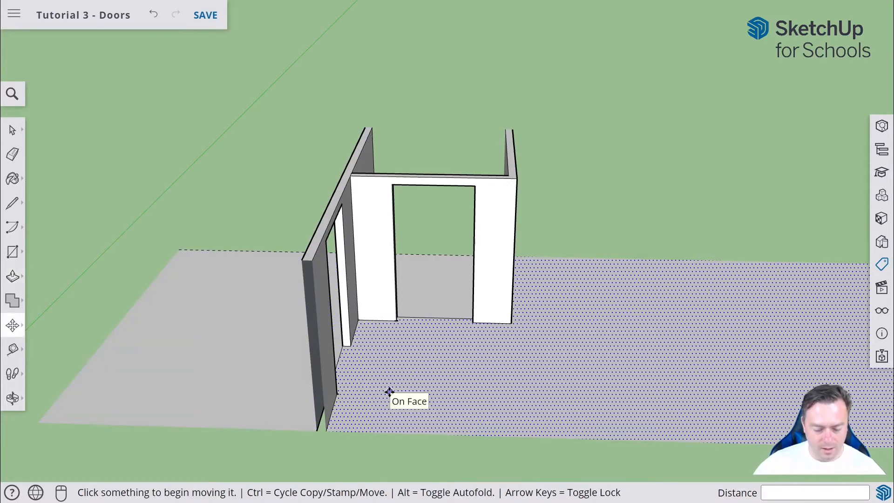
{"action": "key", "text": "h"}
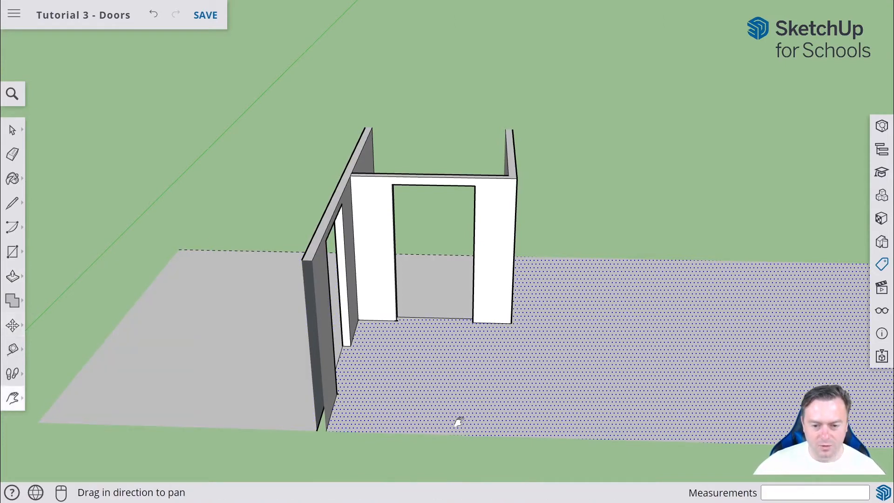
{"action": "left_click_drag", "start_coordinate": [455, 421], "coordinate": [474, 285]}
{"action": "middle_click_drag", "start_coordinate": [453, 200], "coordinate": [431, 388]}
{"action": "scroll", "coordinate": [456, 355], "scroll_direction": "down", "scroll_amount": 2}
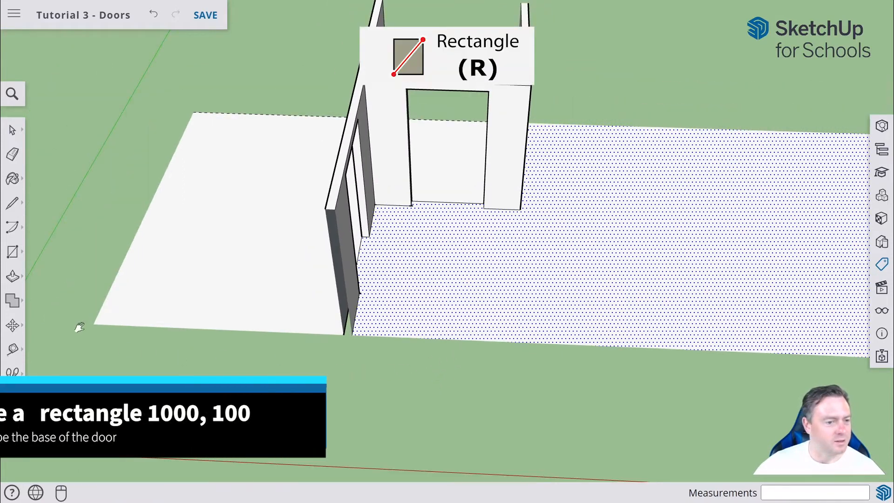
{"action": "left_click", "coordinate": [13, 253]}
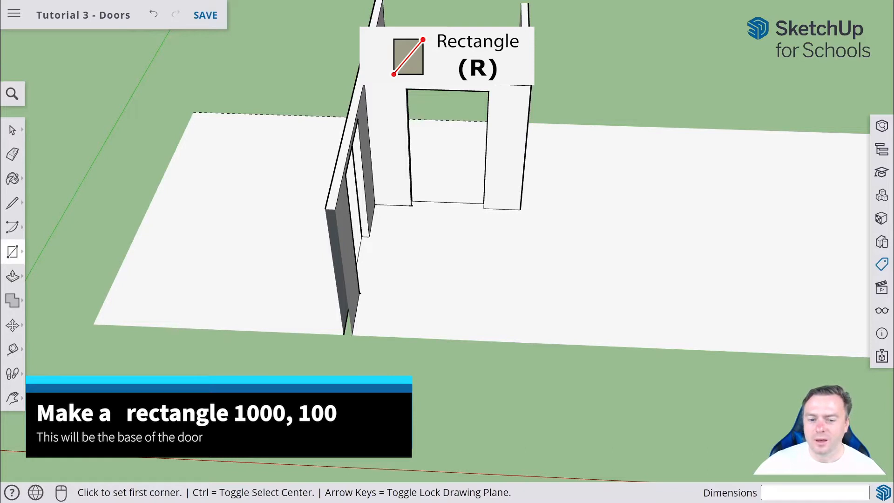
{"action": "left_click", "coordinate": [415, 418]}
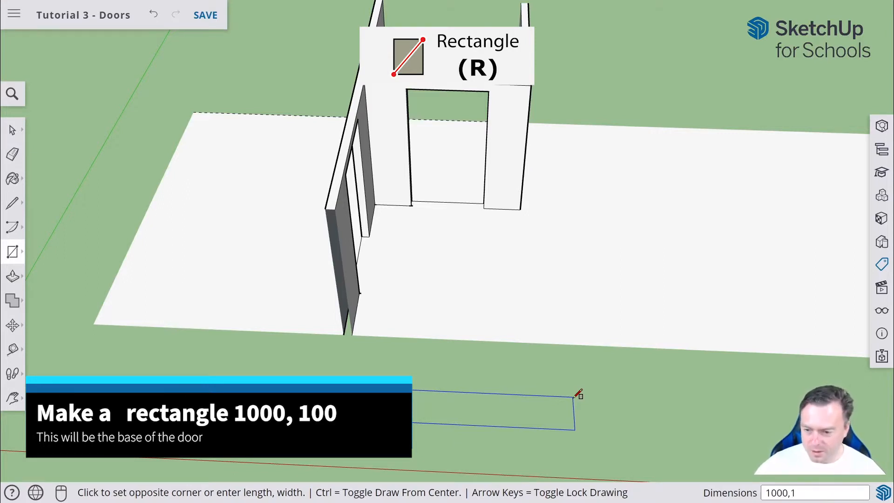
{"action": "key", "text": "Return"}
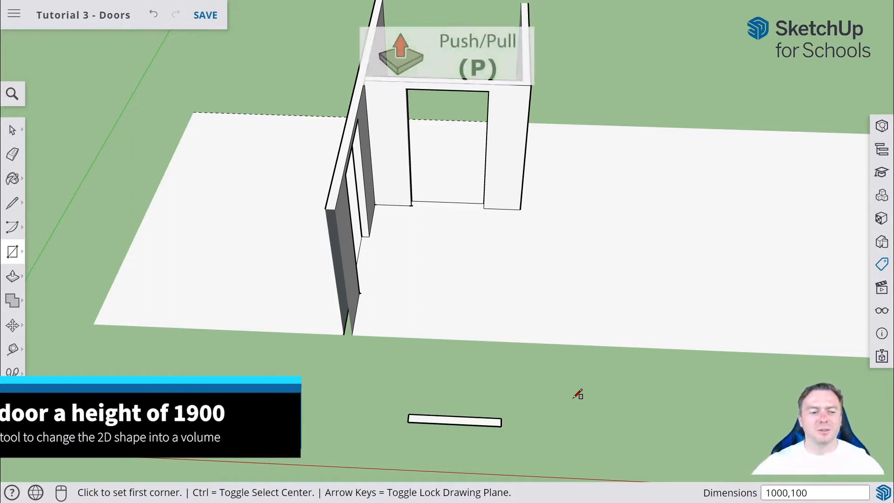
- Extrude the door's base rectangle upward 1900 mm with Push/Pull
{"action": "left_click", "coordinate": [13, 277]}
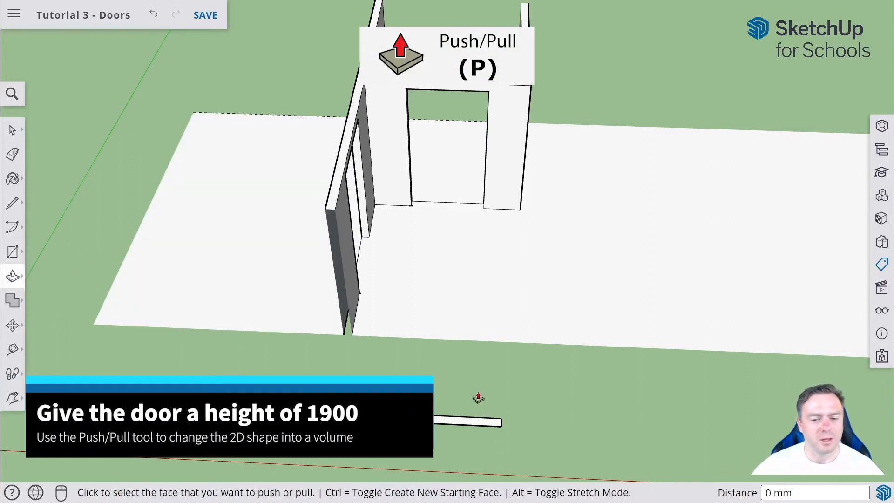
{"action": "left_click", "coordinate": [456, 425]}
{"action": "type", "text": "1"}
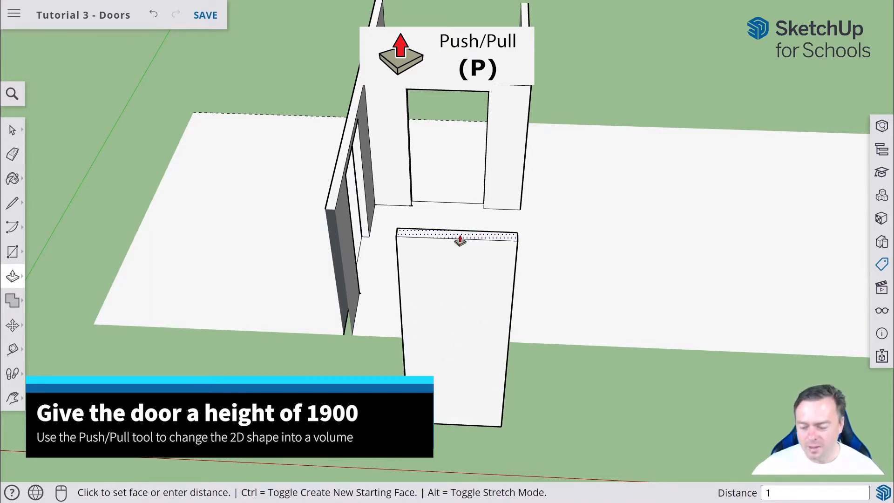
{"action": "type", "text": "900"}
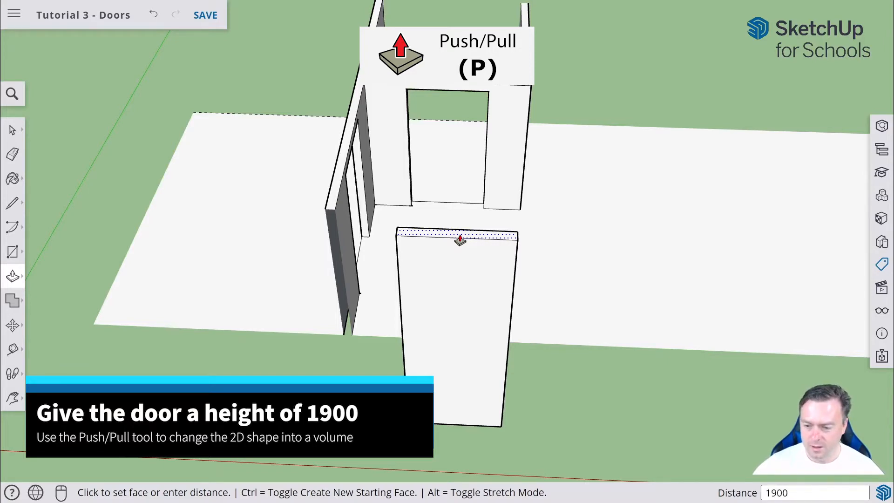
{"action": "key", "text": "Return"}
- Try to move the ungrouped door by its front face and by a vertical edge, and revert both moves
{"action": "middle_click_drag", "start_coordinate": [556, 328], "coordinate": [453, 219]}
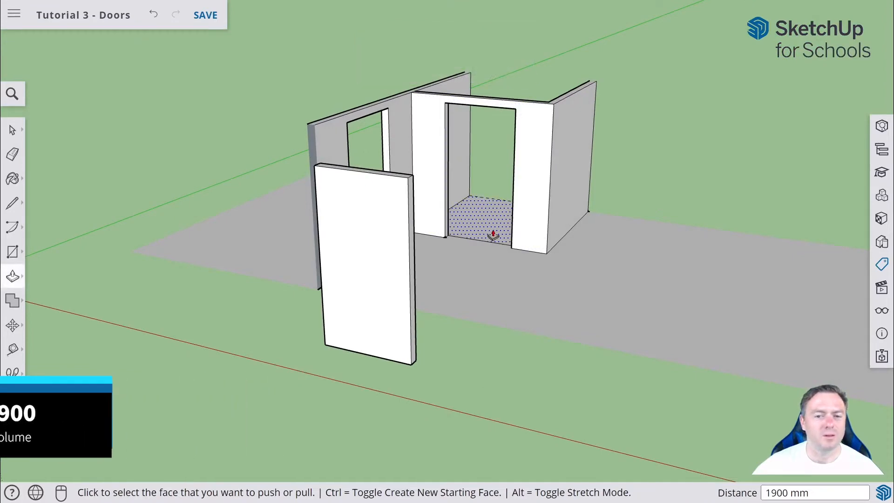
{"action": "left_click", "coordinate": [12, 326]}
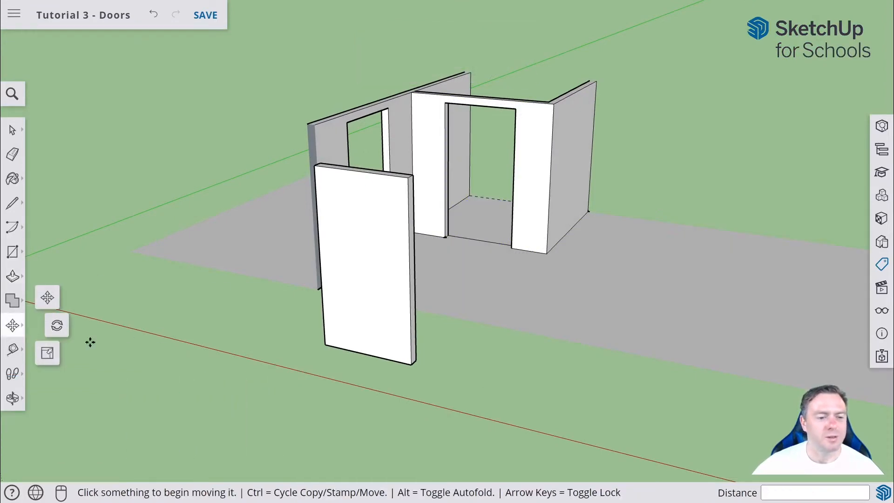
{"action": "left_click", "coordinate": [353, 276]}
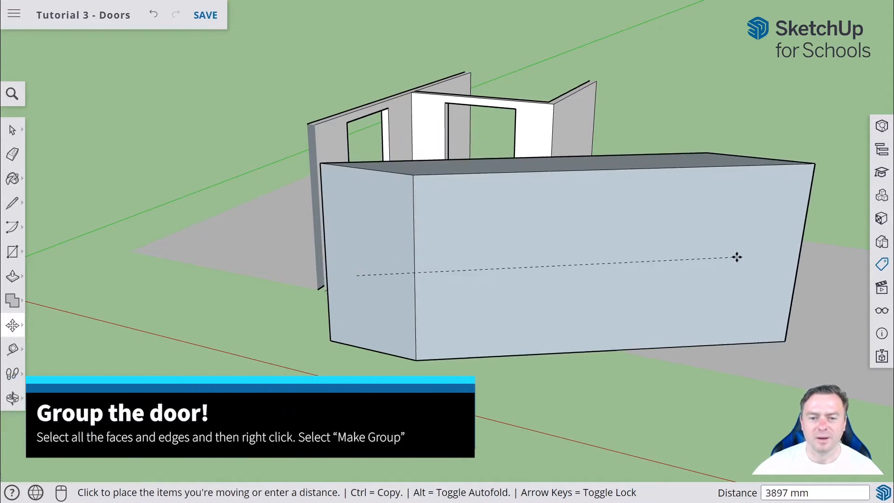
{"action": "key", "text": "ctrl+z"}
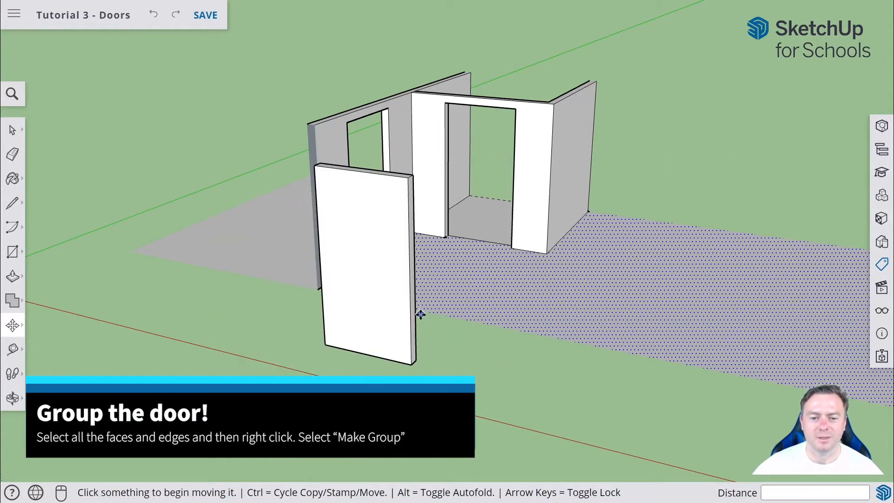
{"action": "left_click", "coordinate": [417, 310]}
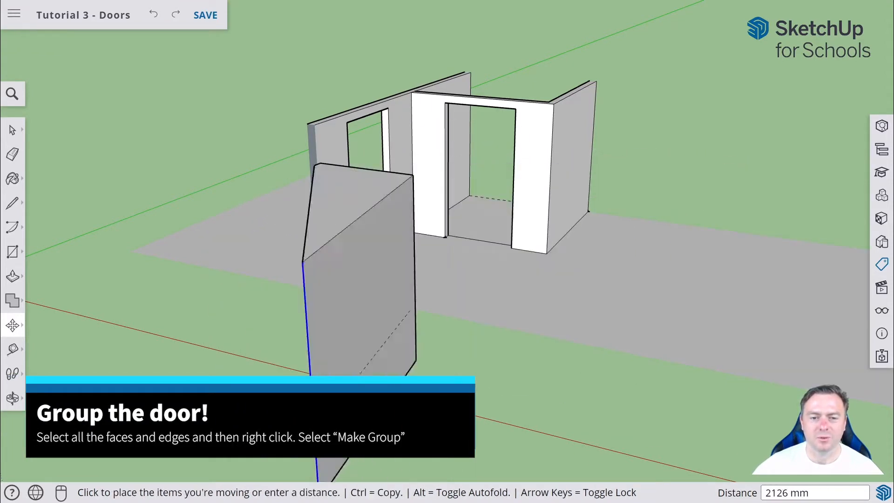
{"action": "key", "text": "Escape"}
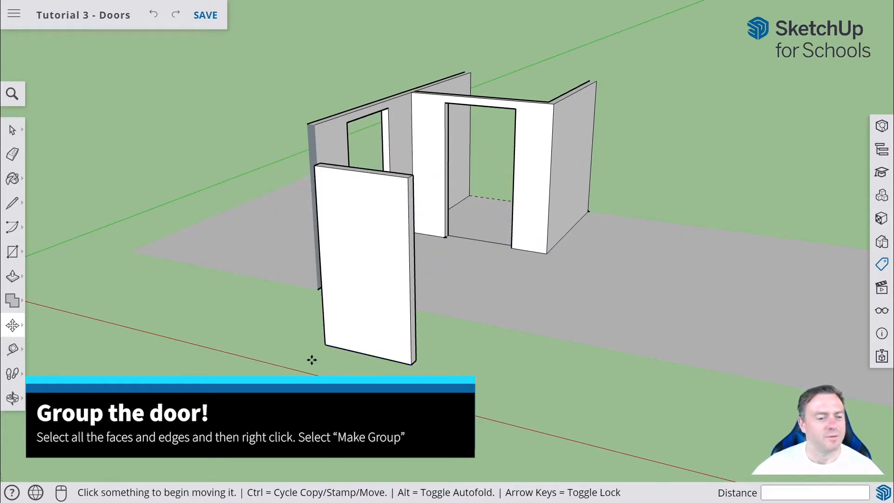
- Select all of the door's faces and edges and make them a group
{"action": "middle_click_drag", "start_coordinate": [450, 344], "coordinate": [182, 311]}
{"action": "left_click", "coordinate": [13, 130]}
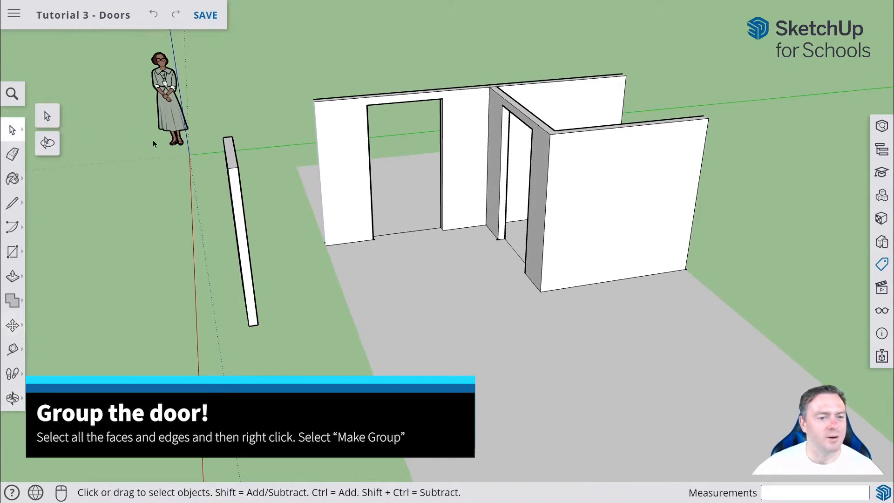
{"action": "left_click_drag", "start_coordinate": [202, 124], "coordinate": [294, 382]}
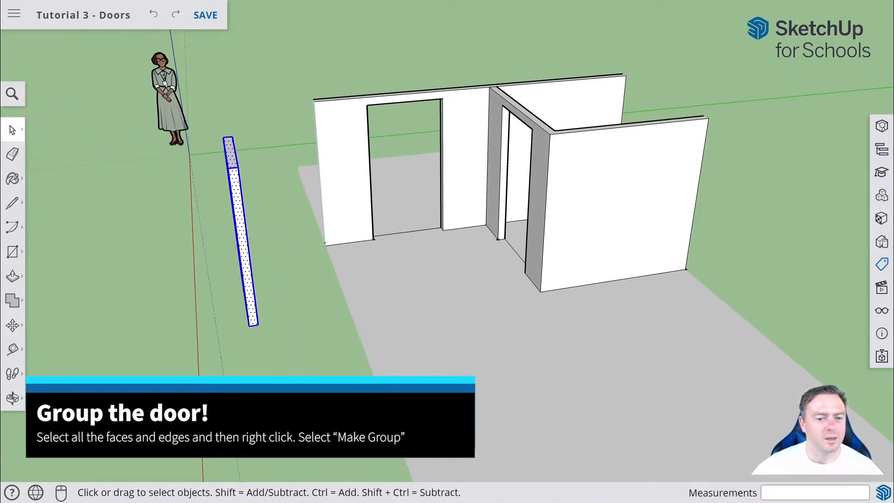
{"action": "right_click", "coordinate": [244, 276]}
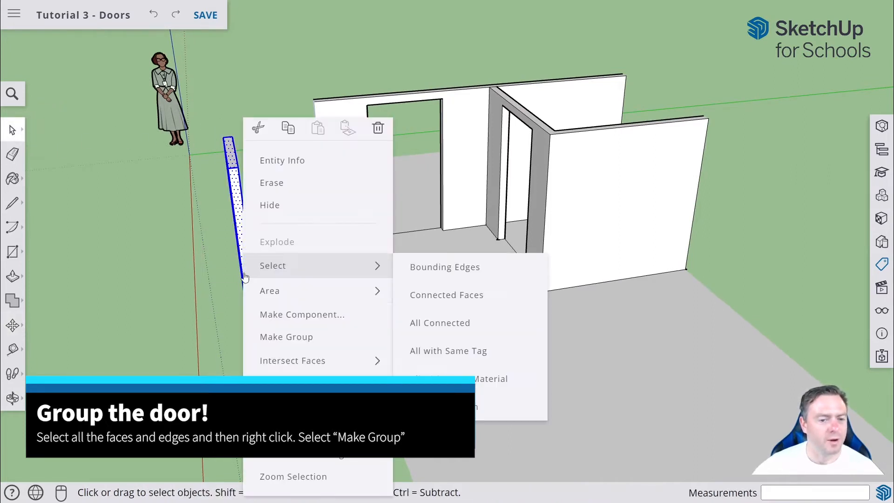
{"action": "left_click", "coordinate": [299, 345]}
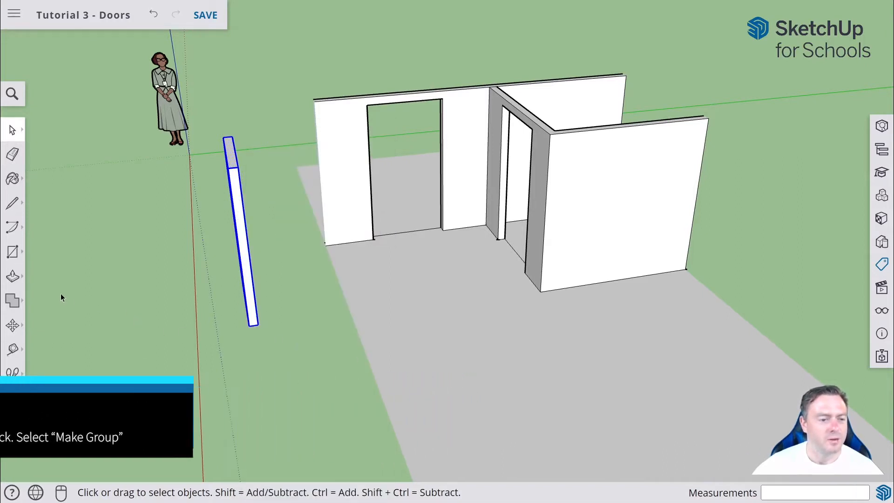
- Move the grouped door a short distance across the open ground toward the house
{"action": "left_click", "coordinate": [14, 327]}
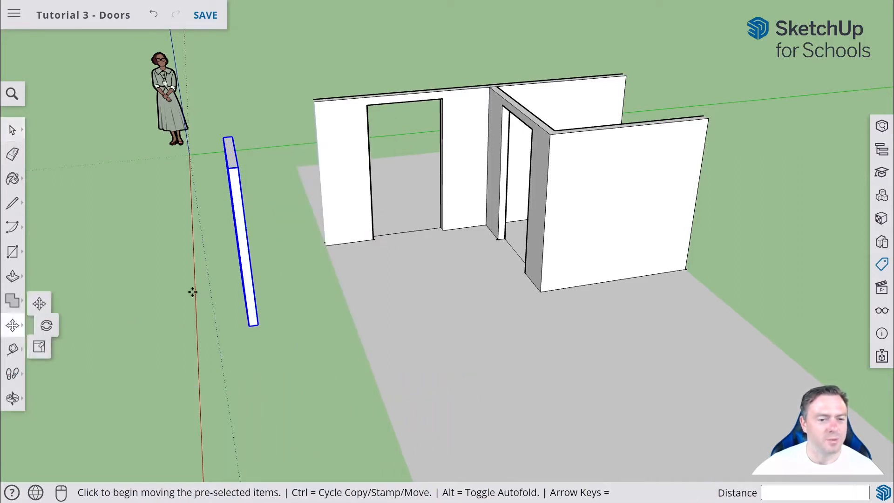
{"action": "left_click", "coordinate": [239, 250]}
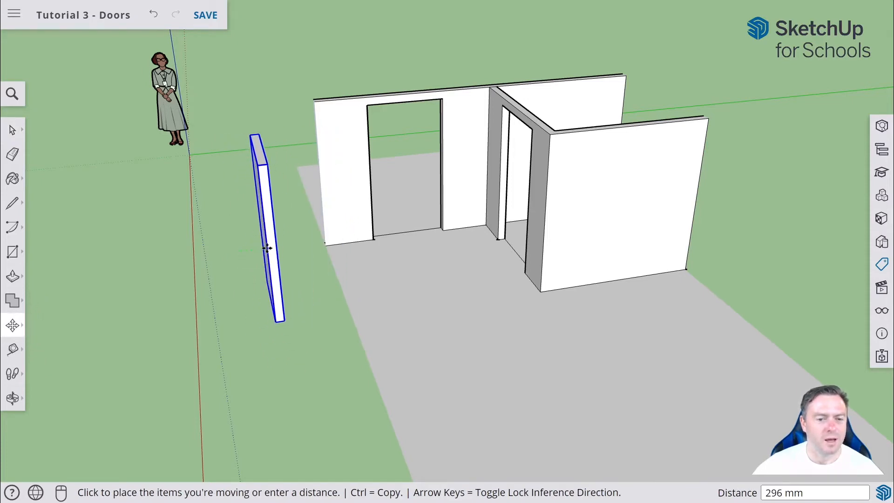
{"action": "left_click", "coordinate": [259, 265]}
{"action": "middle_click_drag", "start_coordinate": [222, 259], "coordinate": [351, 219]}
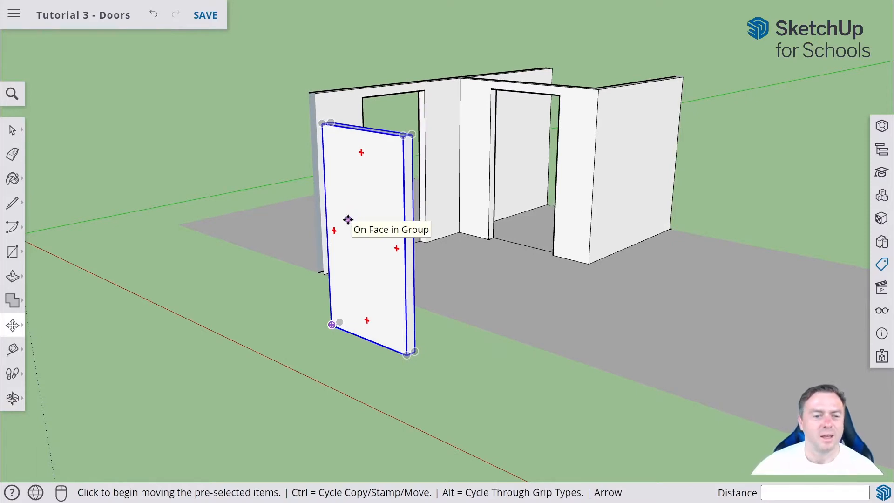
- Draw a circle of 60 mm radius for the handle at mid-height on the door's front face, near a vertical edge
{"action": "middle_click_drag", "start_coordinate": [277, 222], "coordinate": [486, 230]}
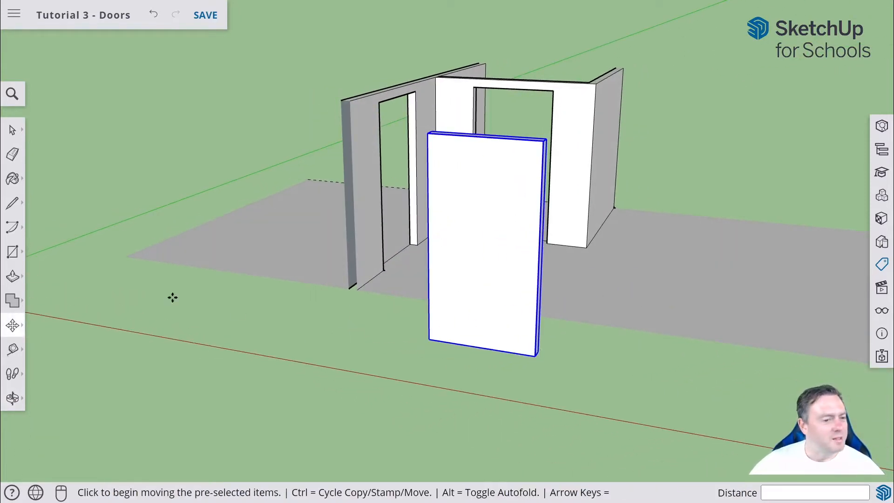
{"action": "left_click", "coordinate": [12, 251]}
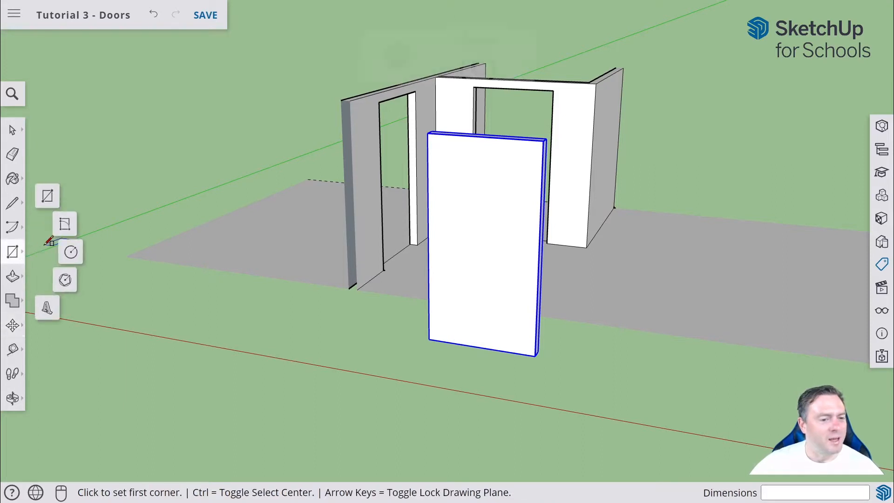
{"action": "left_click", "coordinate": [74, 254]}
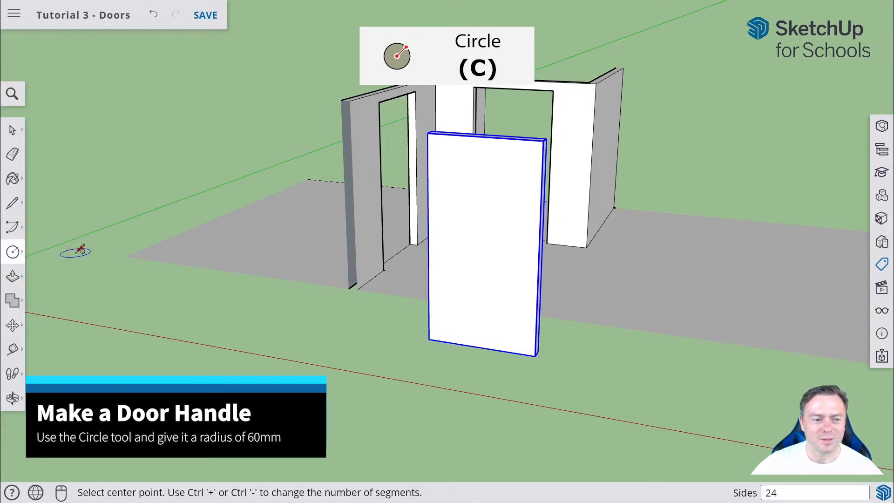
{"action": "left_click", "coordinate": [522, 246]}
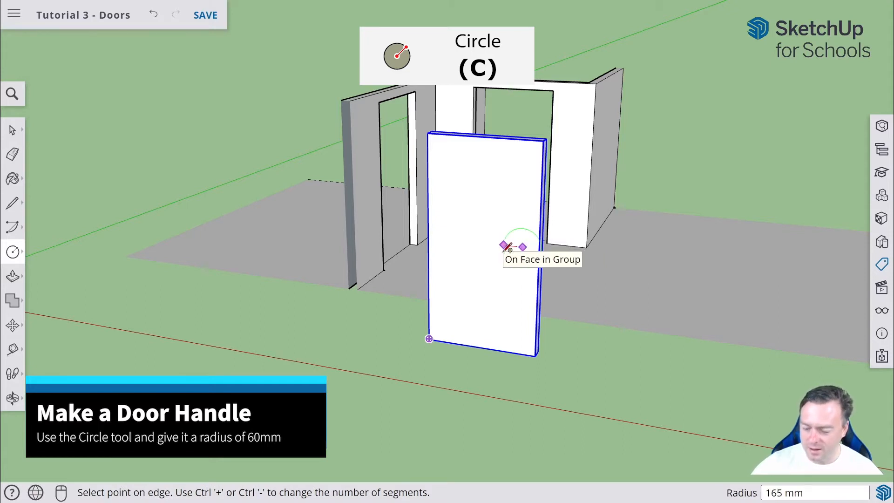
{"action": "type", "text": "60"}
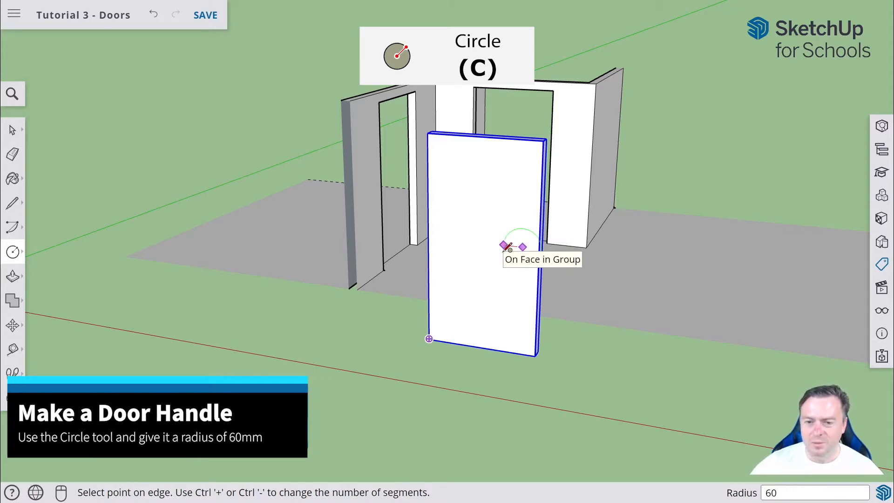
{"action": "key", "text": "Return"}
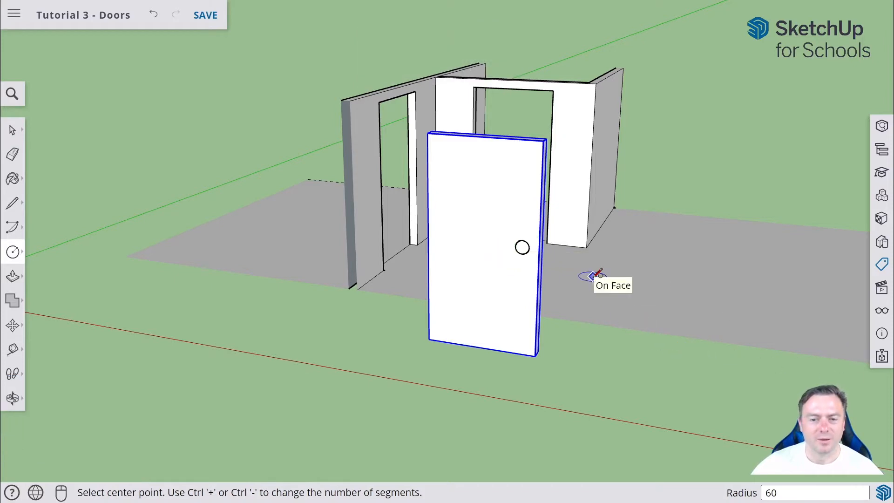
- Extrude the round handle 80 mm outward from the door's front face with Push/Pull
{"action": "key", "text": "p"}
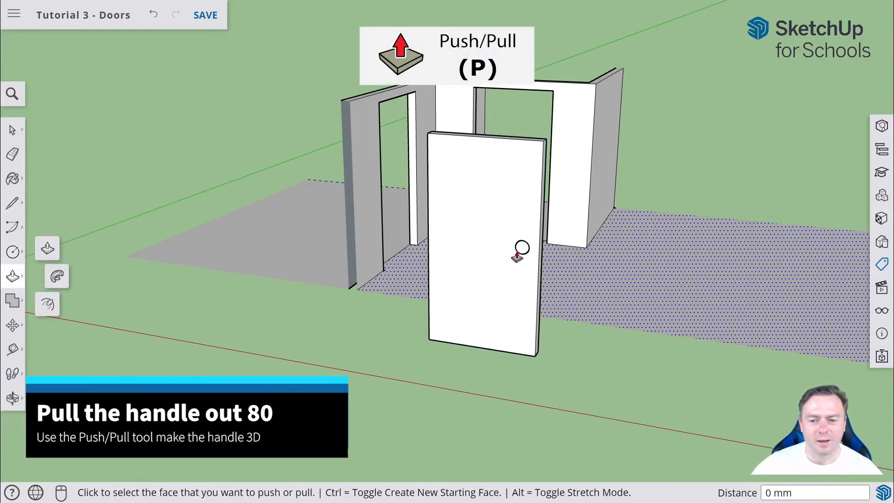
{"action": "left_click", "coordinate": [522, 247]}
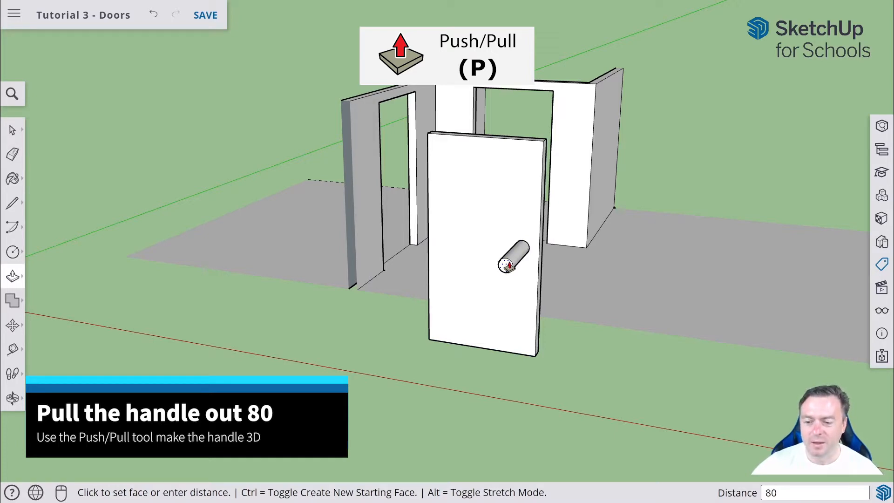
{"action": "middle_click_drag", "start_coordinate": [677, 227], "coordinate": [642, 222]}
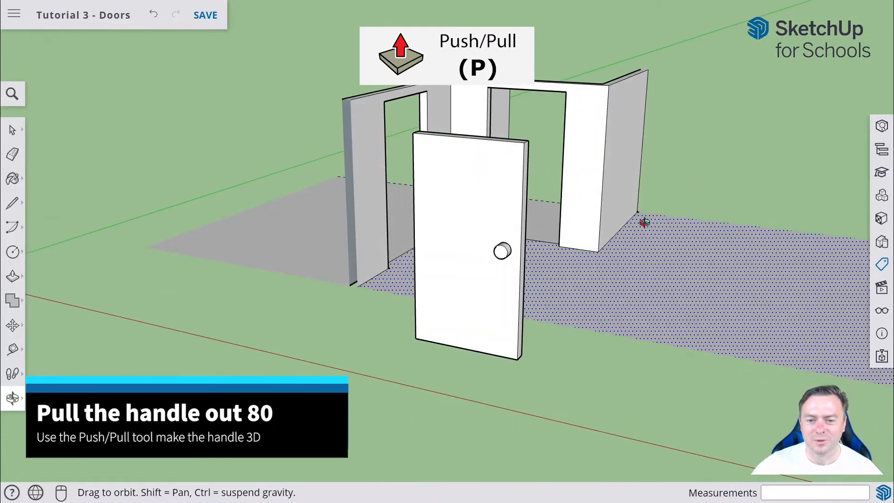
- Try to select all of the round handle's faces and edges and make them a group
{"action": "key", "text": "space"}
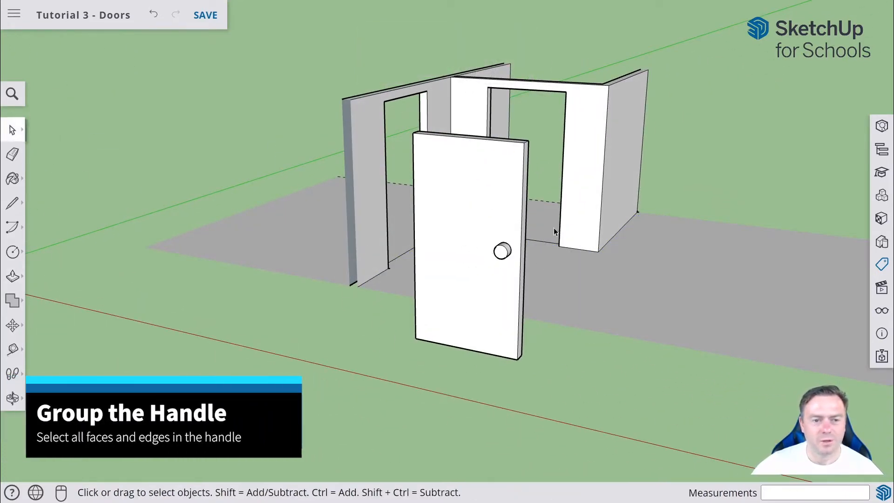
{"action": "left_click_drag", "start_coordinate": [510, 265], "coordinate": [512, 267]}
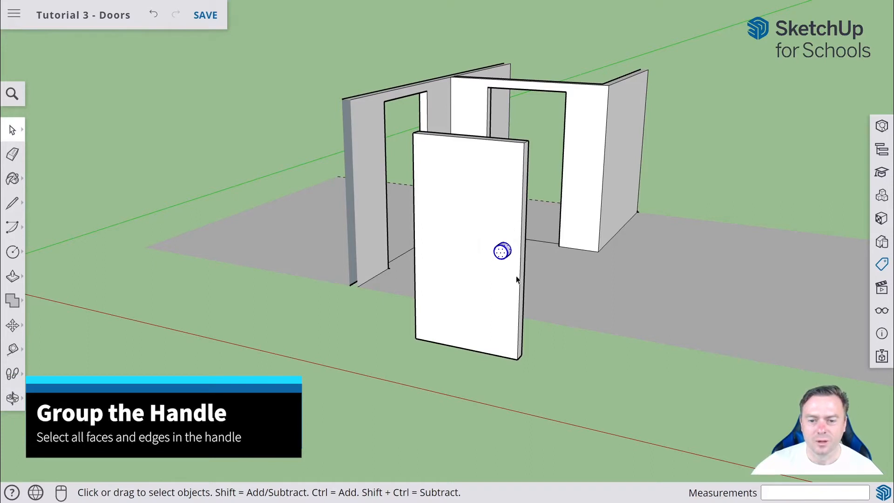
{"action": "right_click", "coordinate": [501, 251]}
{"action": "left_click", "coordinate": [544, 257]}
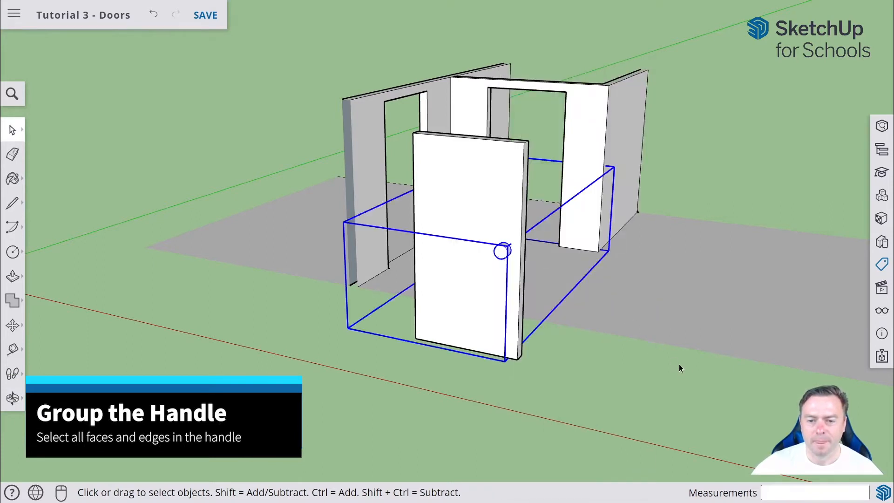
{"action": "middle_click_drag", "start_coordinate": [678, 368], "coordinate": [671, 363]}
{"action": "left_click", "coordinate": [604, 386]}
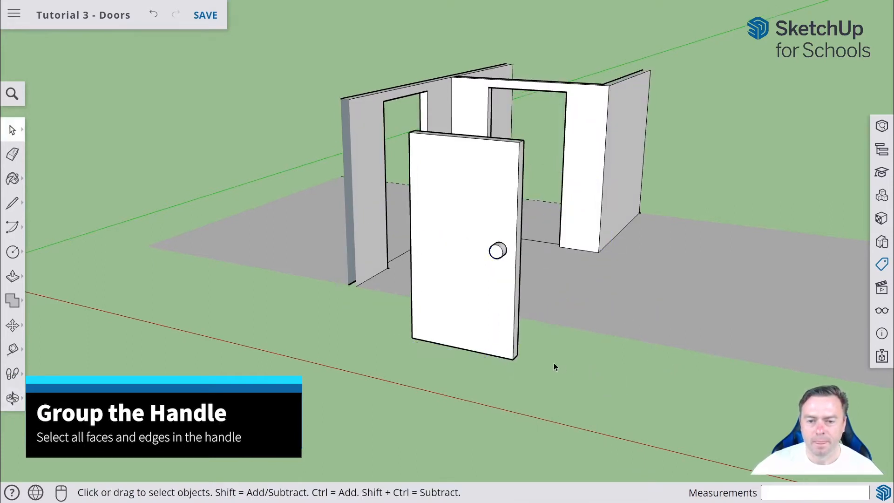
- Check the extent of the handle group and the door group by selecting each, and undo the handle grouping
{"action": "left_click", "coordinate": [500, 251]}
{"action": "left_click", "coordinate": [465, 216]}
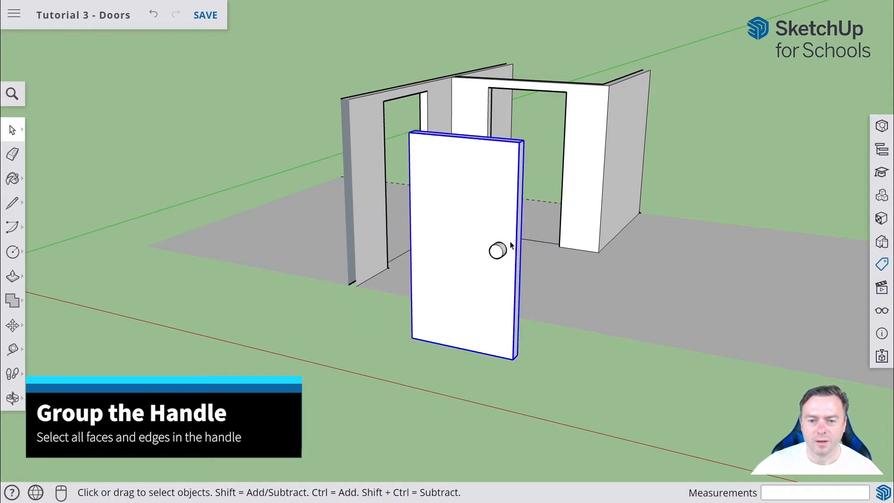
{"action": "middle_click_drag", "start_coordinate": [570, 253], "coordinate": [472, 267]}
{"action": "left_click", "coordinate": [386, 256]}
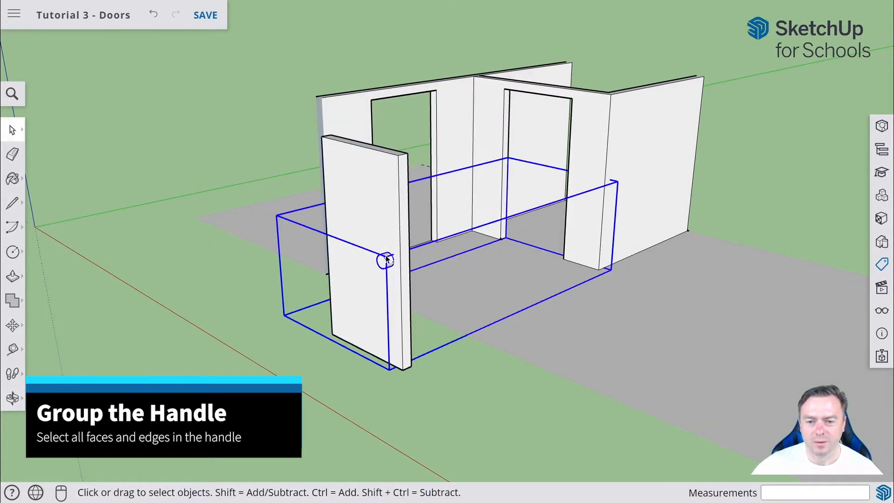
{"action": "left_click", "coordinate": [438, 299]}
{"action": "middle_click_drag", "start_coordinate": [450, 313], "coordinate": [484, 326]}
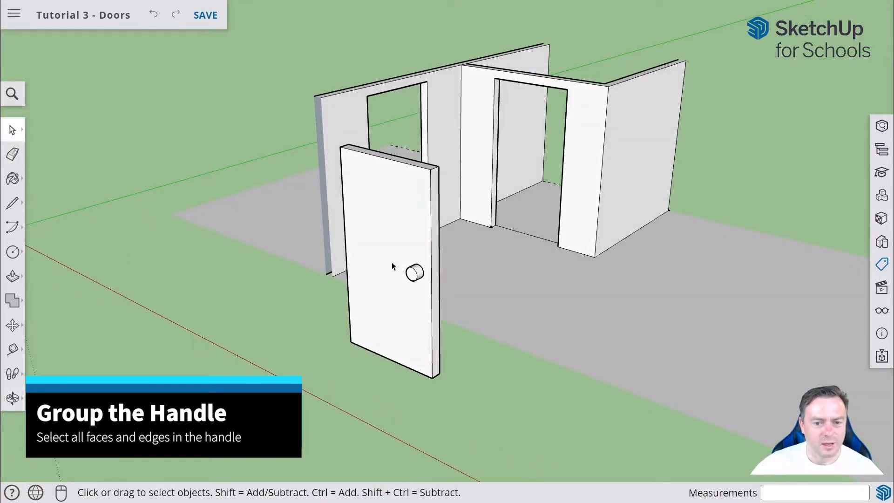
- Select only the round handle's faces and edges and make them a group
{"action": "left_click_drag", "start_coordinate": [414, 280], "coordinate": [426, 289]}
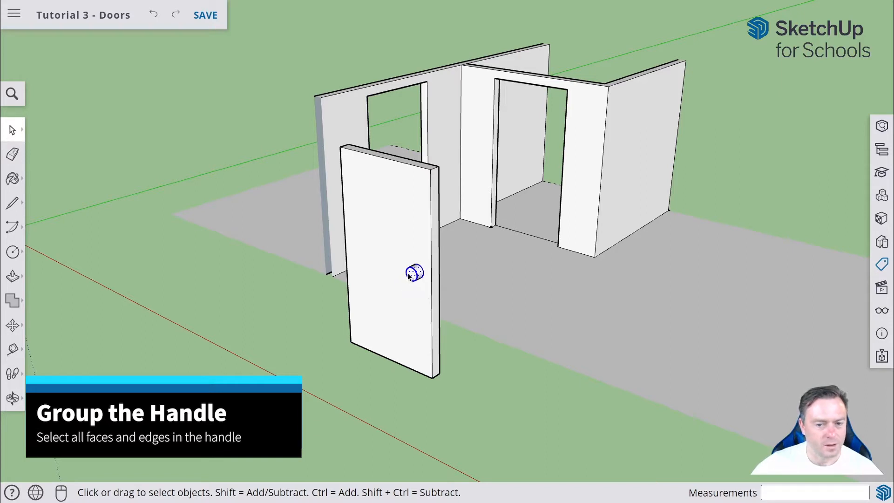
{"action": "right_click", "coordinate": [416, 280]}
{"action": "left_click", "coordinate": [459, 302]}
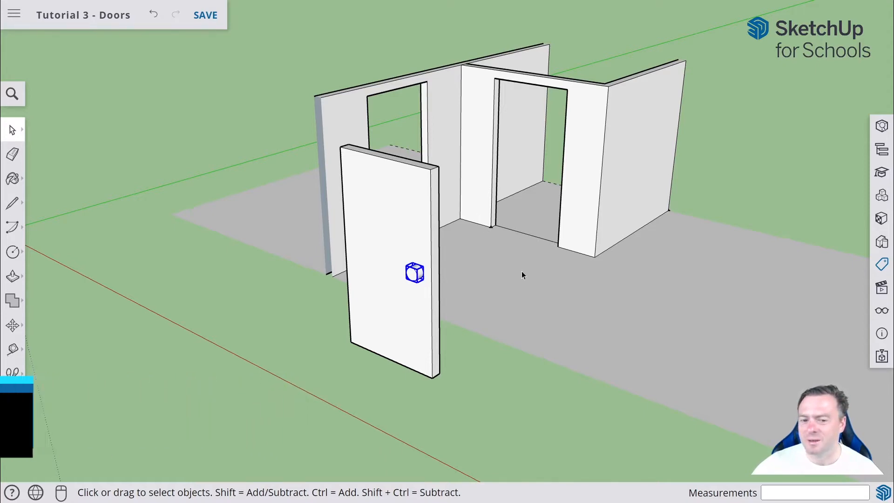
- Paint the handle group with the rusty orange material from the Metal collection
{"action": "mouse_move", "coordinate": [520, 272]}
{"action": "middle_mouse_down"}
{"action": "mouse_move", "coordinate": [496, 266]}
{"action": "mouse_move", "coordinate": [314, 296]}
{"action": "mouse_move", "coordinate": [529, 270]}
{"action": "middle_mouse_up"}
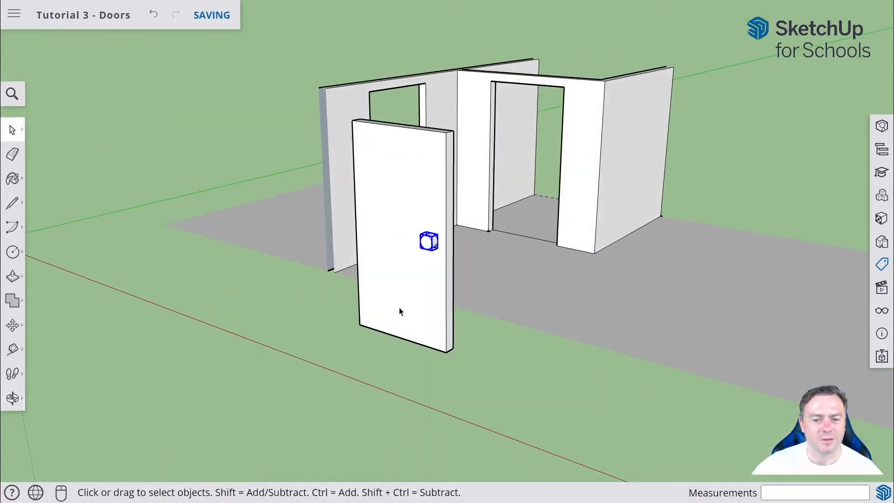
{"action": "middle_click_drag", "start_coordinate": [398, 307], "coordinate": [418, 341]}
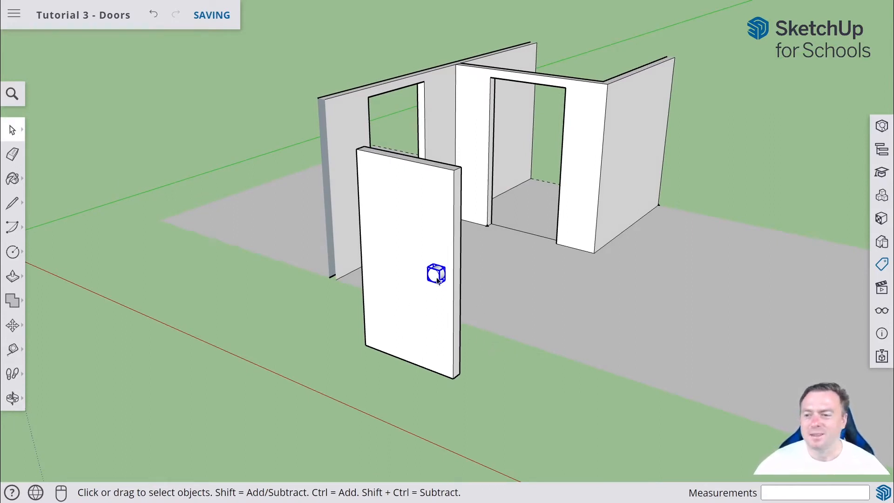
{"action": "left_click", "coordinate": [880, 219]}
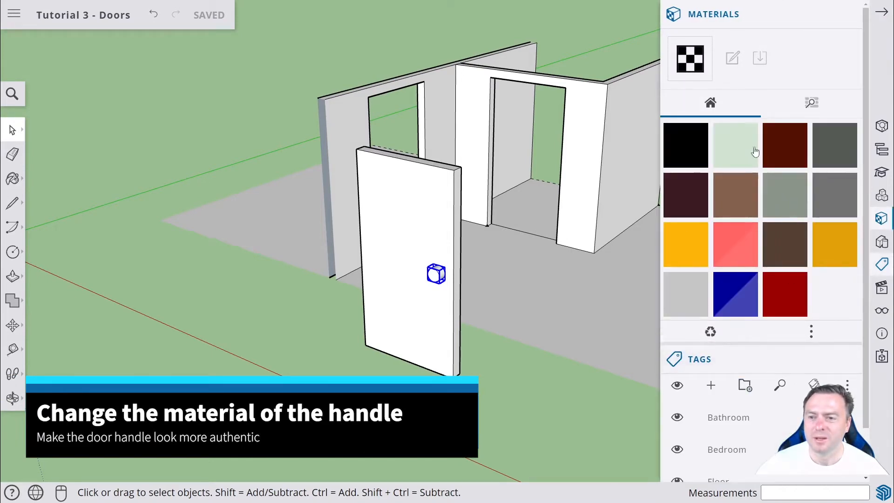
{"action": "left_click", "coordinate": [818, 103]}
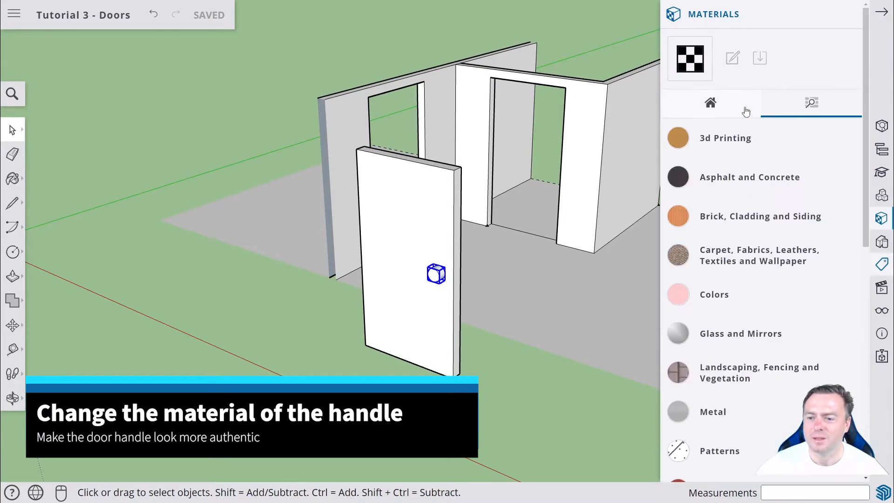
{"action": "scroll", "coordinate": [745, 223], "scroll_direction": "down", "scroll_amount": 3}
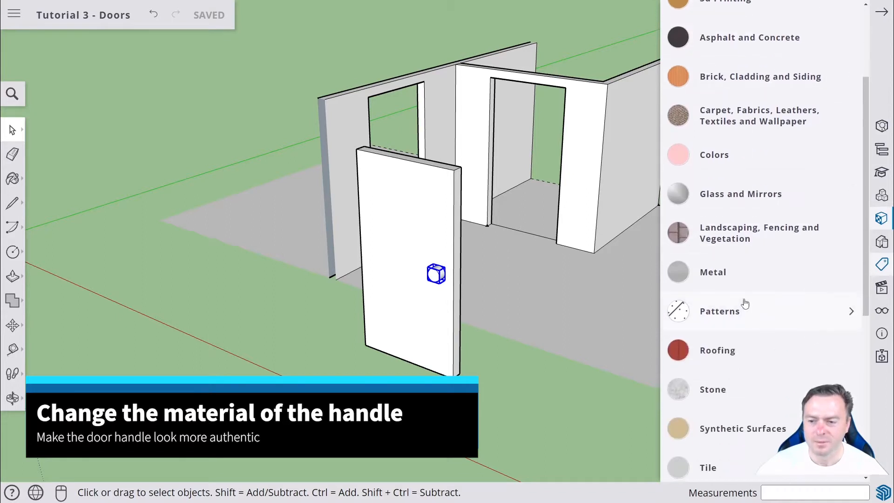
{"action": "left_click", "coordinate": [737, 274]}
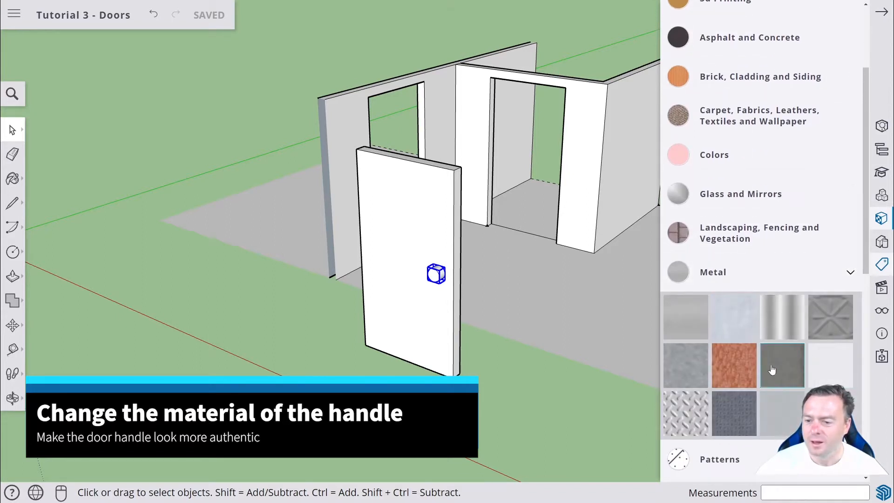
{"action": "left_click", "coordinate": [685, 372]}
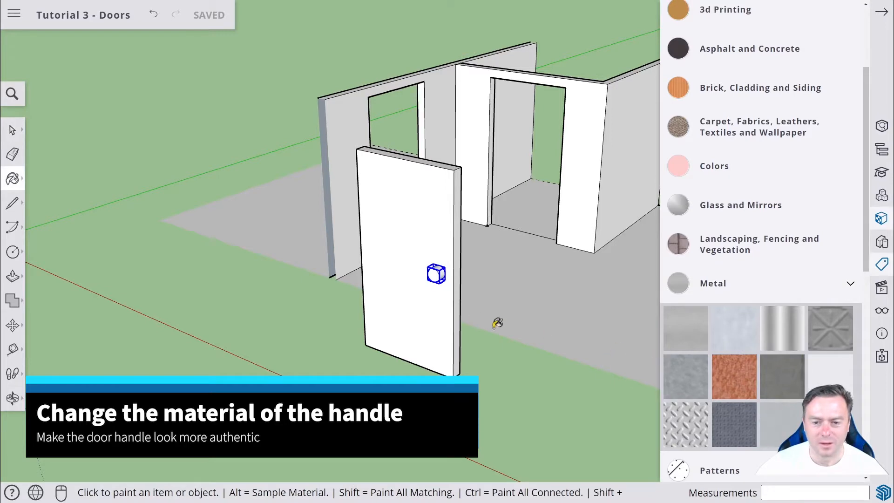
{"action": "left_click", "coordinate": [435, 274]}
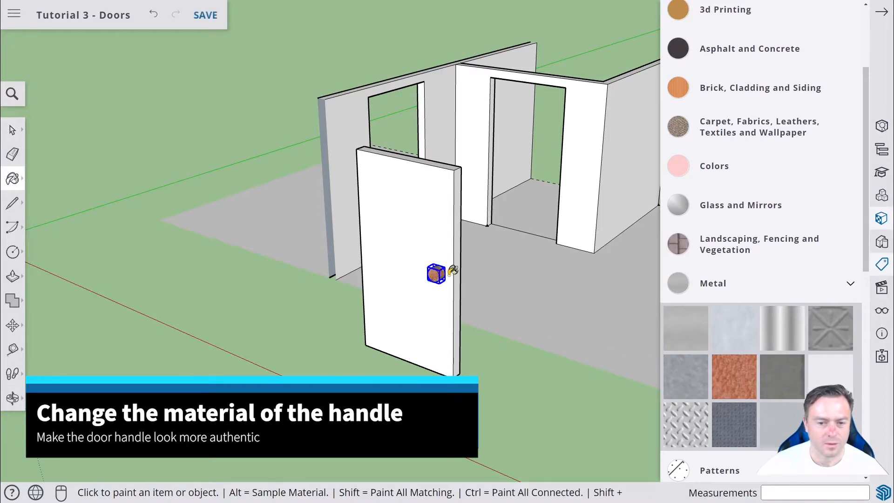
- Repaint the handle with the shiny striped metal, and replace that with a plain grey metal
{"action": "scroll", "coordinate": [449, 263], "scroll_direction": "up", "scroll_amount": 5}
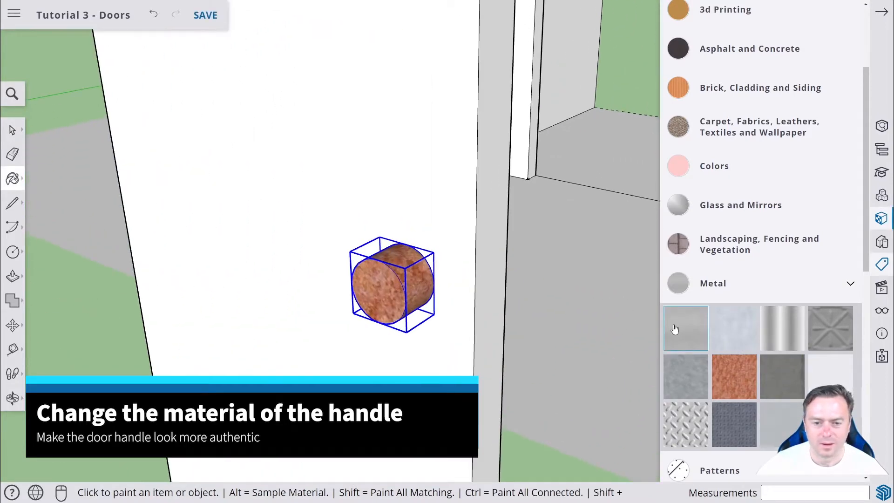
{"action": "left_click", "coordinate": [775, 334]}
{"action": "left_click", "coordinate": [389, 293]}
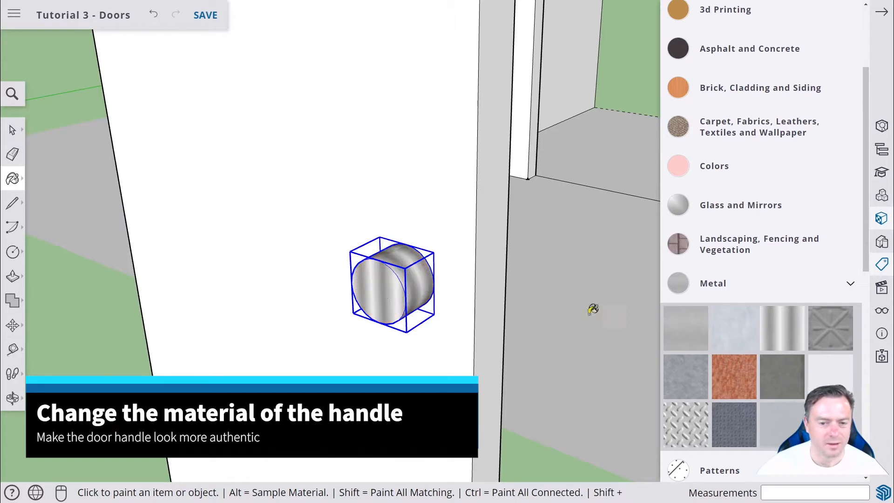
{"action": "left_click", "coordinate": [393, 288]}
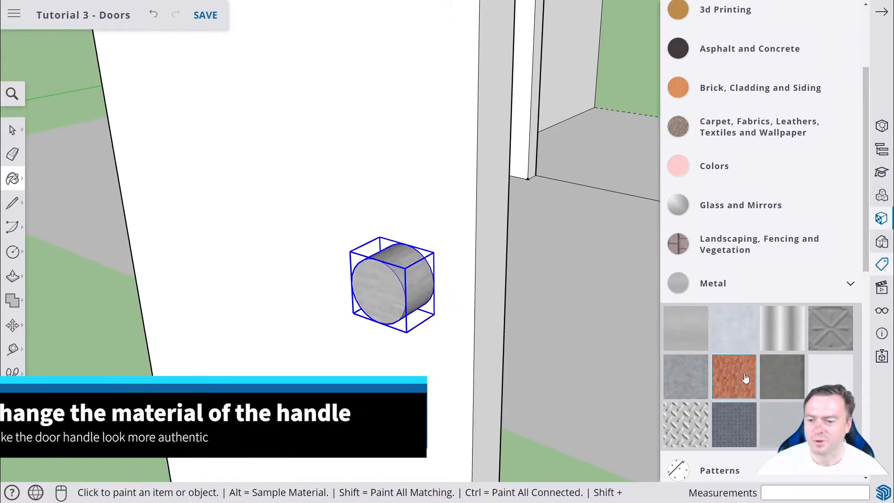
- Stop painting and select the grouped door without its handle
{"action": "mouse_move", "coordinate": [375, 261]}
{"action": "middle_mouse_down"}
{"action": "mouse_move", "coordinate": [419, 226]}
{"action": "mouse_move", "coordinate": [530, 199]}
{"action": "mouse_move", "coordinate": [515, 221]}
{"action": "mouse_move", "coordinate": [379, 266]}
{"action": "middle_mouse_up"}
{"action": "scroll", "coordinate": [380, 266], "scroll_direction": "down", "scroll_amount": 6}
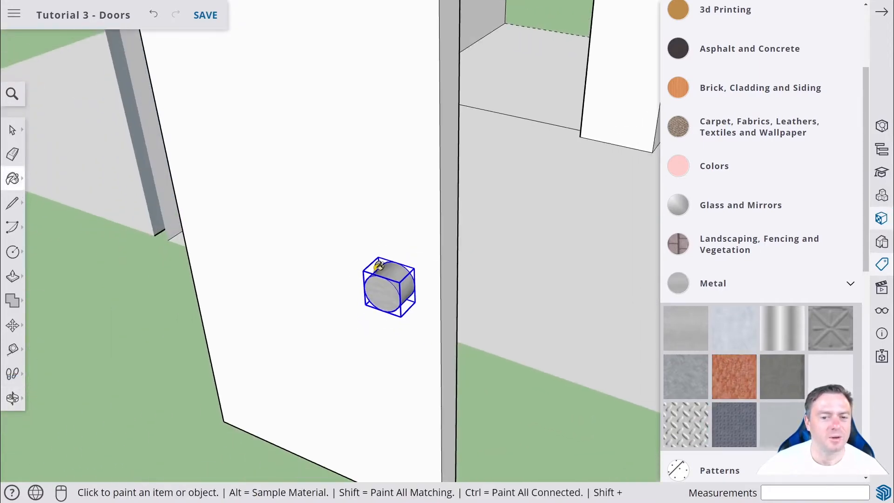
{"action": "left_click", "coordinate": [12, 131]}
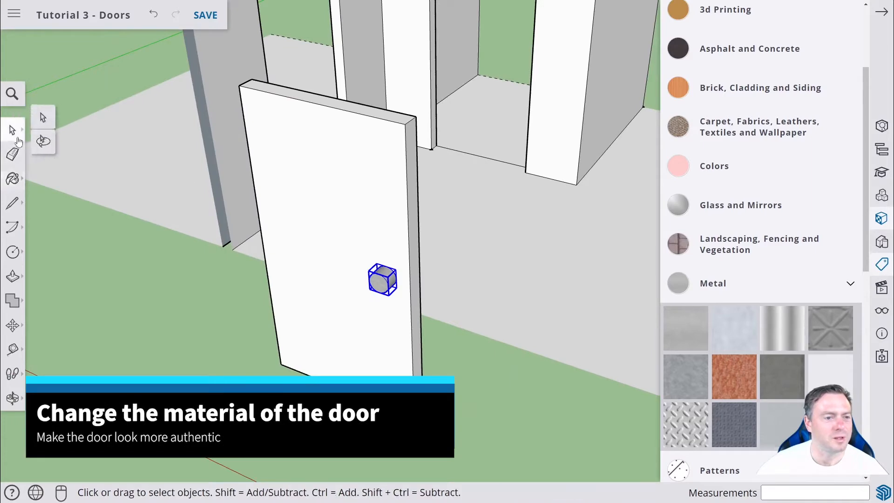
{"action": "left_click", "coordinate": [45, 114]}
{"action": "left_click", "coordinate": [415, 188]}
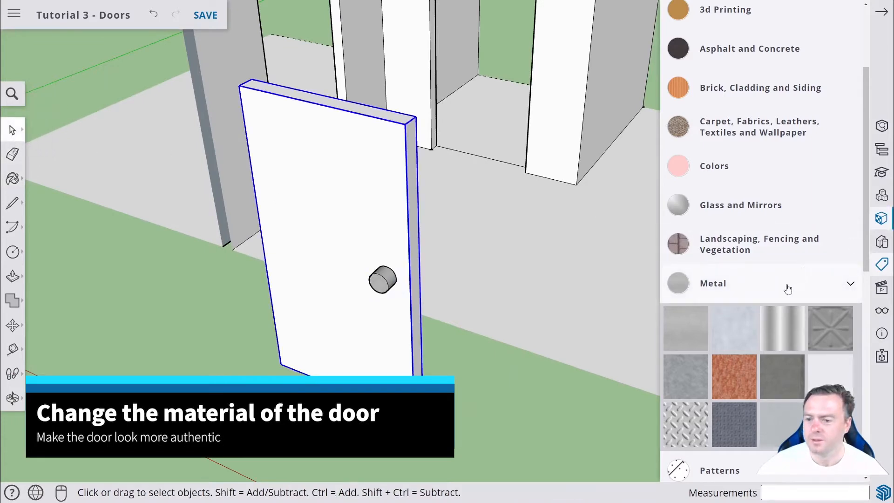
- Paint the door with the smooth reddish-brown material from the Wood collection, and replace it with the orange-brown plank-grained wood
{"action": "left_click", "coordinate": [787, 289]}
{"action": "scroll", "coordinate": [788, 277], "scroll_direction": "down", "scroll_amount": 5}
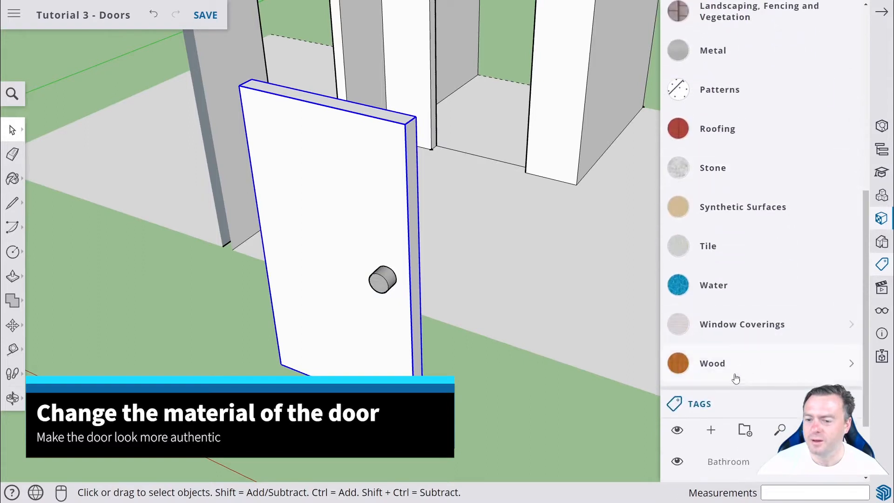
{"action": "left_click", "coordinate": [731, 369]}
{"action": "scroll", "coordinate": [737, 365], "scroll_direction": "down", "scroll_amount": 2}
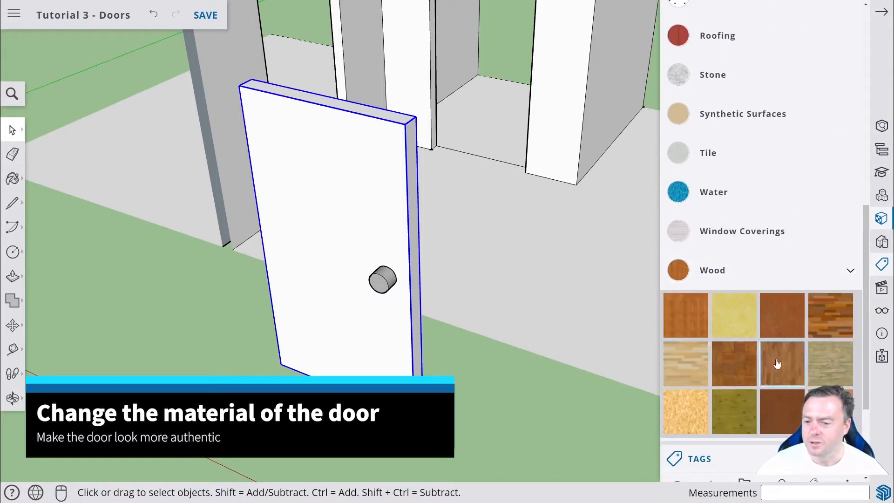
{"action": "left_click", "coordinate": [790, 321]}
{"action": "left_click", "coordinate": [370, 229]}
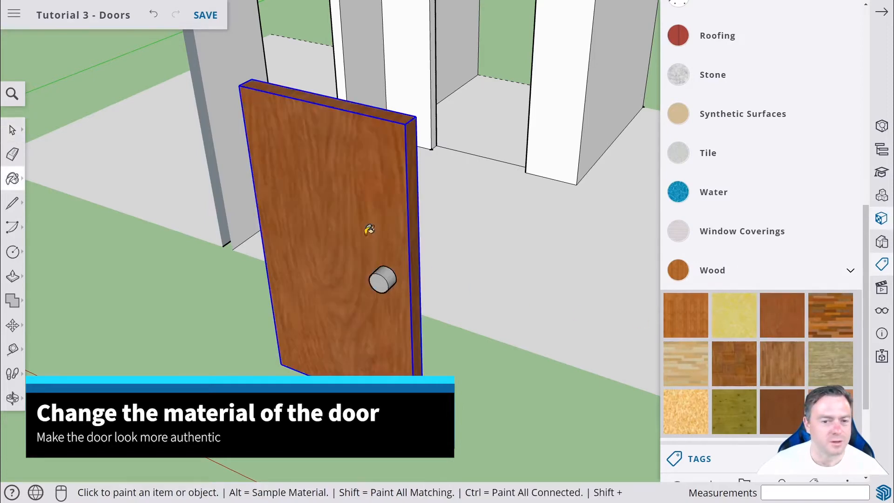
{"action": "scroll", "coordinate": [372, 230], "scroll_direction": "up", "scroll_amount": 3}
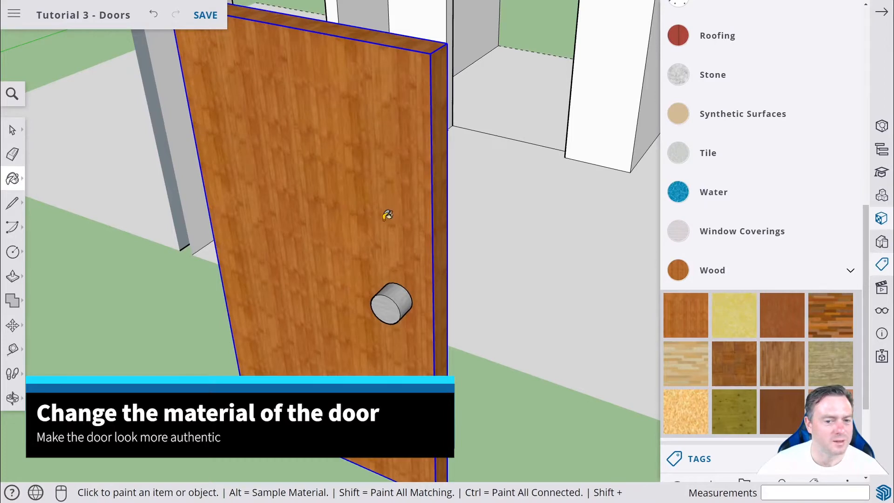
{"action": "scroll", "coordinate": [433, 226], "scroll_direction": "down", "scroll_amount": 5}
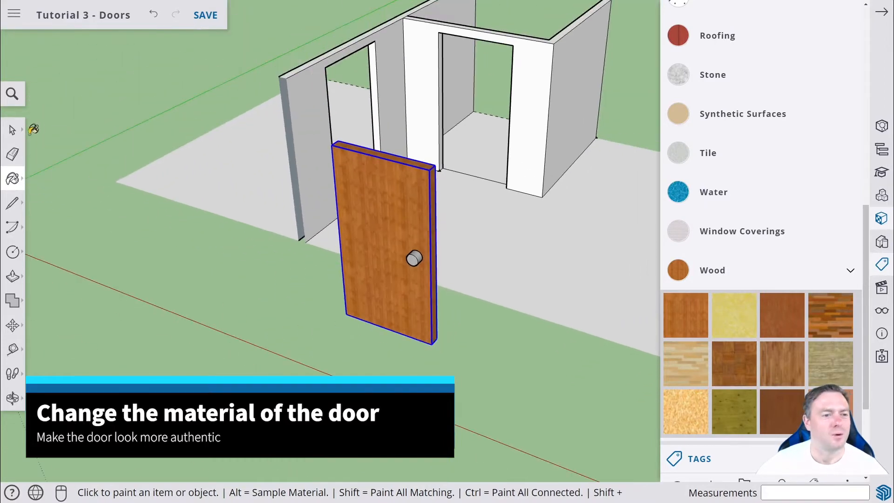
- Try to move the door without its handle so its bottom-left corner meets the doorway's bottom-left corner, shifting it again by 100 mm
{"action": "left_click", "coordinate": [13, 130]}
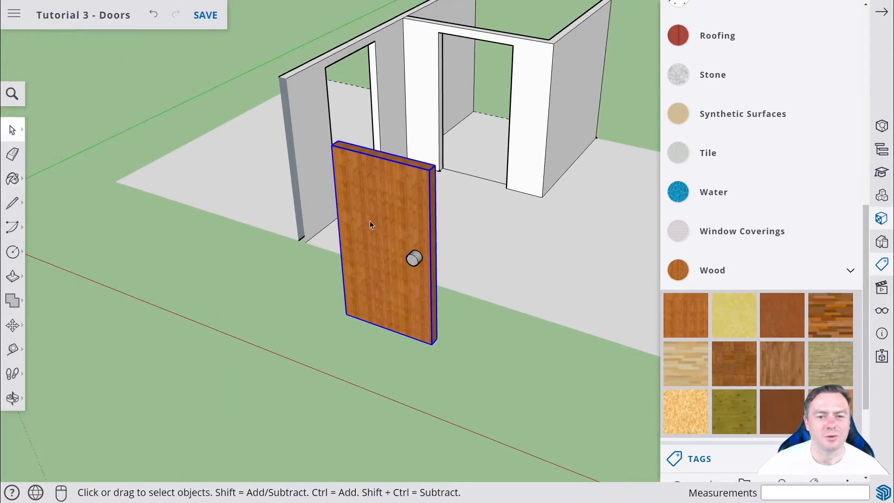
{"action": "left_click", "coordinate": [13, 325]}
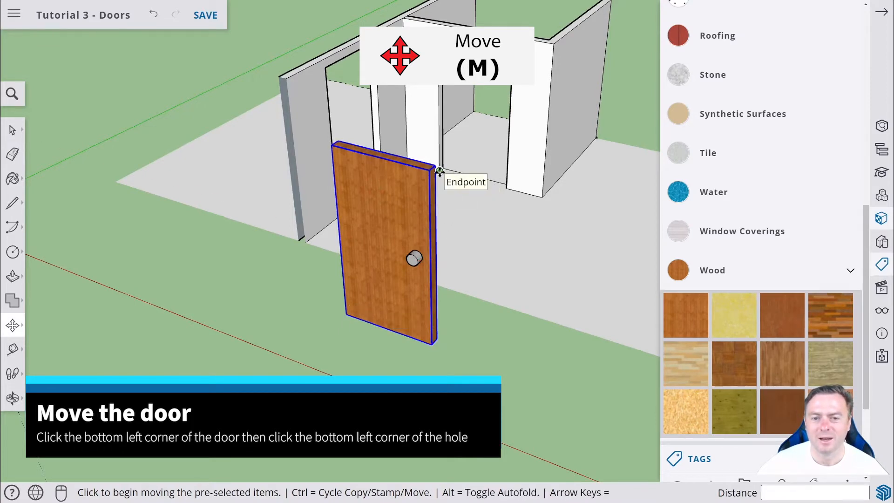
{"action": "left_click", "coordinate": [346, 314]}
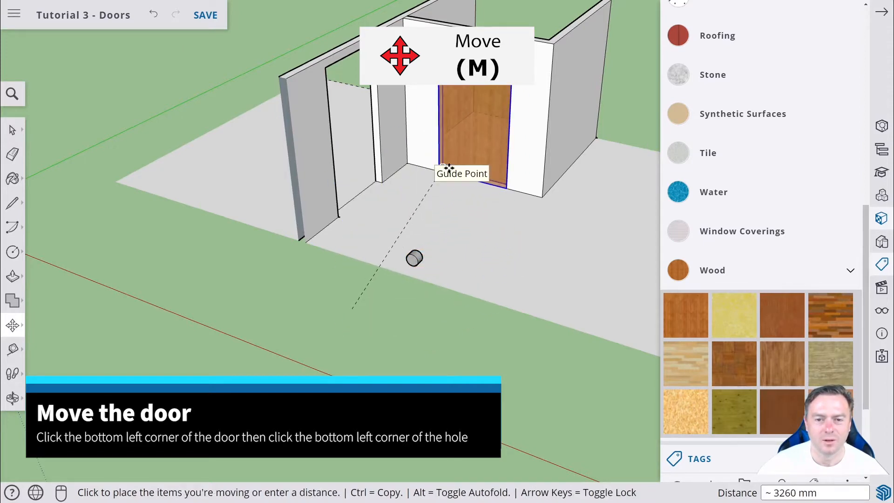
{"action": "scroll", "coordinate": [442, 169], "scroll_direction": "up", "scroll_amount": 5}
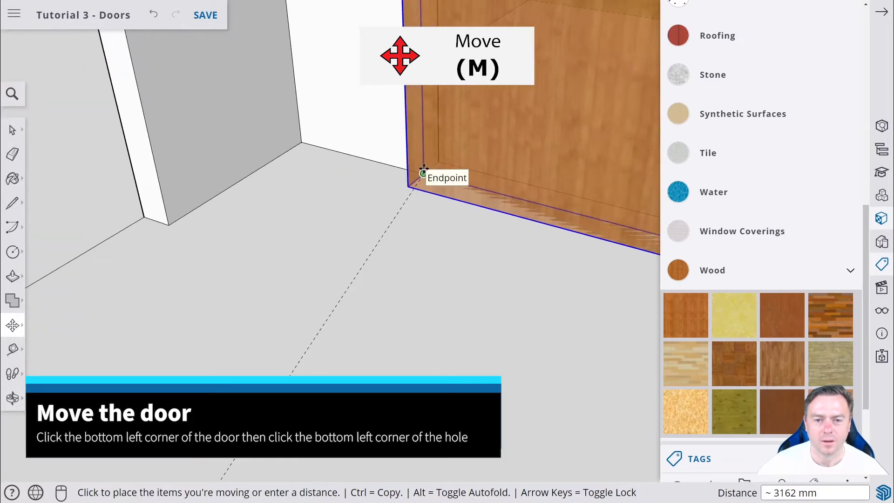
{"action": "left_click", "coordinate": [423, 172]}
{"action": "left_click", "coordinate": [405, 186]}
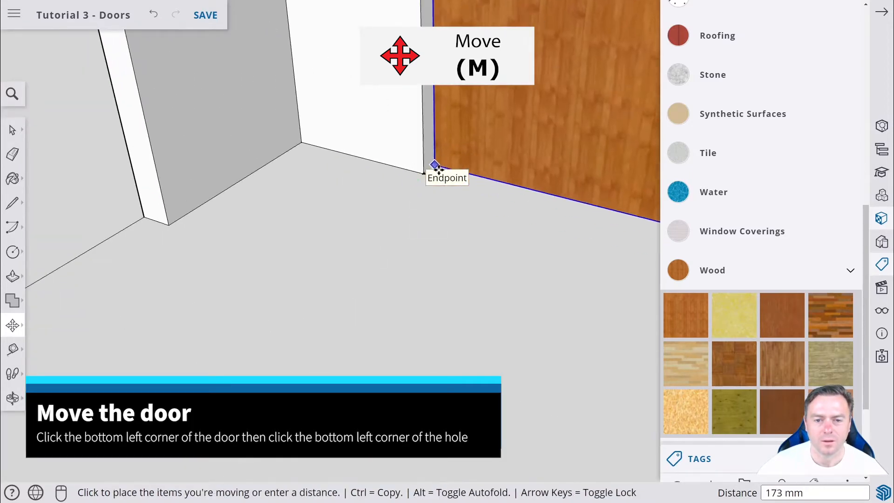
{"action": "left_click", "coordinate": [424, 174]}
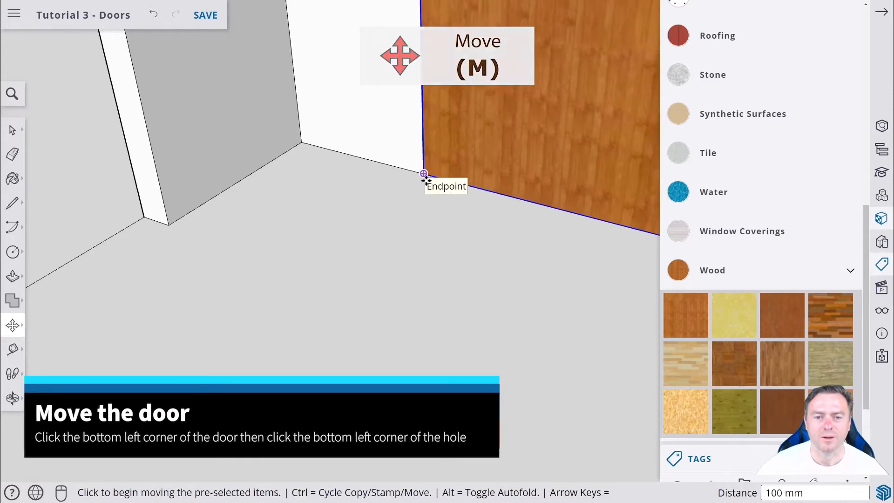
- Undo the door's moves into the doorway together with its last wood repaint
{"action": "key", "text": "ctrl+z"}
{"action": "key", "text": "ctrl+z"}
- Try moving the selected door by its front bottom-left corner into the doorway again, and undo that move
{"action": "scroll", "coordinate": [370, 295], "scroll_direction": "down", "scroll_amount": 10}
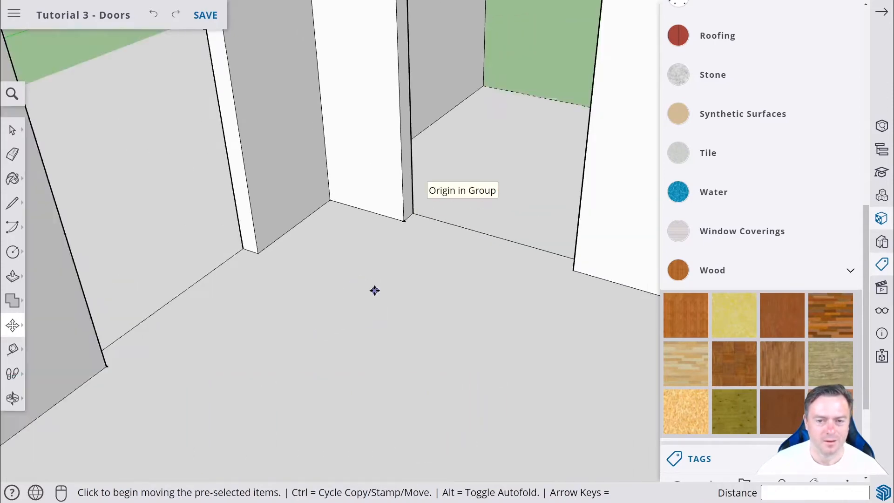
{"action": "scroll", "coordinate": [326, 370], "scroll_direction": "up", "scroll_amount": 8}
{"action": "scroll", "coordinate": [315, 373], "scroll_direction": "up", "scroll_amount": 5}
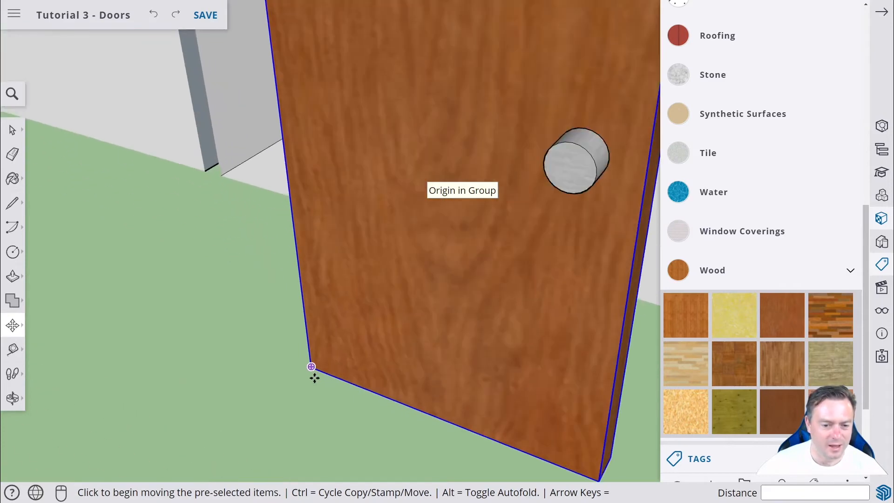
{"action": "left_click", "coordinate": [315, 373]}
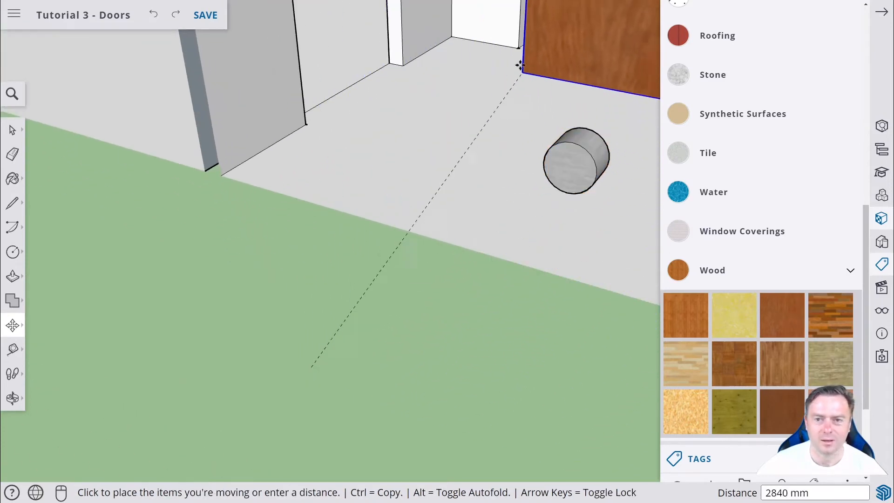
{"action": "scroll", "coordinate": [533, 42], "scroll_direction": "up", "scroll_amount": 2}
{"action": "left_click", "coordinate": [541, 53]}
{"action": "scroll", "coordinate": [541, 53], "scroll_direction": "down", "scroll_amount": 3}
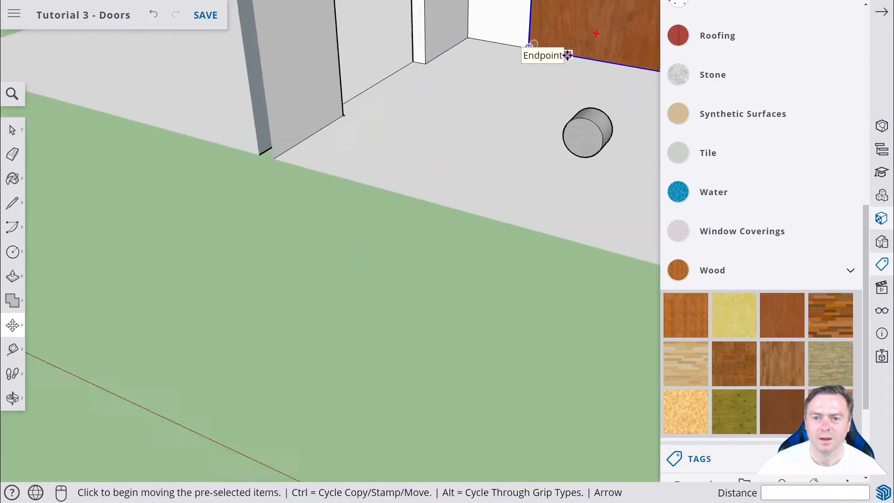
{"action": "key", "text": "ctrl+z"}
- Select the door together with its round handle and make them one group
{"action": "middle_click_drag", "start_coordinate": [580, 144], "coordinate": [377, 243]}
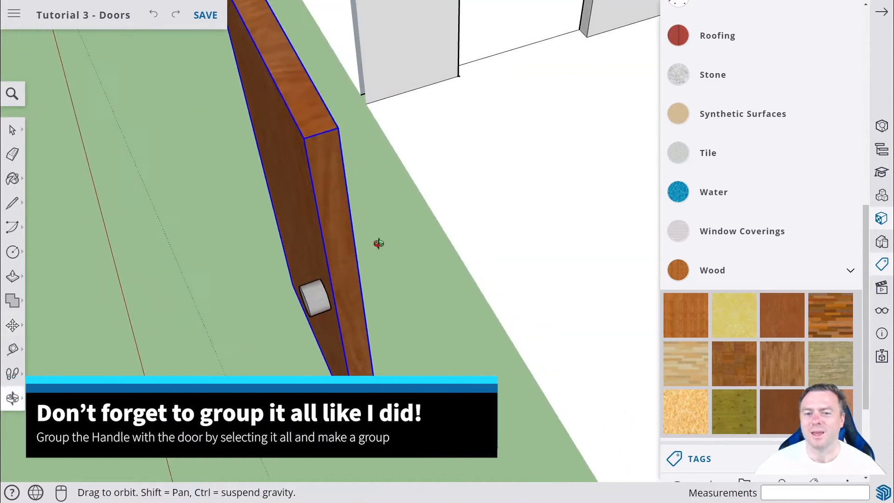
{"action": "scroll", "coordinate": [377, 242], "scroll_direction": "down", "scroll_amount": 3}
{"action": "key", "text": "ctrl"}
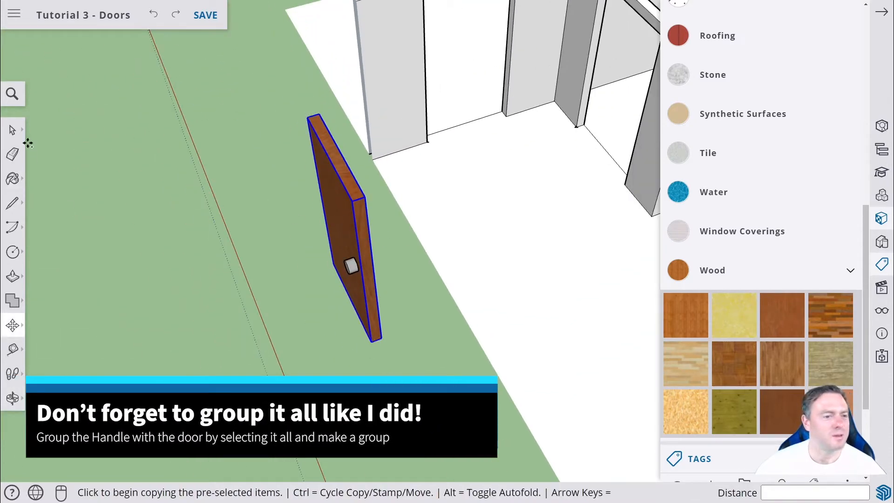
{"action": "left_click", "coordinate": [12, 130]}
{"action": "left_click_drag", "start_coordinate": [226, 96], "coordinate": [391, 374]}
{"action": "middle_click_drag", "start_coordinate": [392, 374], "coordinate": [348, 229]}
{"action": "right_click", "coordinate": [339, 222]}
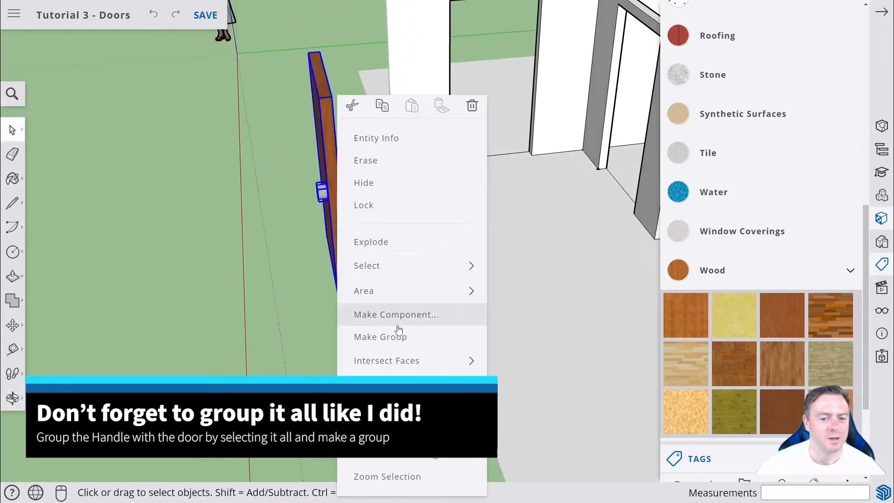
{"action": "left_click", "coordinate": [372, 335]}
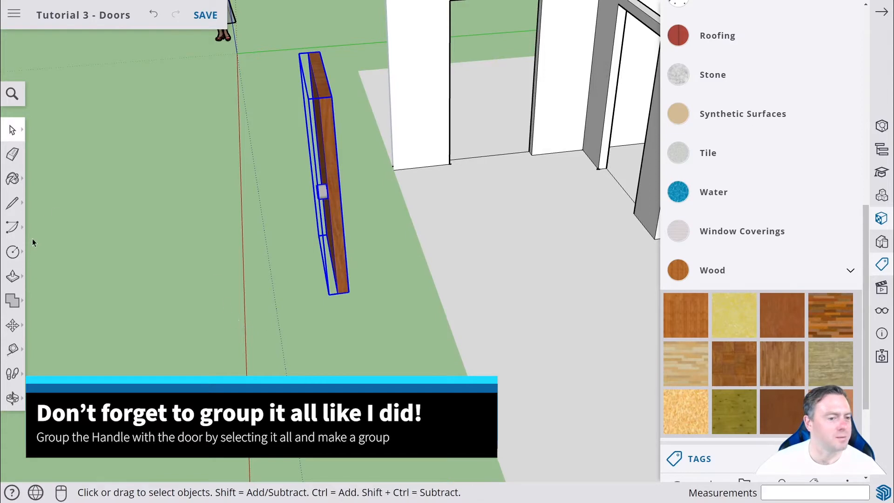
- Move the grouped door and handle by the door panel's bottom-left corner onto the bottom-left corner of the doorway, and deselect it
{"action": "left_click", "coordinate": [13, 325]}
{"action": "middle_click_drag", "start_coordinate": [257, 266], "coordinate": [362, 263]}
{"action": "left_click", "coordinate": [353, 258]}
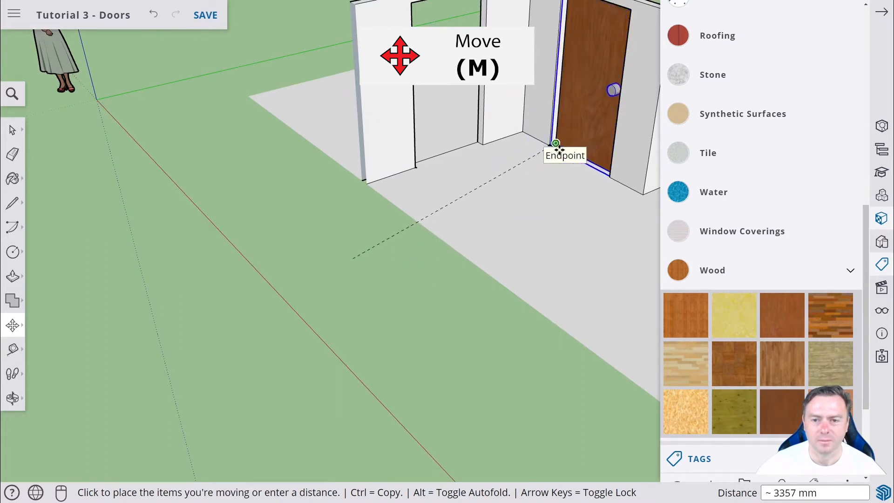
{"action": "key", "text": "Escape"}
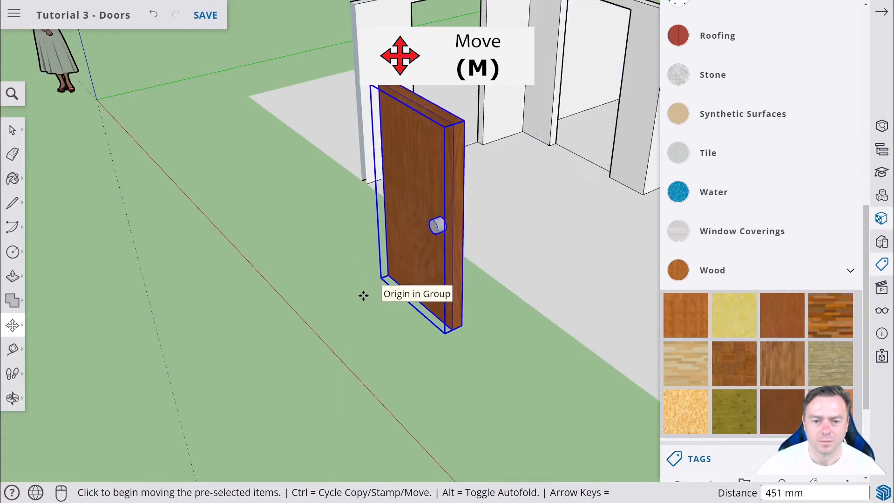
{"action": "scroll", "coordinate": [386, 270], "scroll_direction": "up", "scroll_amount": 3}
{"action": "left_click", "coordinate": [387, 269]}
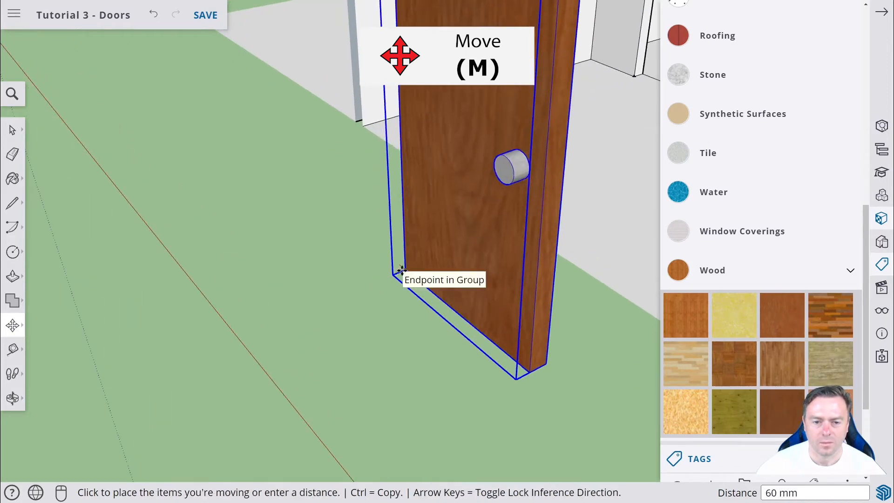
{"action": "left_click", "coordinate": [633, 79]}
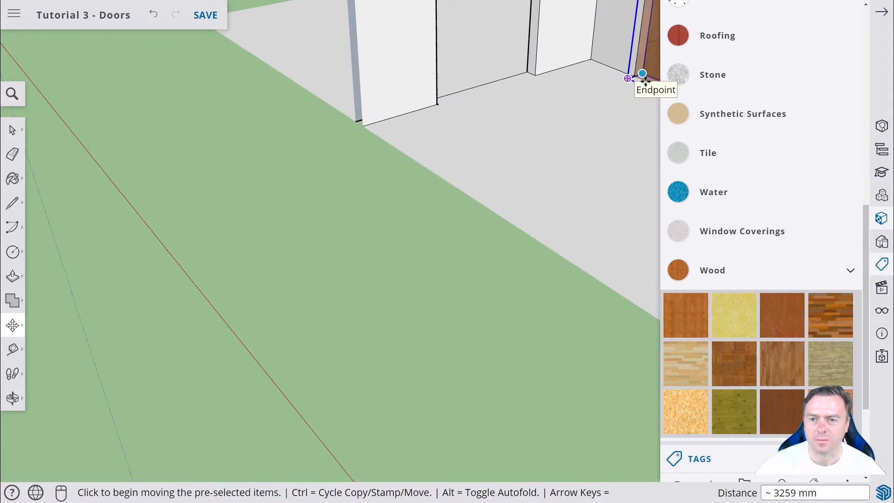
{"action": "scroll", "coordinate": [615, 137], "scroll_direction": "down", "scroll_amount": 3}
{"action": "key", "text": "Escape"}
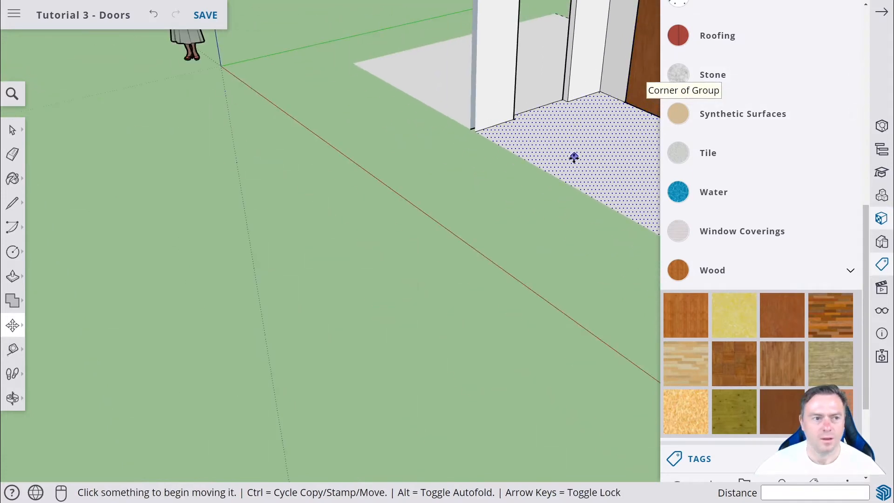
- Examine the fit of the door in its doorway from above, using the full modelling area
{"action": "left_click", "coordinate": [13, 130]}
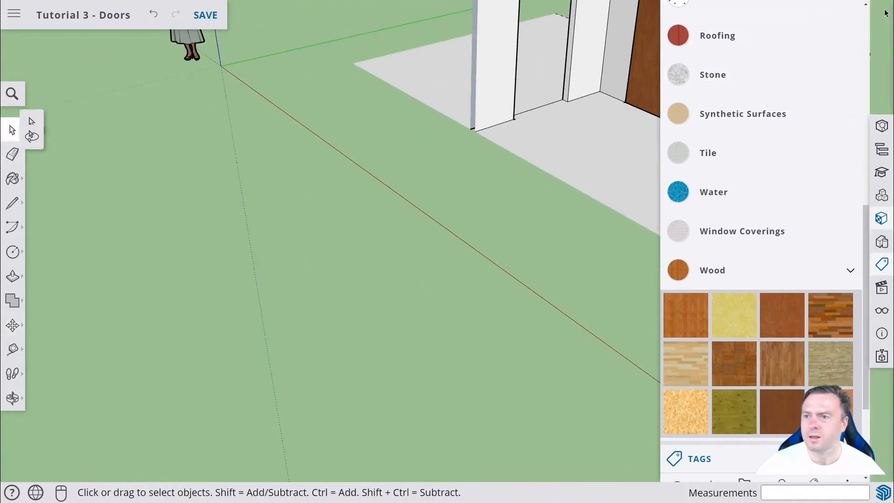
{"action": "left_click", "coordinate": [881, 12]}
{"action": "middle_click_drag", "start_coordinate": [775, 121], "coordinate": [692, 144]}
{"action": "scroll", "coordinate": [692, 143], "scroll_direction": "up", "scroll_amount": 2}
{"action": "scroll", "coordinate": [692, 144], "scroll_direction": "down", "scroll_amount": 1}
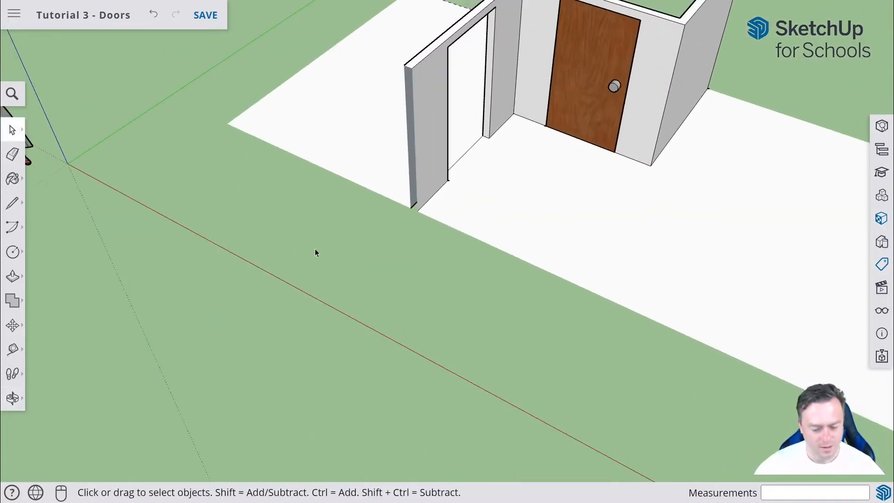
{"action": "key", "text": "h"}
{"action": "left_click_drag", "start_coordinate": [579, 111], "coordinate": [512, 319]}
{"action": "scroll", "coordinate": [539, 344], "scroll_direction": "up", "scroll_amount": 5}
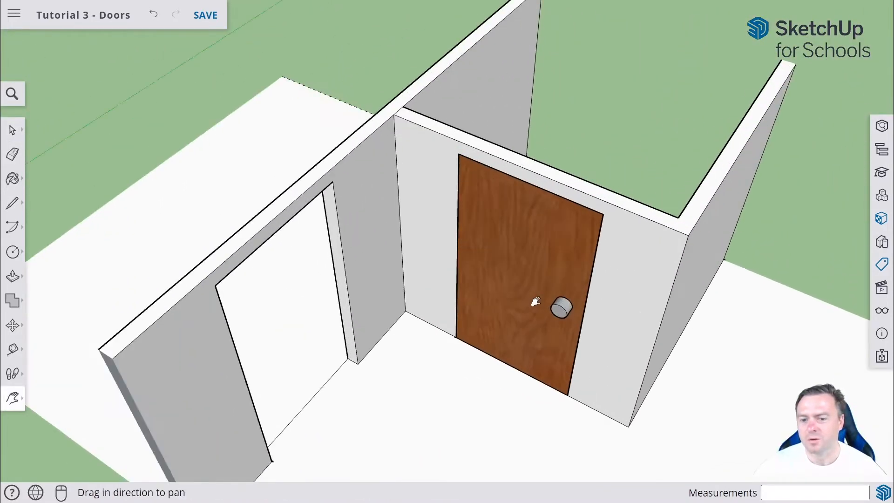
{"action": "scroll", "coordinate": [540, 263], "scroll_direction": "down", "scroll_amount": 2}
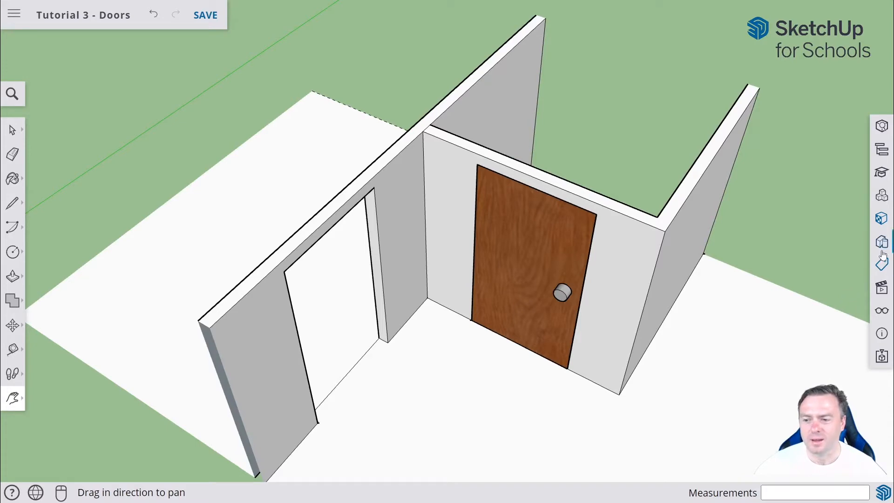
- Close the materials browser and hide the objects tagged Bathroom
{"action": "left_click", "coordinate": [877, 266]}
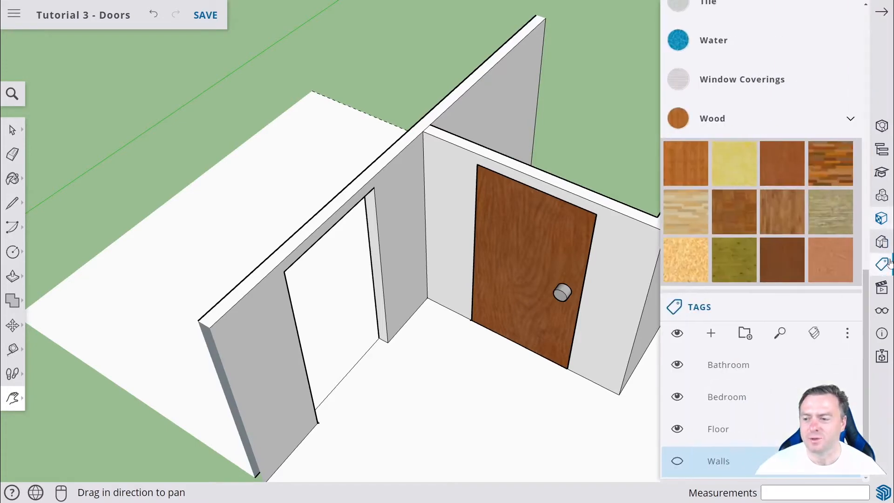
{"action": "scroll", "coordinate": [805, 269], "scroll_direction": "up", "scroll_amount": 10}
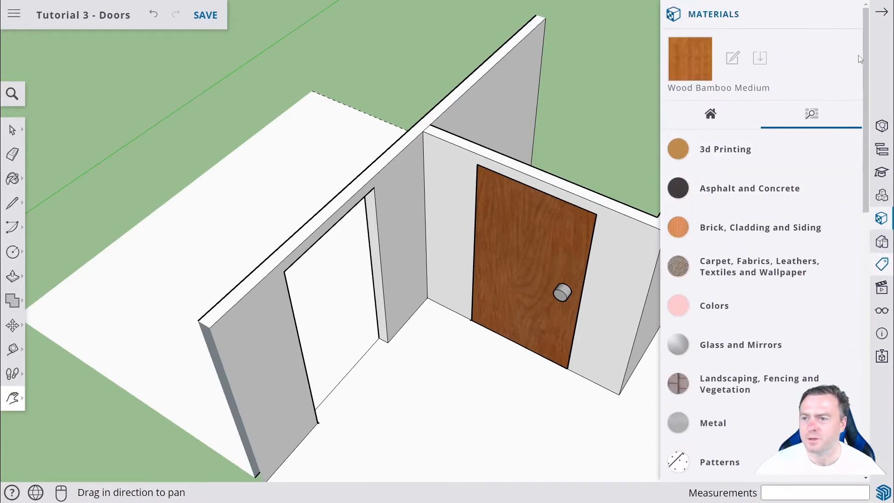
{"action": "left_click", "coordinate": [847, 14]}
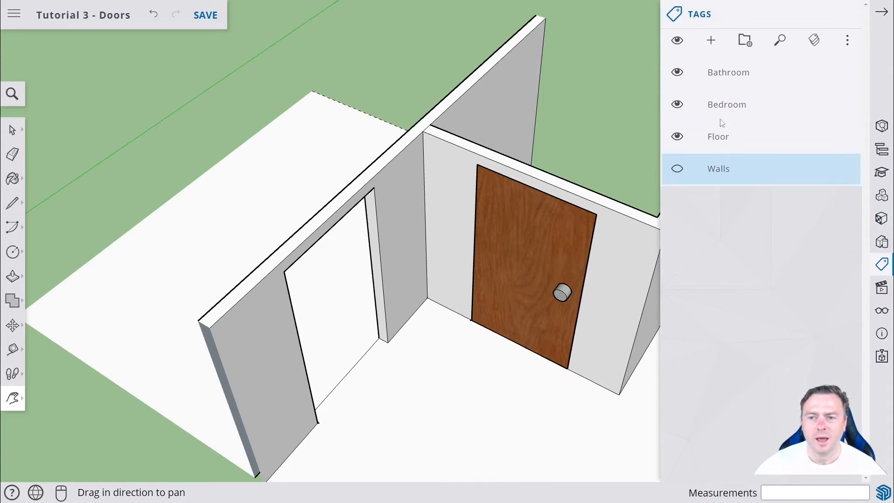
{"action": "left_click", "coordinate": [677, 73]}
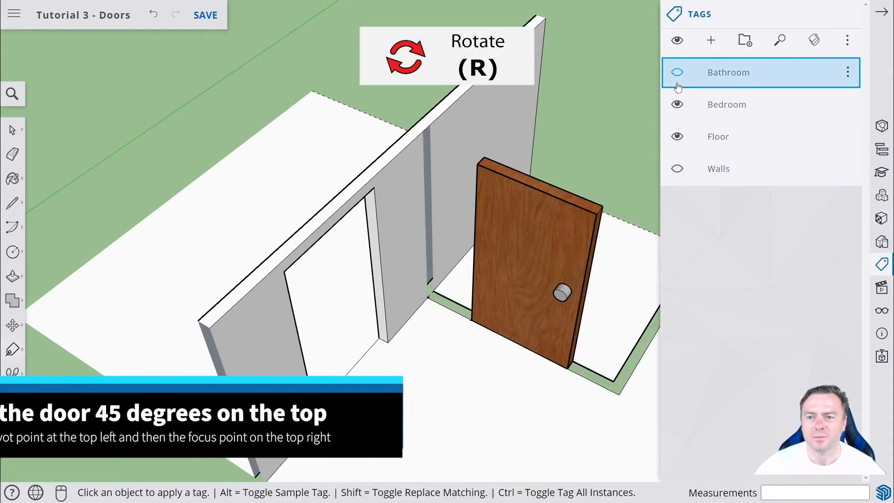
- Rotate the grouped door open by 45 degrees on its top face, pivoting at the top-left corner with the top-right corner as reference
{"action": "middle_click_drag", "start_coordinate": [583, 214], "coordinate": [353, 198]}
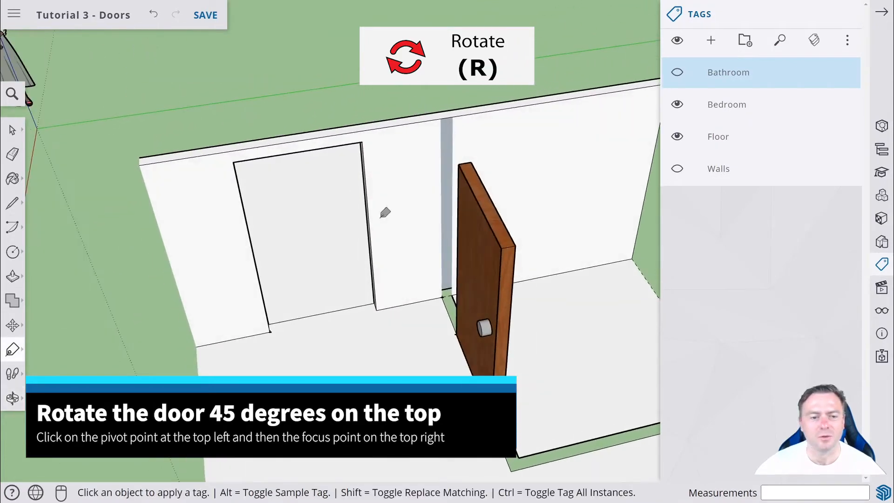
{"action": "left_click", "coordinate": [12, 325]}
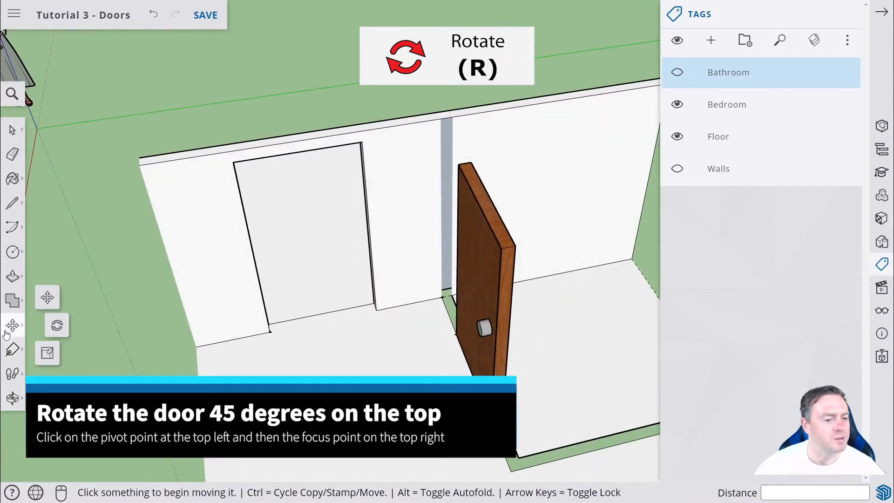
{"action": "left_click", "coordinate": [59, 326]}
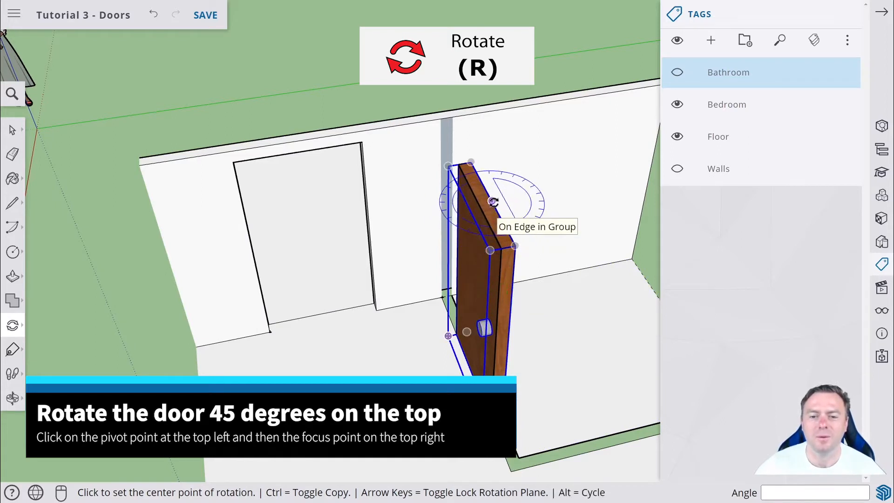
{"action": "left_click", "coordinate": [458, 164]}
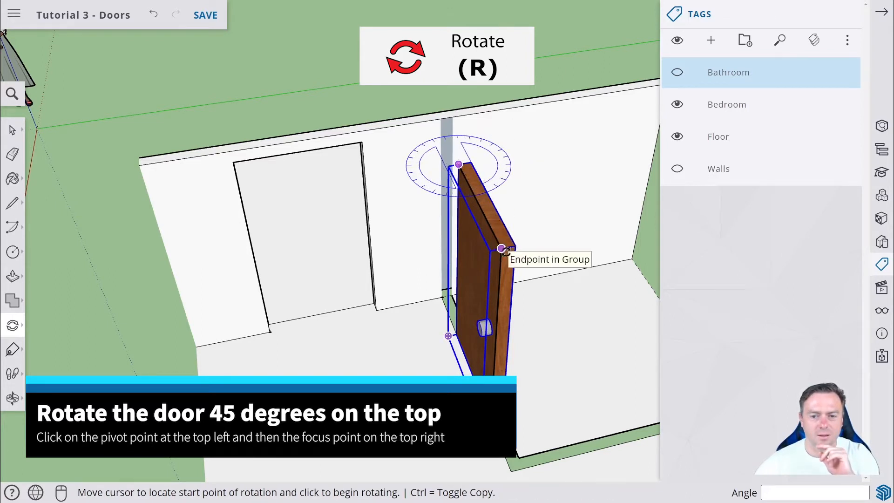
{"action": "left_click", "coordinate": [502, 249]}
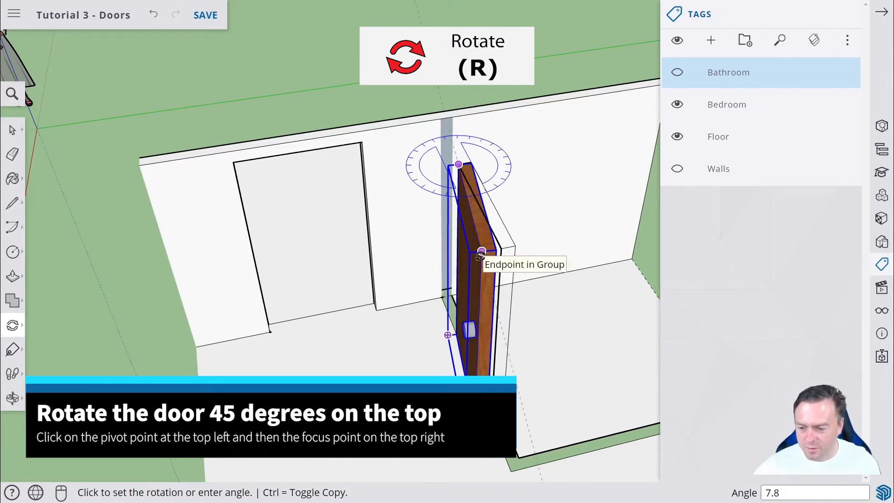
{"action": "key", "text": "Return"}
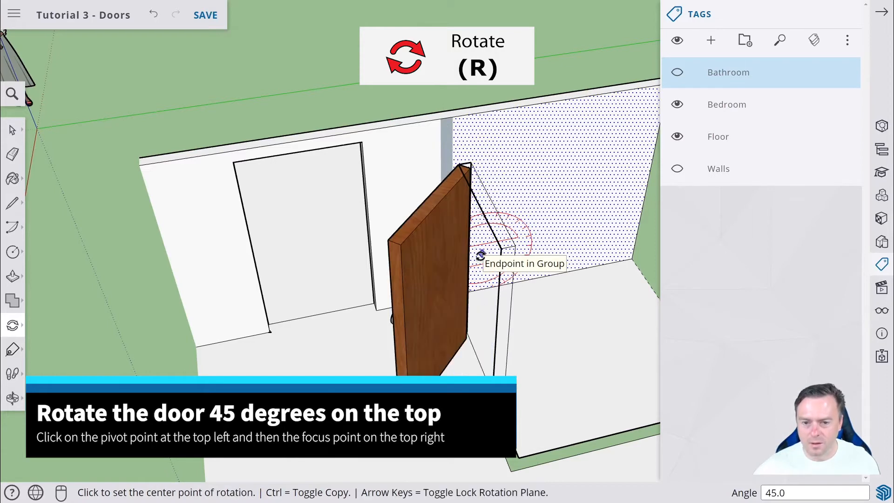
{"action": "middle_click_drag", "start_coordinate": [403, 256], "coordinate": [698, 144]}
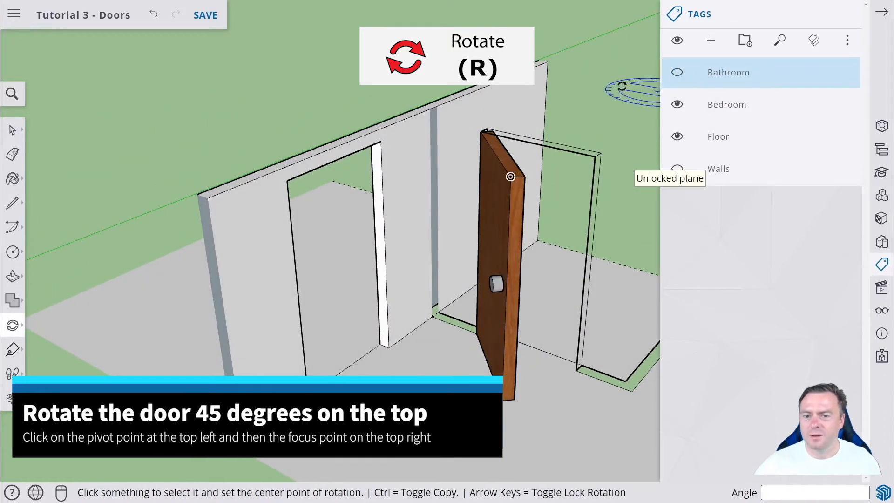
{"action": "left_click", "coordinate": [12, 130]}
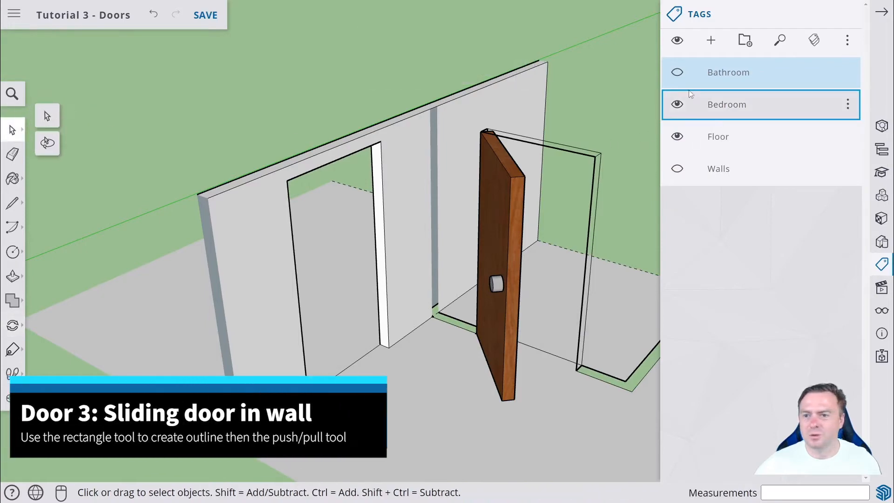
- Show the objects tagged Bathroom and Walls
{"action": "left_click", "coordinate": [677, 72]}
{"action": "left_click", "coordinate": [677, 169]}
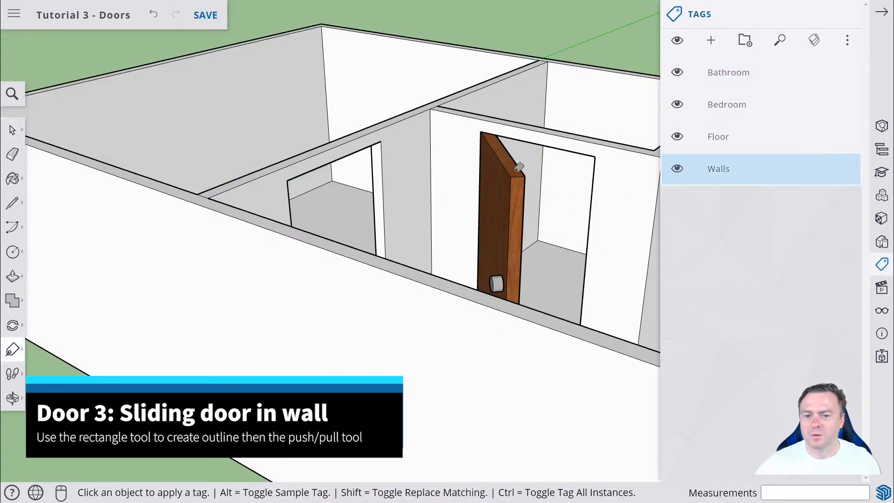
- Examine the rooms around the hinged door and the partition wall from both sides to locate the spot for a third door
{"action": "middle_click_drag", "start_coordinate": [499, 121], "coordinate": [501, 194]}
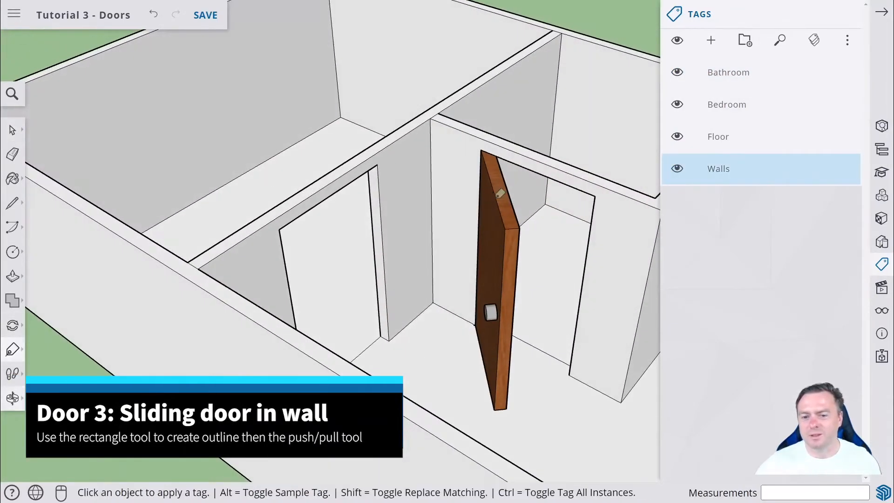
{"action": "middle_click_drag", "start_coordinate": [396, 201], "coordinate": [661, 223]}
{"action": "middle_click_drag", "start_coordinate": [521, 205], "coordinate": [386, 212]}
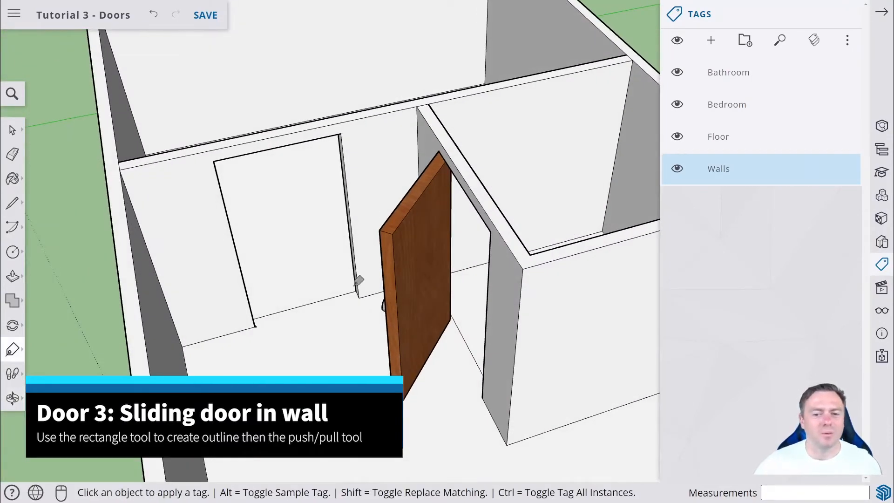
{"action": "middle_click_drag", "start_coordinate": [383, 322], "coordinate": [516, 303]}
{"action": "middle_click_drag", "start_coordinate": [408, 298], "coordinate": [562, 221]}
{"action": "scroll", "coordinate": [565, 224], "scroll_direction": "down", "scroll_amount": 3}
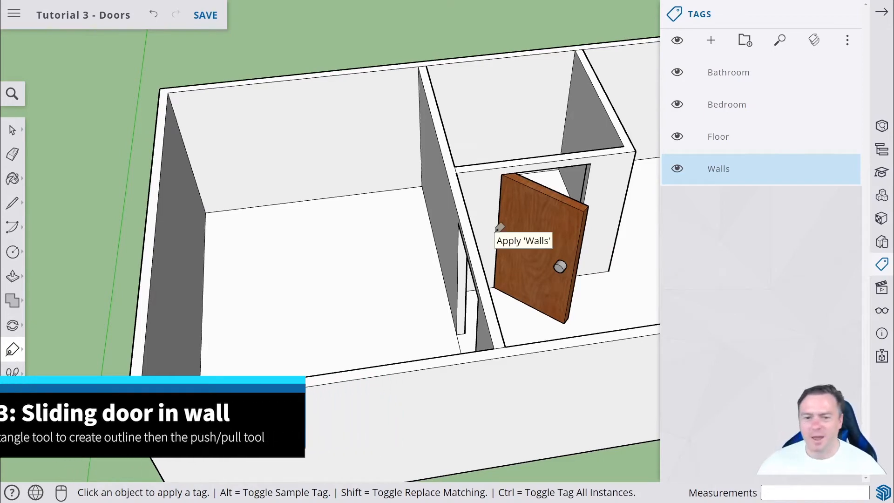
{"action": "middle_click_drag", "start_coordinate": [320, 195], "coordinate": [533, 191]}
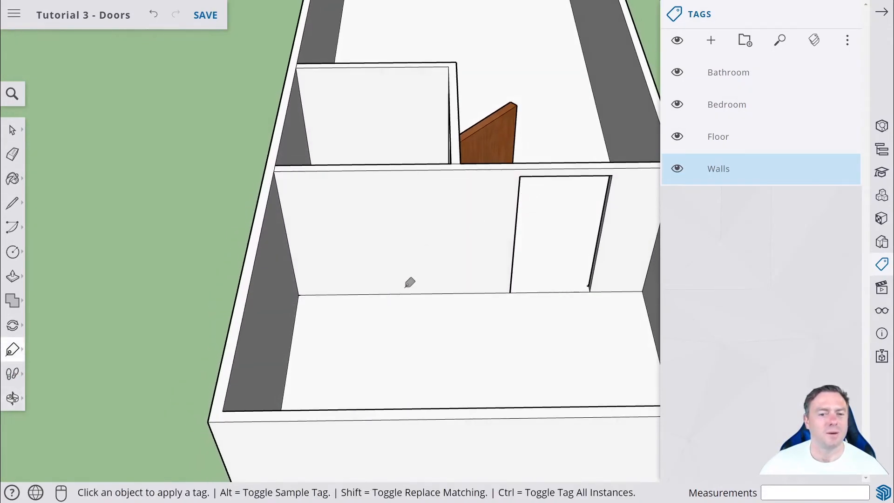
{"action": "middle_click_drag", "start_coordinate": [409, 281], "coordinate": [487, 186]}
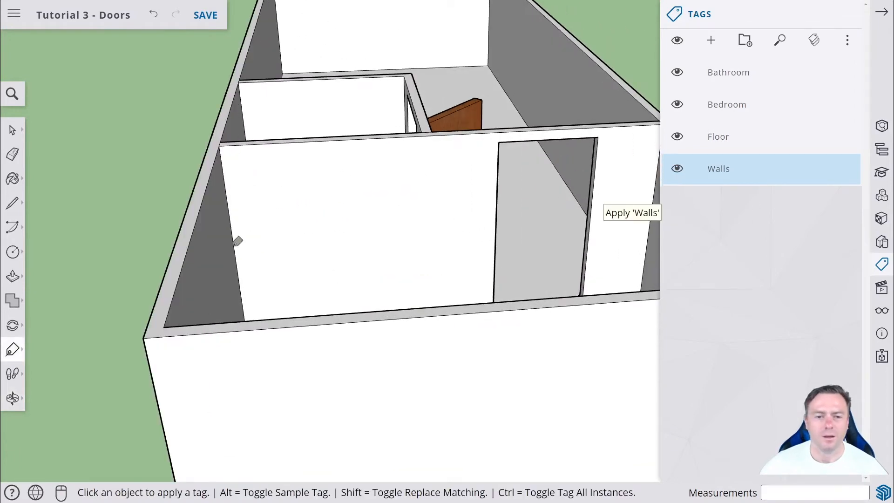
{"action": "middle_click_drag", "start_coordinate": [238, 240], "coordinate": [119, 265]}
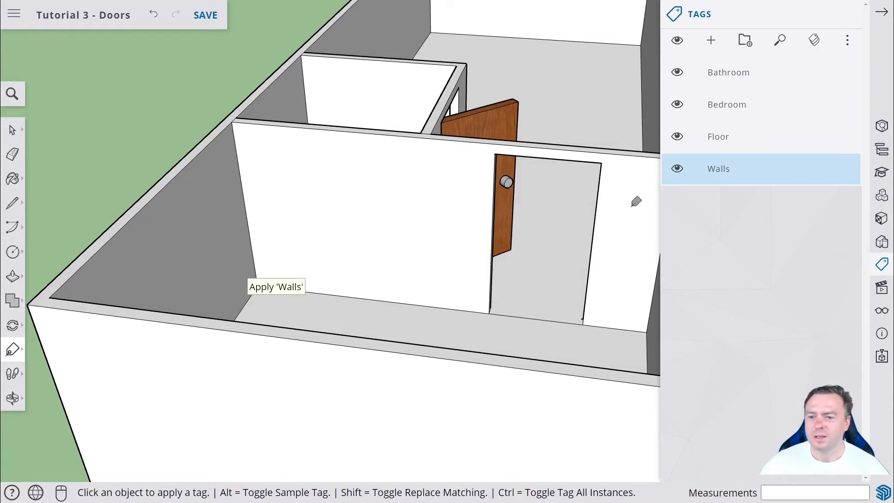
- Hide the objects tagged Walls and place a guide point 500 mm from the partition wall's outer corner along its base edge
{"action": "left_click", "coordinate": [676, 168]}
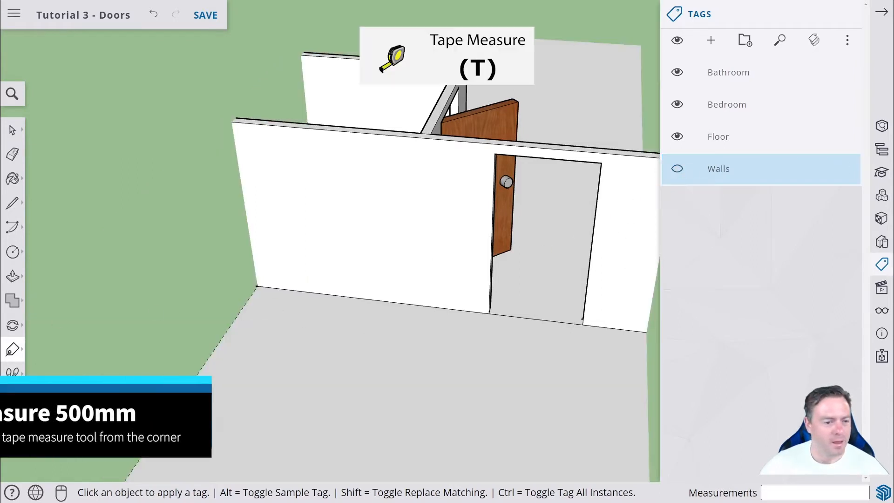
{"action": "left_click", "coordinate": [21, 350]}
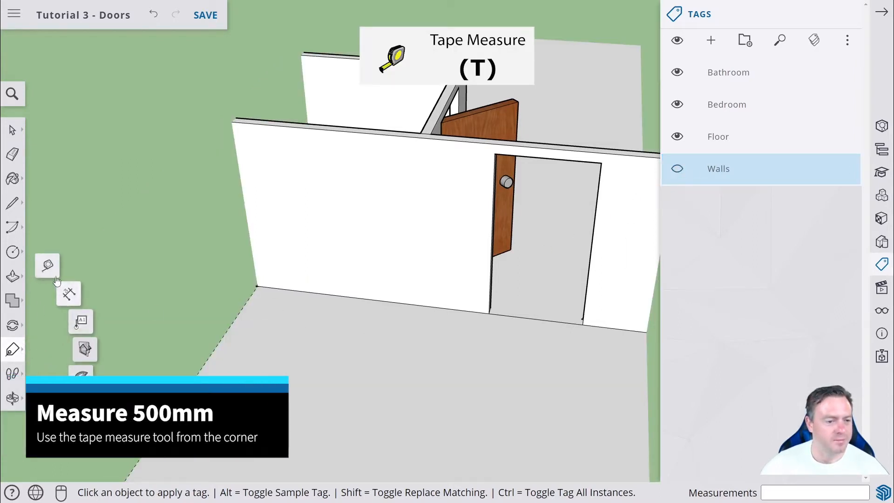
{"action": "left_click", "coordinate": [54, 275]}
{"action": "left_click", "coordinate": [258, 285]}
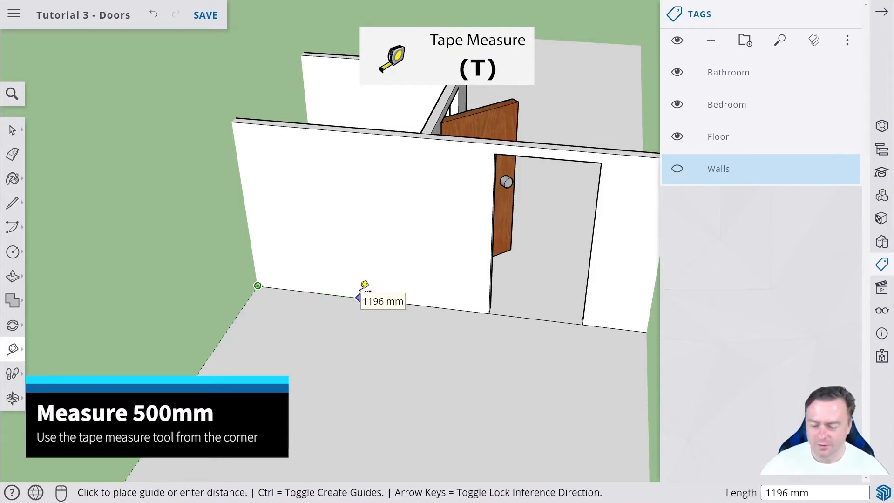
{"action": "key", "text": "Return"}
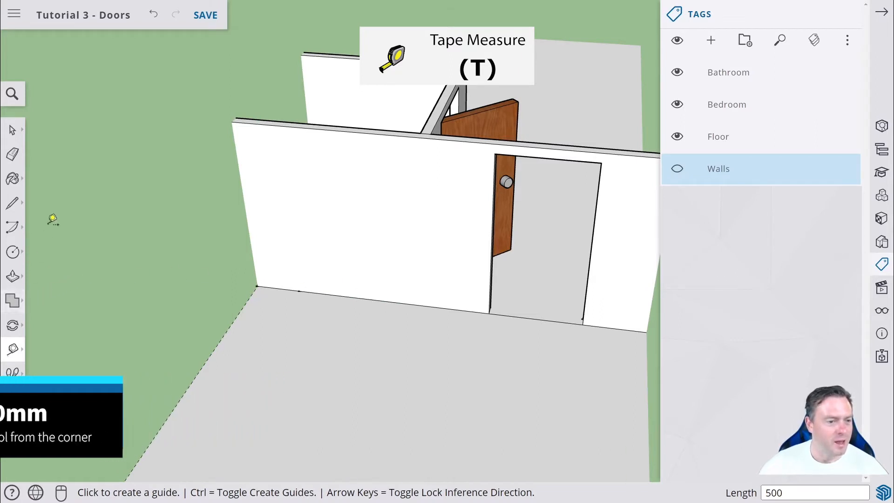
- Draw a 1900 by 1000 mm rectangle on the partition wall's face, starting at the guide point on the base edge
{"action": "left_click", "coordinate": [13, 254]}
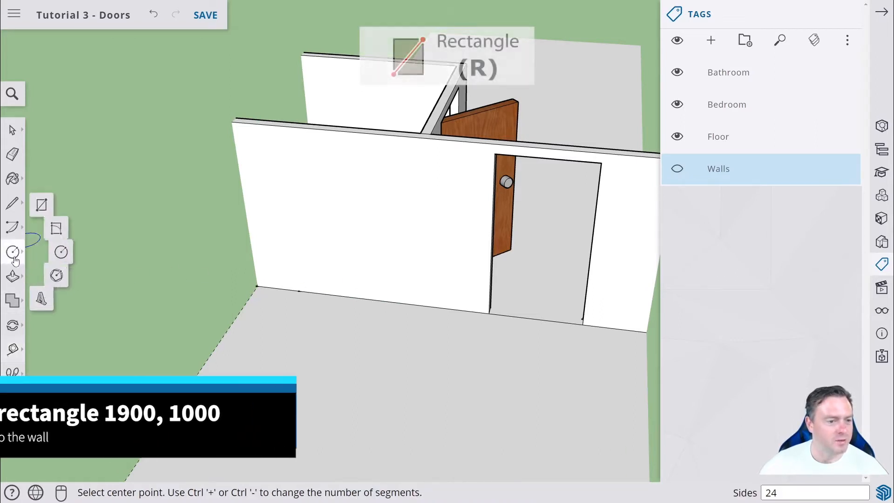
{"action": "left_click", "coordinate": [43, 204]}
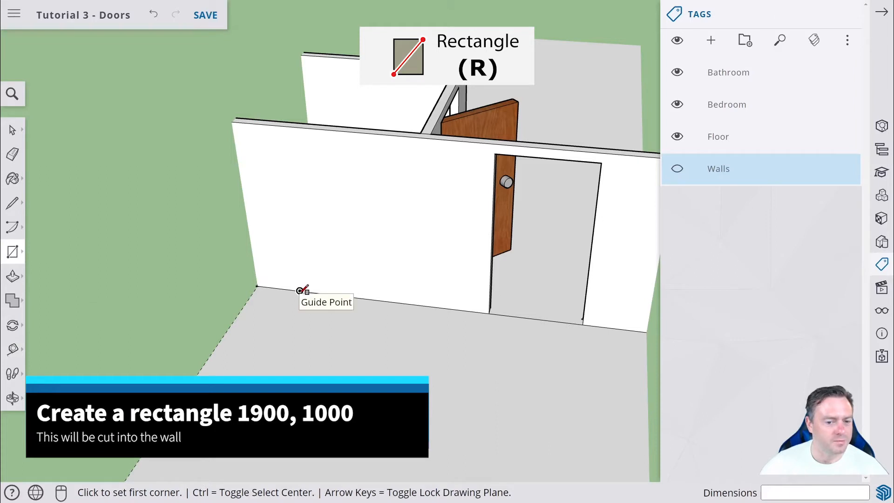
{"action": "left_click", "coordinate": [299, 290]}
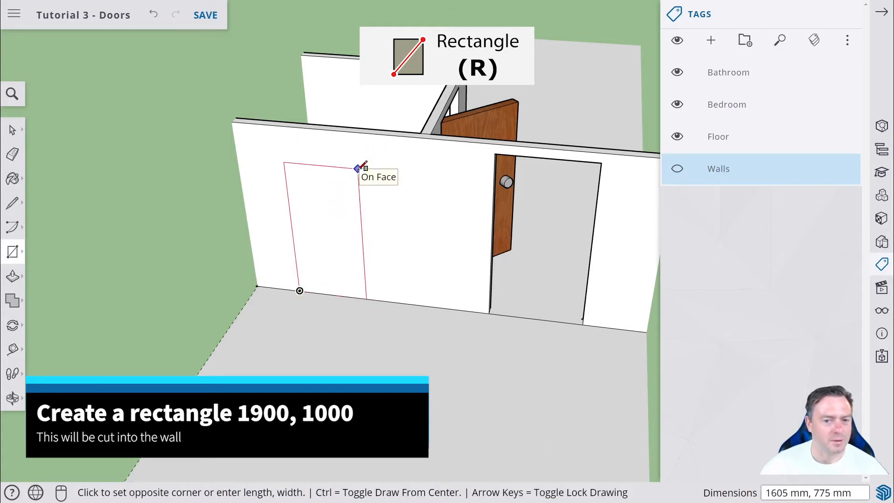
{"action": "type", "text": "1900,100"}
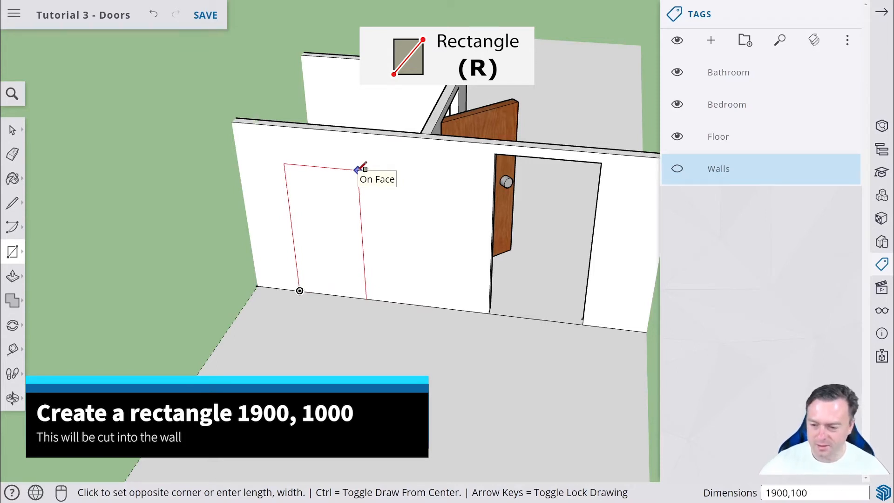
{"action": "type", "text": "0"}
{"action": "key", "text": "Return"}
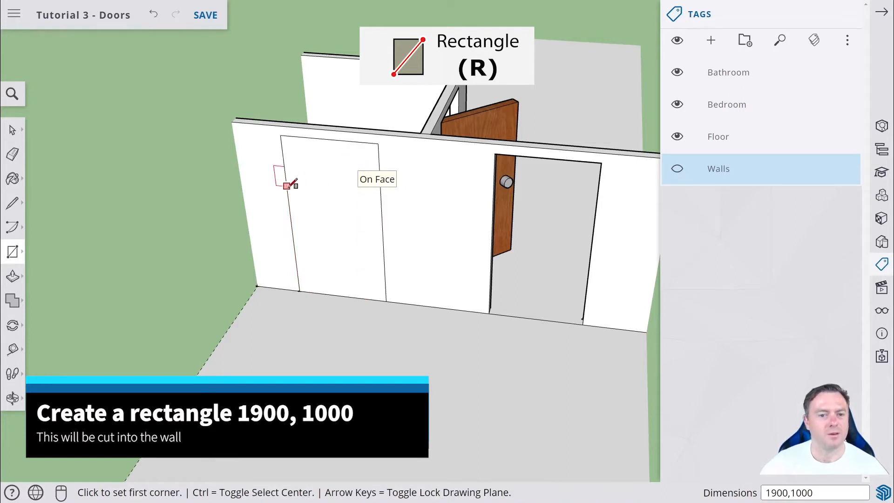
- Push the new rectangle 100 mm through the wall with Push/Pull to cut out the doorway
{"action": "middle_click_drag", "start_coordinate": [213, 201], "coordinate": [353, 156]}
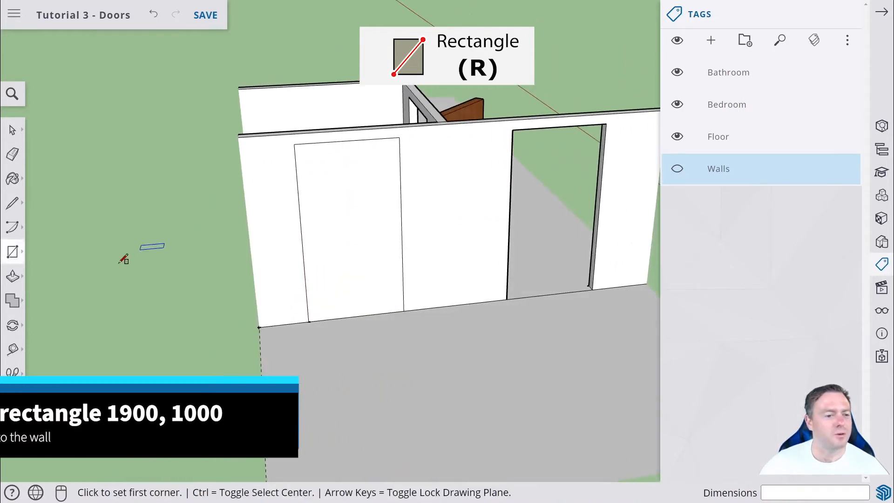
{"action": "left_click", "coordinate": [13, 276]}
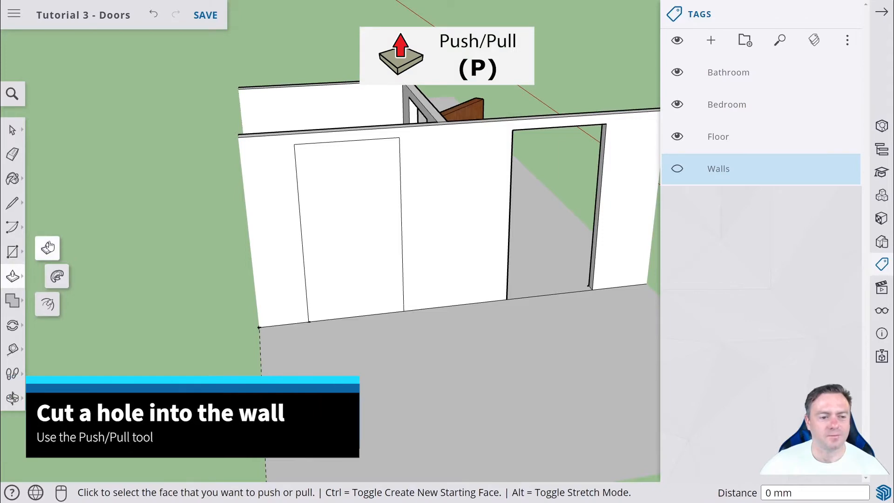
{"action": "left_click", "coordinate": [338, 246]}
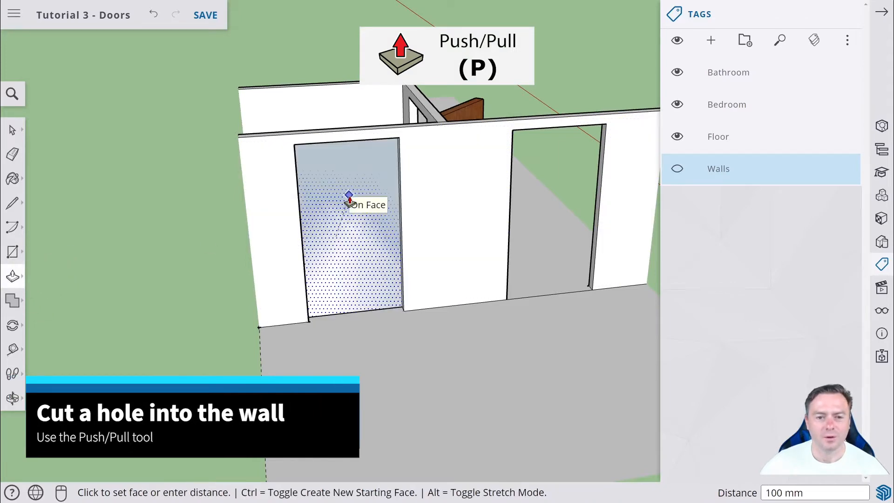
{"action": "left_click", "coordinate": [351, 200]}
- Place a guide point 20 mm from the outer corner along the bottom edge of the new doorway's jamb nearest the existing opening
{"action": "middle_click_drag", "start_coordinate": [261, 200], "coordinate": [204, 227]}
{"action": "scroll", "coordinate": [460, 323], "scroll_direction": "up", "scroll_amount": 5}
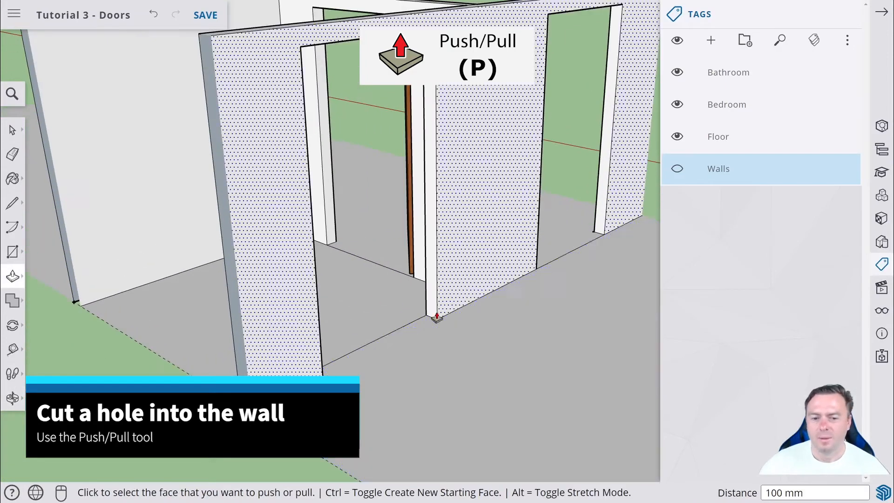
{"action": "scroll", "coordinate": [303, 308], "scroll_direction": "up", "scroll_amount": 3}
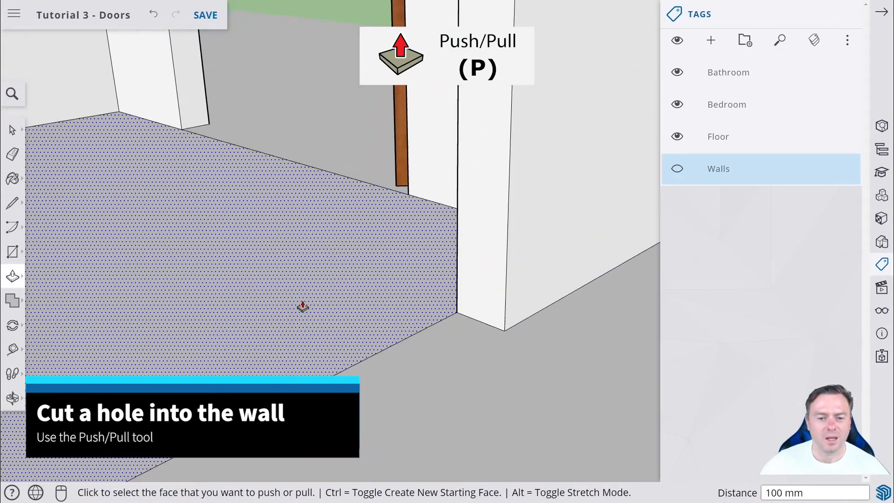
{"action": "middle_click_drag", "start_coordinate": [465, 221], "coordinate": [465, 166]}
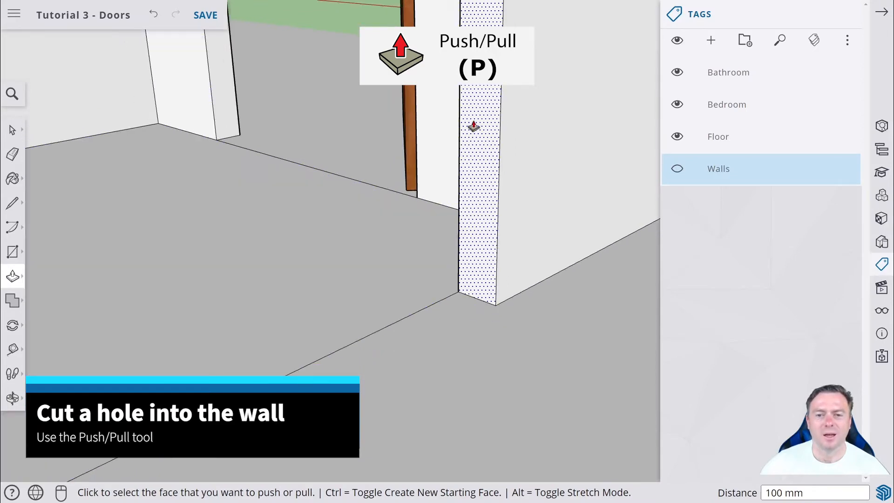
{"action": "middle_click_drag", "start_coordinate": [474, 126], "coordinate": [409, 171]}
{"action": "scroll", "coordinate": [474, 111], "scroll_direction": "down", "scroll_amount": 3}
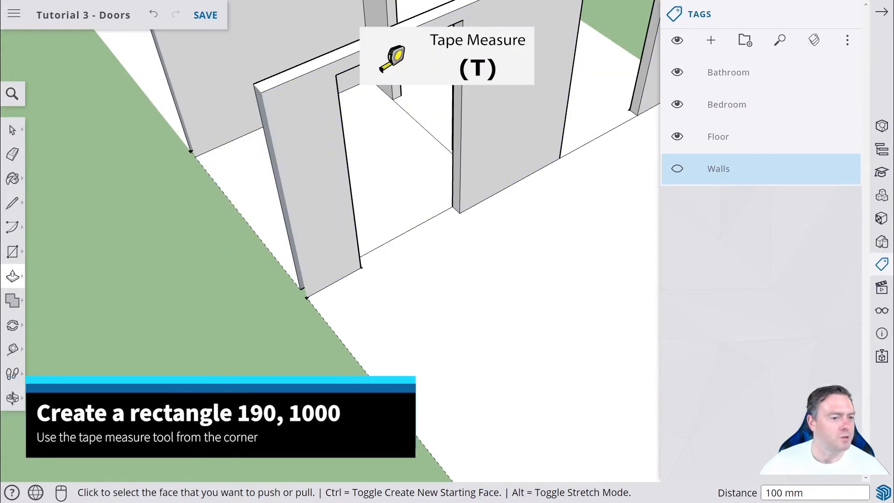
{"action": "left_click", "coordinate": [13, 348]}
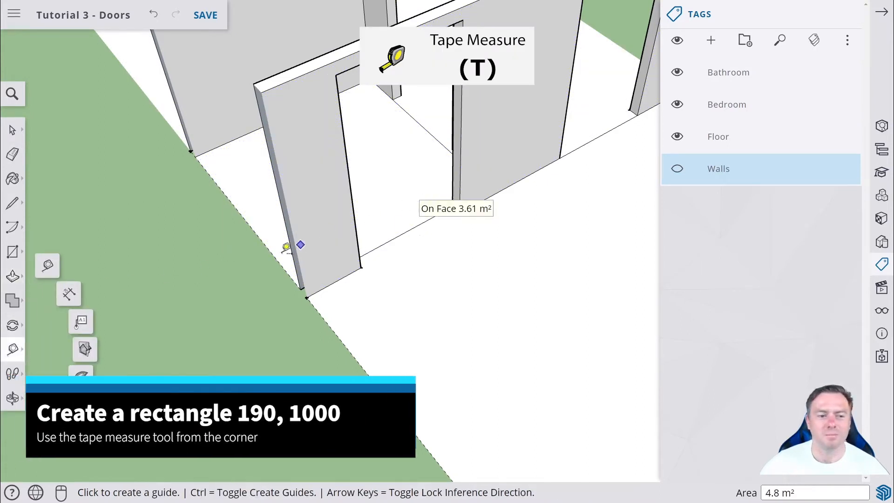
{"action": "middle_click_drag", "start_coordinate": [351, 185], "coordinate": [489, 199]}
{"action": "scroll", "coordinate": [455, 212], "scroll_direction": "up", "scroll_amount": 6}
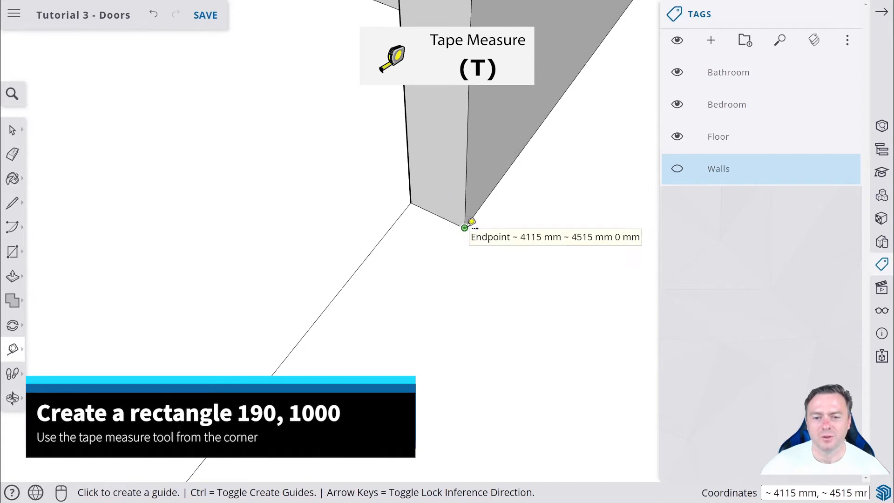
{"action": "left_click", "coordinate": [465, 227]}
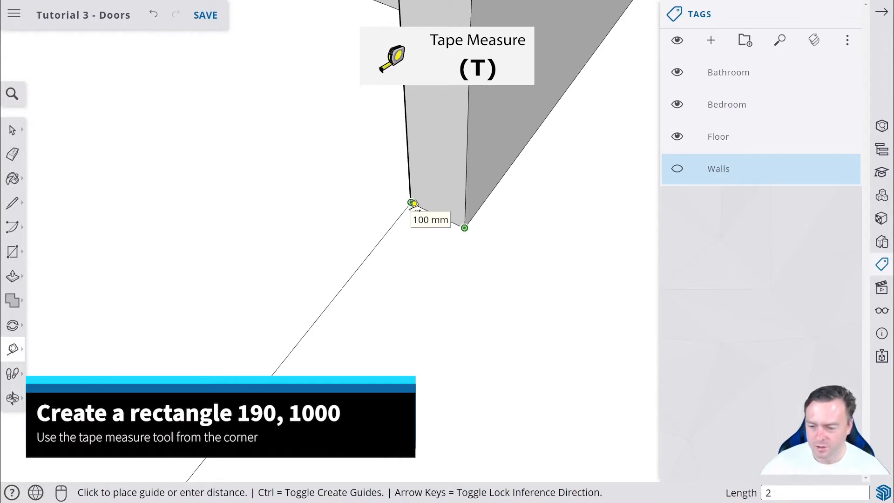
{"action": "left_click", "coordinate": [415, 204]}
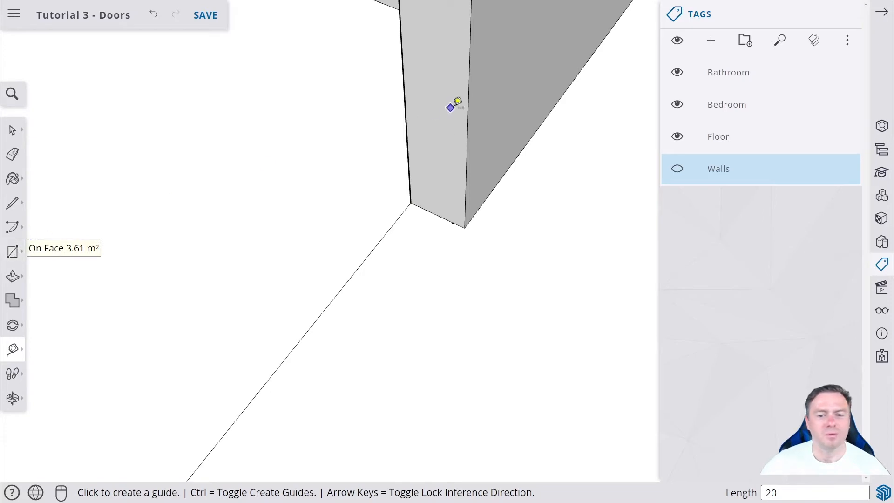
- Draw a 1880 by 60 mm rectangle on the doorway's jamb face, starting at the 20 mm guide point
{"action": "left_click", "coordinate": [13, 252]}
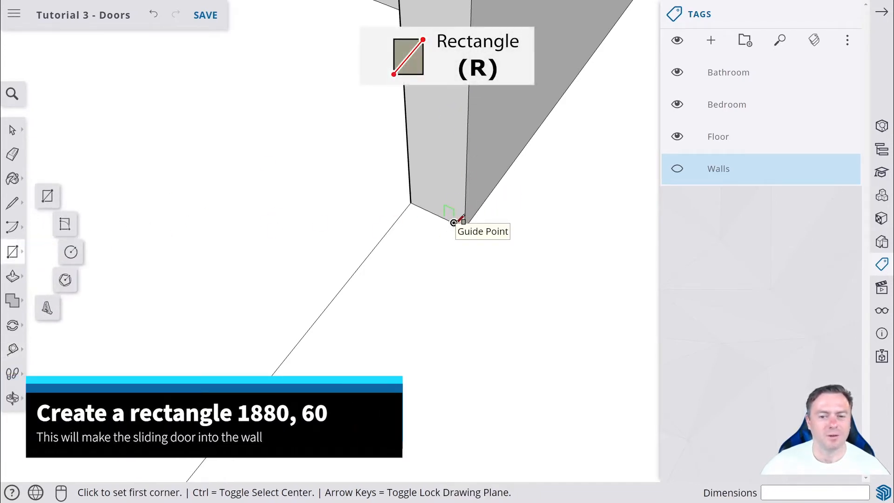
{"action": "left_click", "coordinate": [454, 223]}
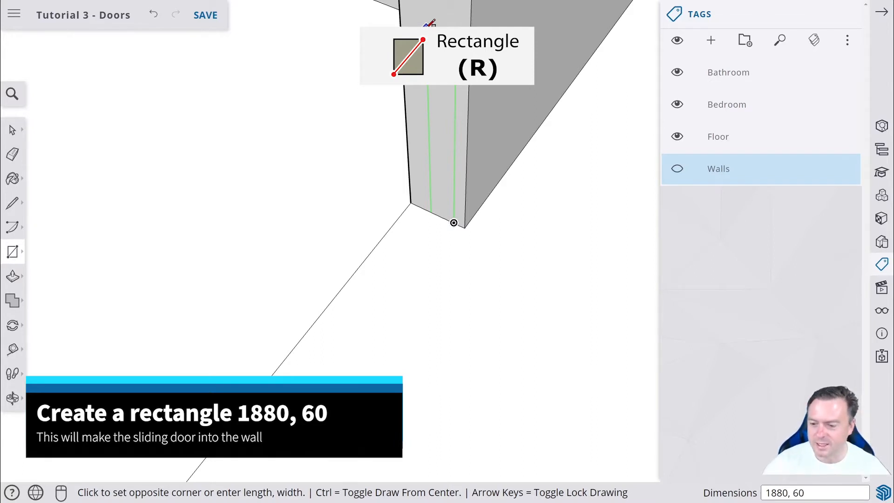
{"action": "key", "text": "Return"}
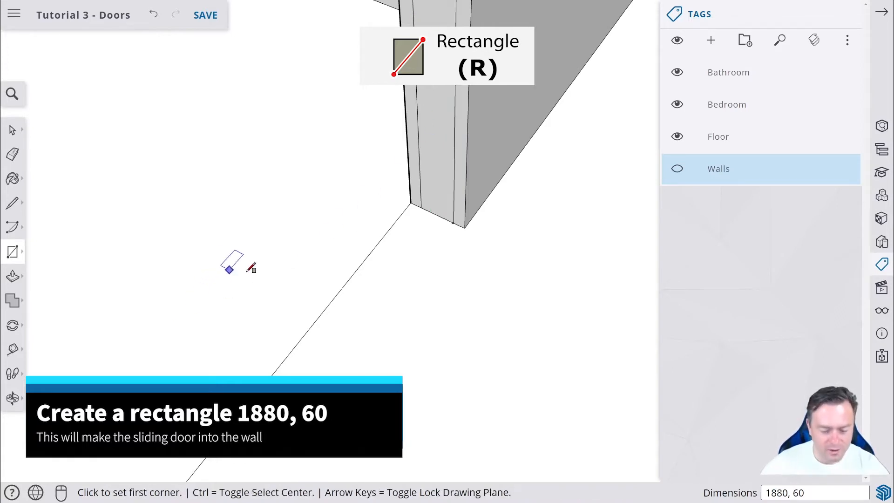
- Examine the narrow rectangle on the doorway's jamb from its base to its top end, including its margins within the wall thickness
{"action": "key", "text": "h"}
{"action": "left_click_drag", "start_coordinate": [453, 135], "coordinate": [425, 191]}
{"action": "left_click_drag", "start_coordinate": [431, 100], "coordinate": [412, 160]}
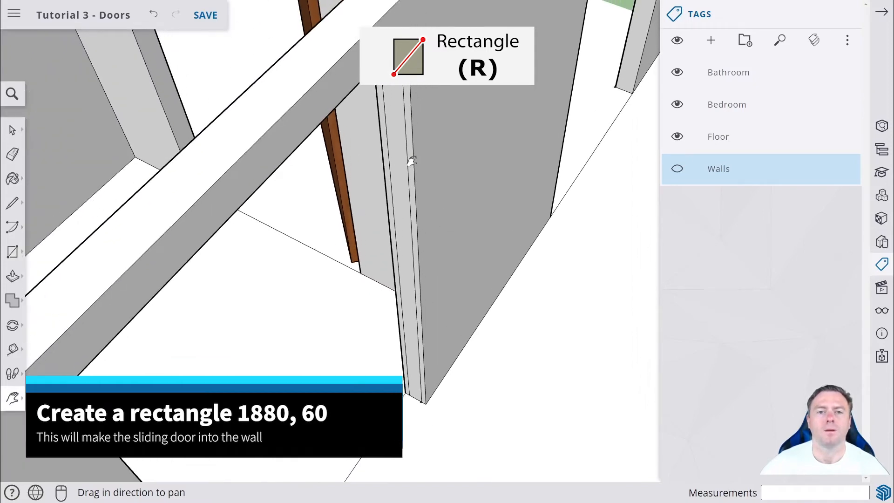
{"action": "middle_click_drag", "start_coordinate": [412, 161], "coordinate": [396, 145]}
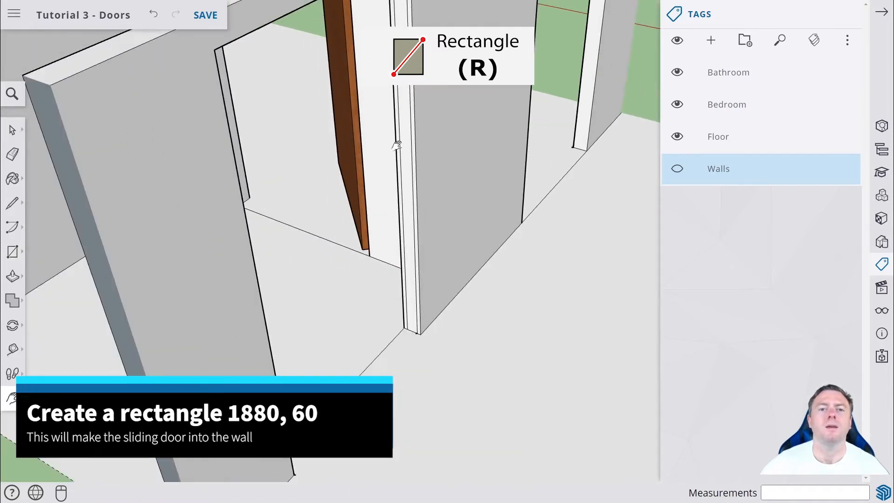
{"action": "left_click_drag", "start_coordinate": [396, 145], "coordinate": [350, 114]}
{"action": "middle_click_drag", "start_coordinate": [351, 113], "coordinate": [341, 21]}
{"action": "left_click_drag", "start_coordinate": [354, 27], "coordinate": [355, 221]}
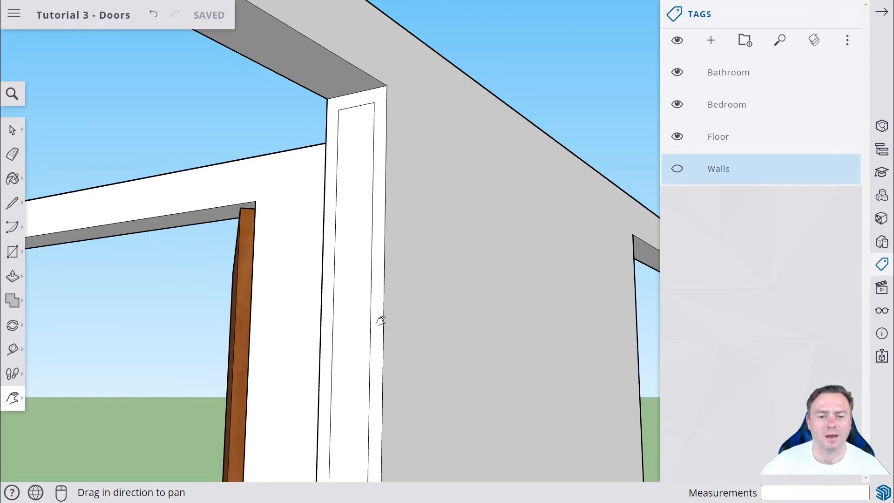
{"action": "scroll", "coordinate": [381, 320], "scroll_direction": "down", "scroll_amount": 10}
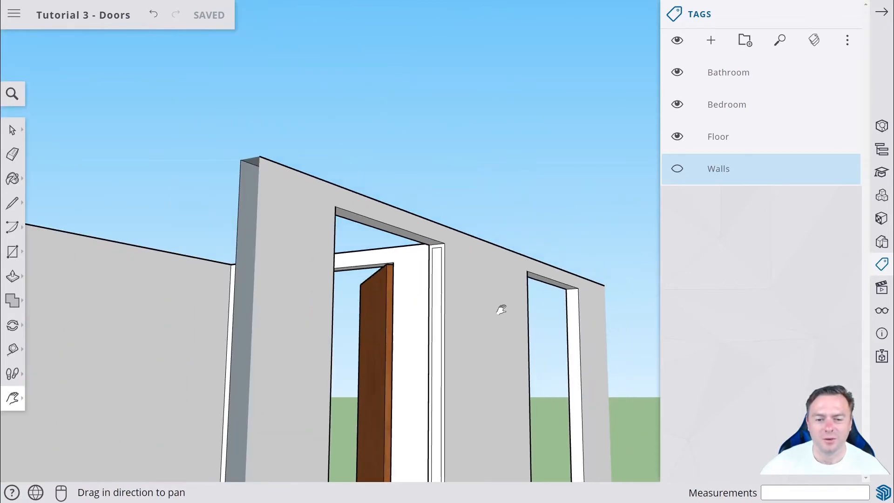
{"action": "mouse_move", "coordinate": [502, 341]}
{"action": "middle_mouse_down"}
{"action": "mouse_move", "coordinate": [523, 235]}
{"action": "mouse_move", "coordinate": [497, 193]}
{"action": "mouse_move", "coordinate": [519, 284]}
{"action": "mouse_move", "coordinate": [490, 331]}
{"action": "middle_mouse_up"}
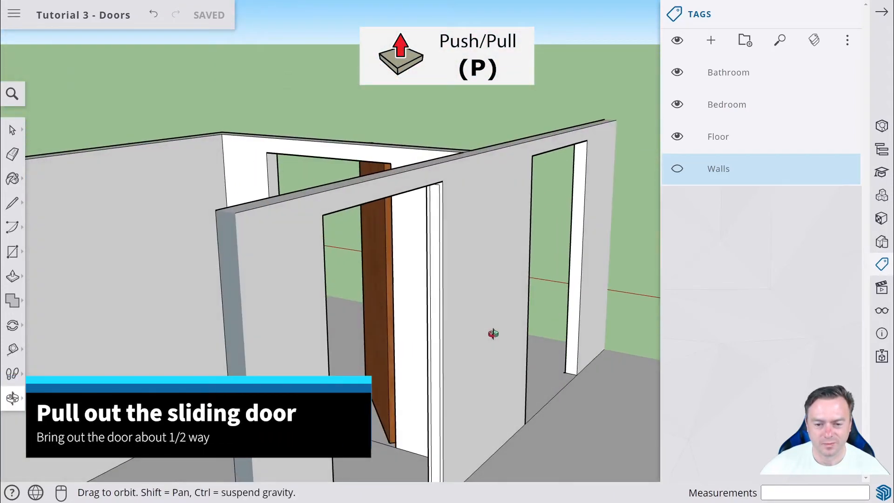
{"action": "left_click", "coordinate": [13, 277]}
{"action": "left_click", "coordinate": [433, 329]}
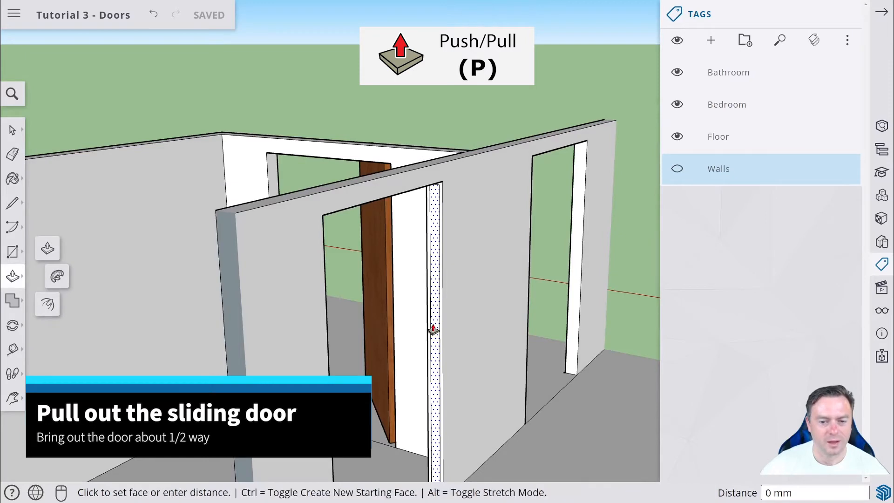
{"action": "left_click", "coordinate": [432, 331]}
{"action": "left_click", "coordinate": [436, 347]}
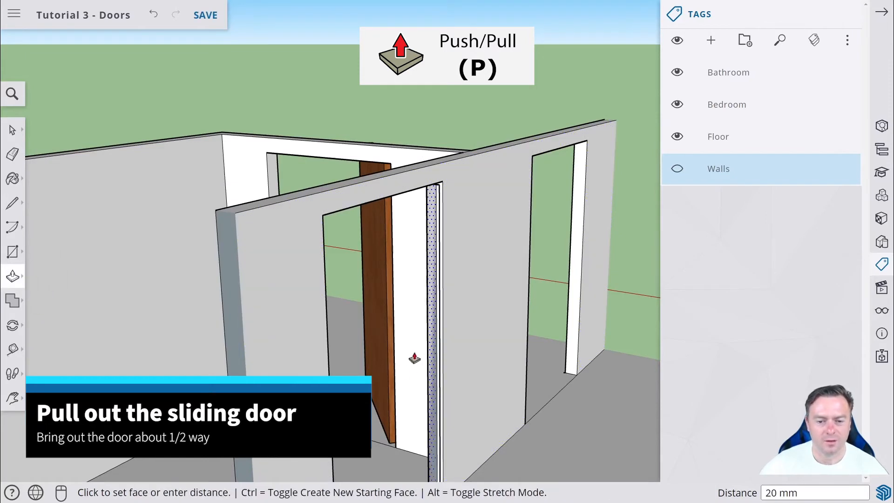
{"action": "left_click", "coordinate": [425, 365]}
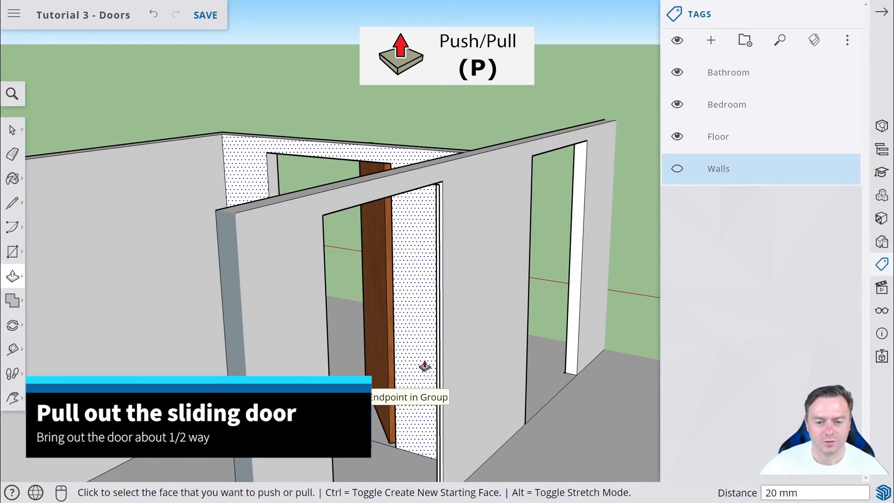
{"action": "left_click", "coordinate": [436, 344]}
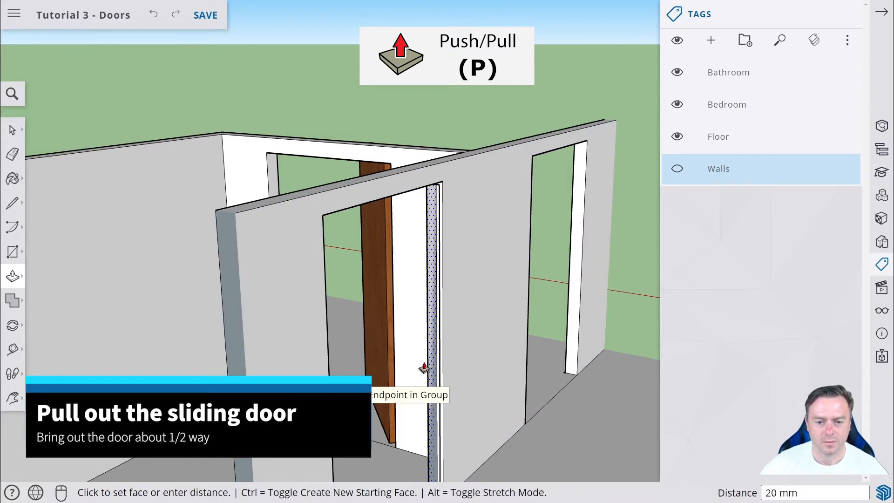
{"action": "left_click", "coordinate": [465, 345]}
- Pull the narrow rectangle on the new doorway's jamb out about 515 mm with Push/Pull to form a half-open sliding door
{"action": "scroll", "coordinate": [466, 344], "scroll_direction": "up", "scroll_amount": 5}
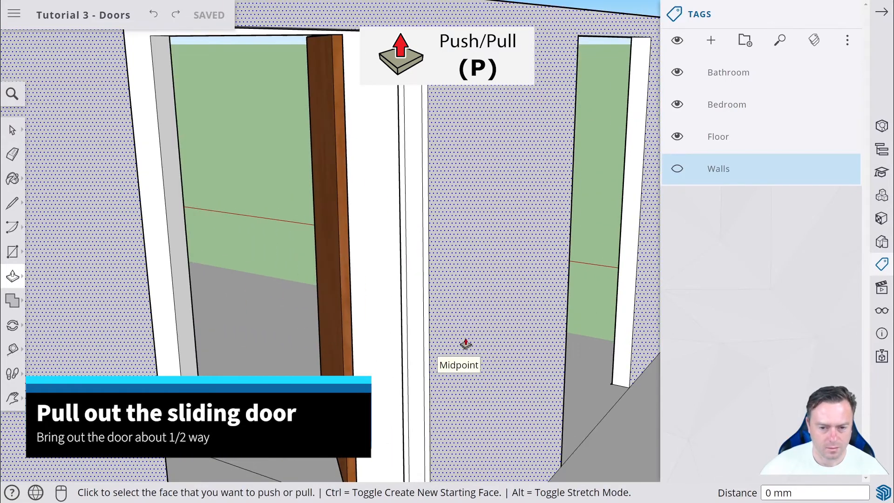
{"action": "left_click", "coordinate": [420, 313]}
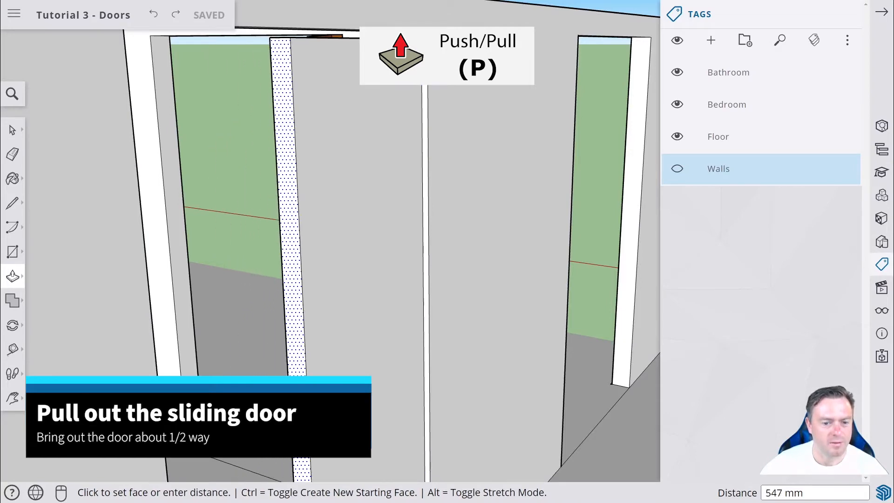
{"action": "left_click", "coordinate": [417, 341]}
{"action": "scroll", "coordinate": [535, 341], "scroll_direction": "down", "scroll_amount": 5}
{"action": "middle_click_drag", "start_coordinate": [542, 334], "coordinate": [531, 265]}
{"action": "middle_click_drag", "start_coordinate": [321, 285], "coordinate": [117, 318]}
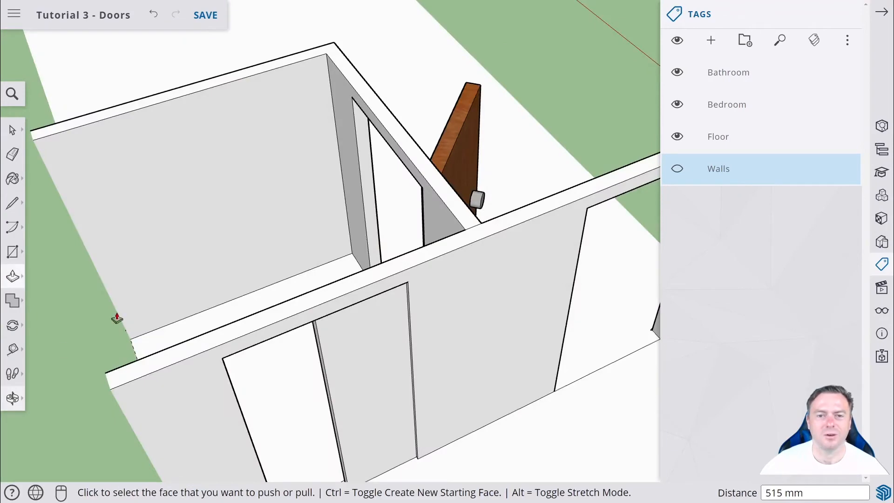
- Show the Walls tag again and create a new tag named BathroomDoor1 for the wooden door
{"action": "left_click", "coordinate": [678, 170]}
{"action": "middle_click_drag", "start_coordinate": [512, 205], "coordinate": [176, 173]}
{"action": "key", "text": "space"}
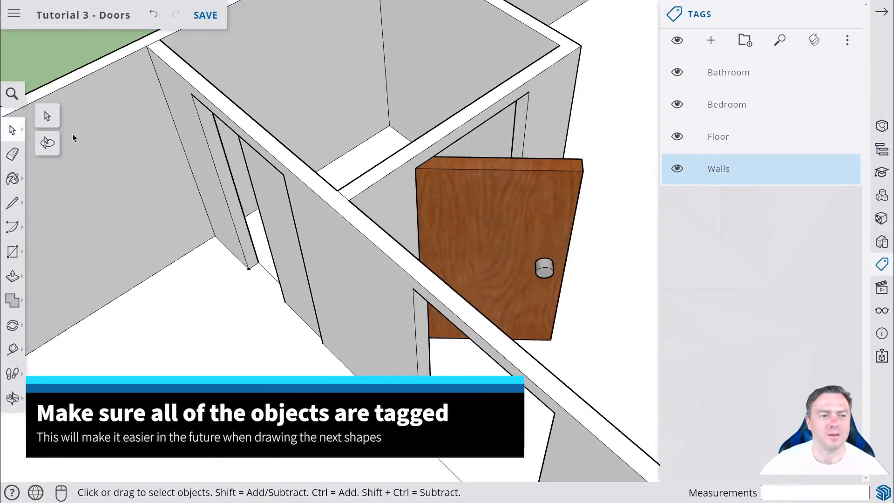
{"action": "middle_click_drag", "start_coordinate": [492, 195], "coordinate": [300, 195]}
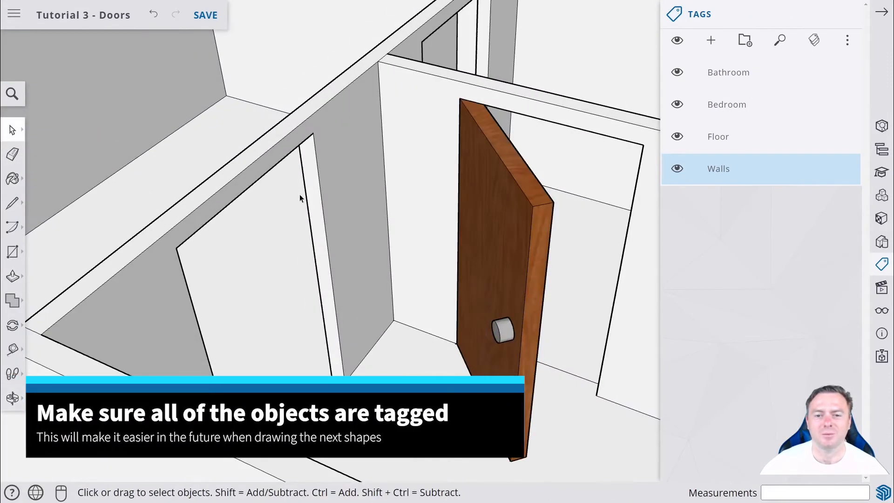
{"action": "left_click", "coordinate": [511, 219]}
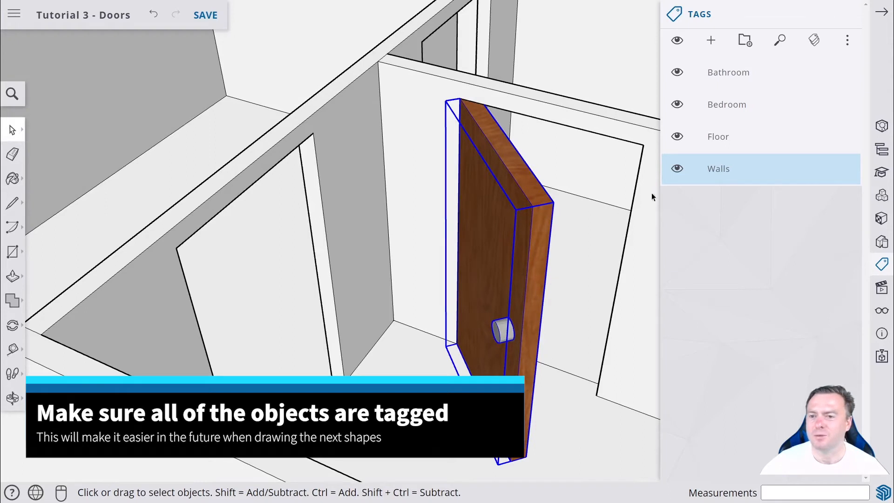
{"action": "left_click", "coordinate": [711, 41]}
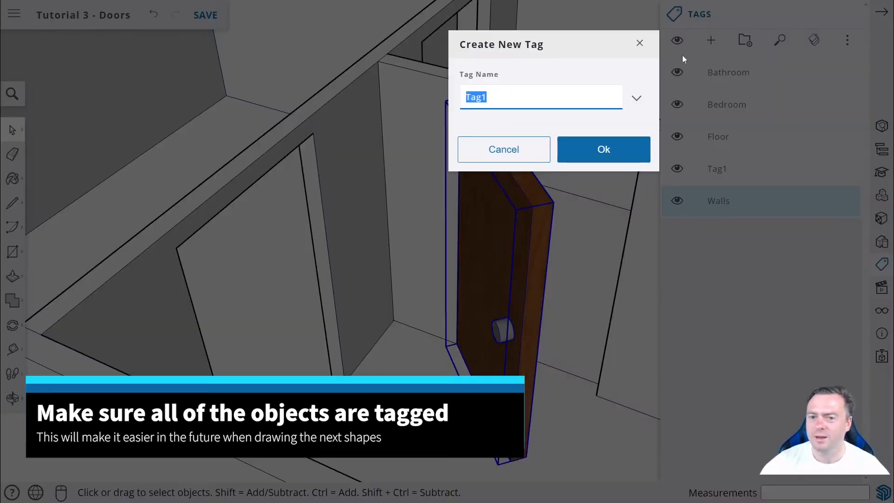
{"action": "type", "text": "Bathr"}
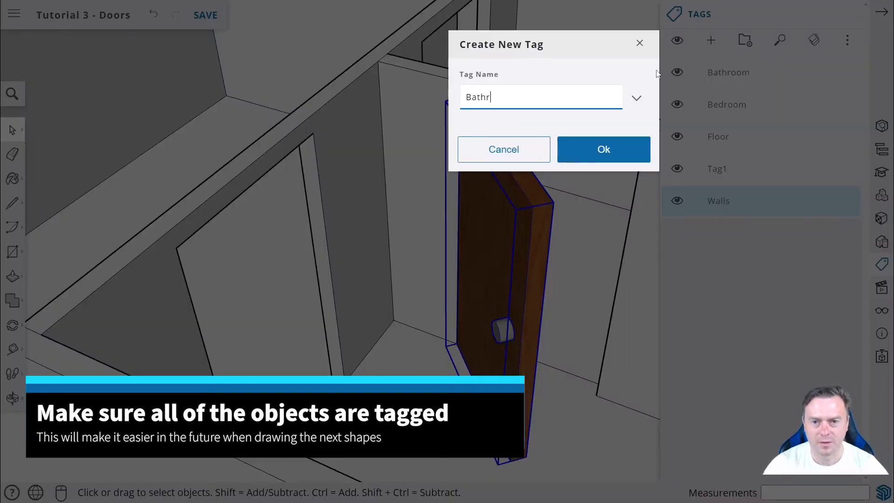
{"action": "type", "text": "oomDoor1"}
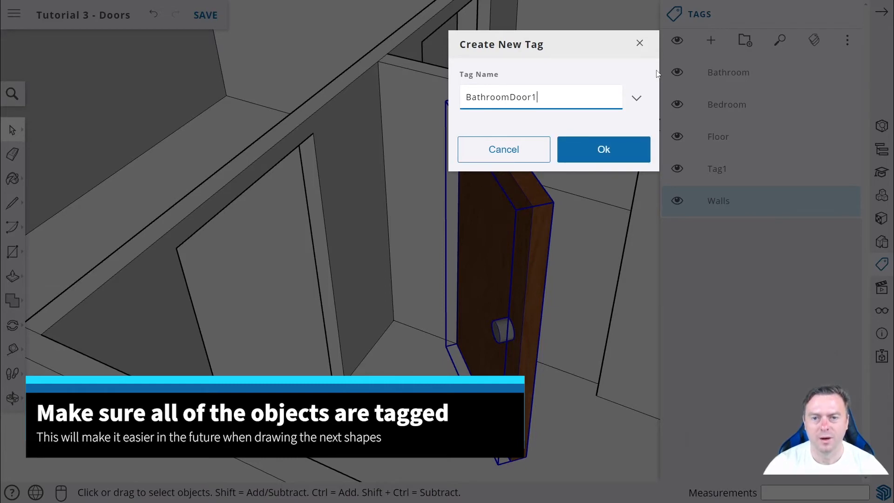
{"action": "key", "text": "Return"}
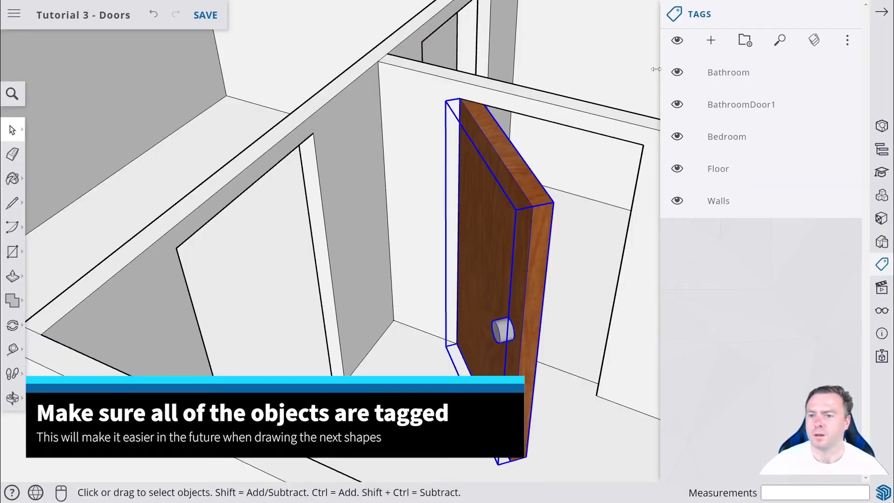
- Apply the BathroomDoor1 tag to the wooden door and hide that tag
{"action": "left_click", "coordinate": [763, 107]}
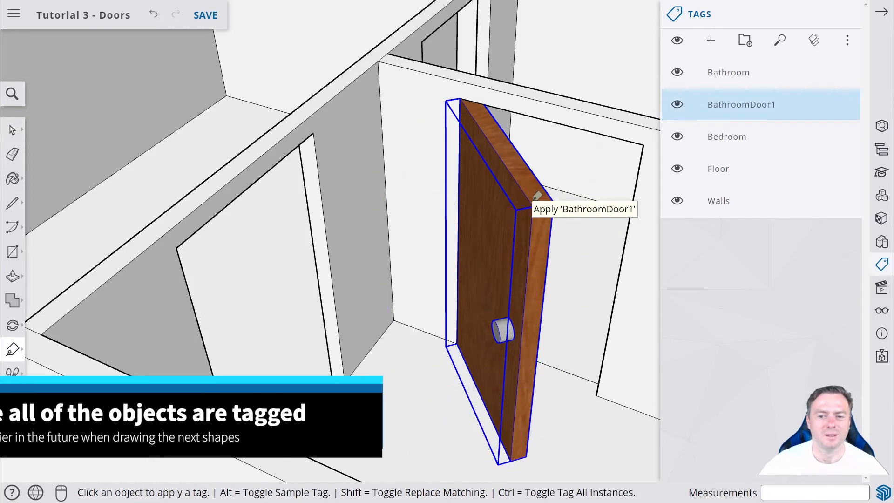
{"action": "double_click", "coordinate": [677, 114]}
{"action": "left_click", "coordinate": [678, 114]}
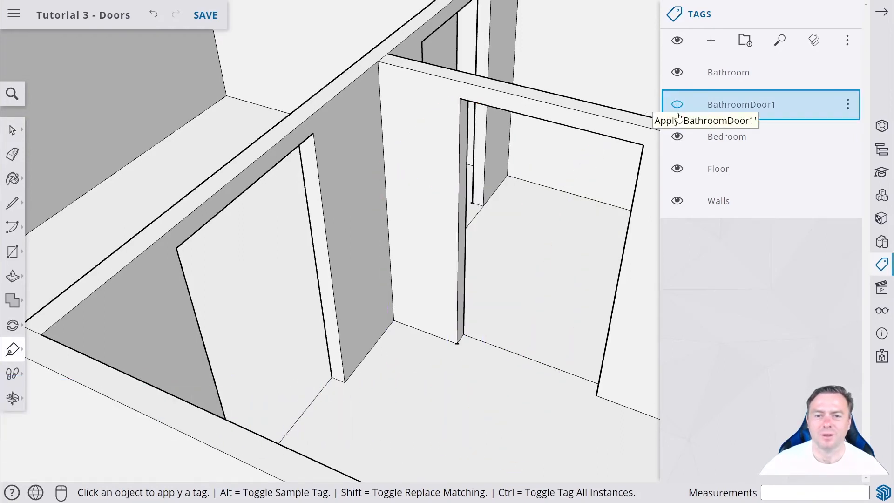
{"action": "left_click", "coordinate": [679, 116]}
{"action": "left_click", "coordinate": [683, 113]}
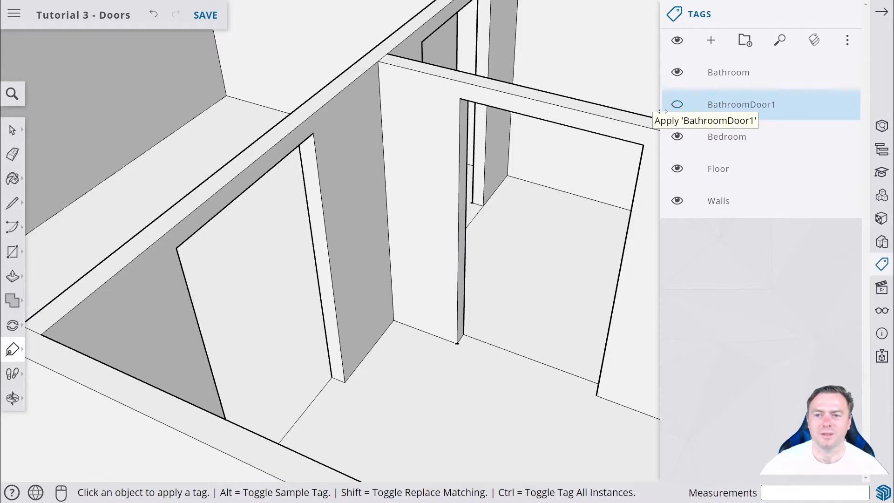
- Hide the Walls and Bathroom tags to expose the loose, untagged edges around the bathroom doorway
{"action": "left_click", "coordinate": [676, 201]}
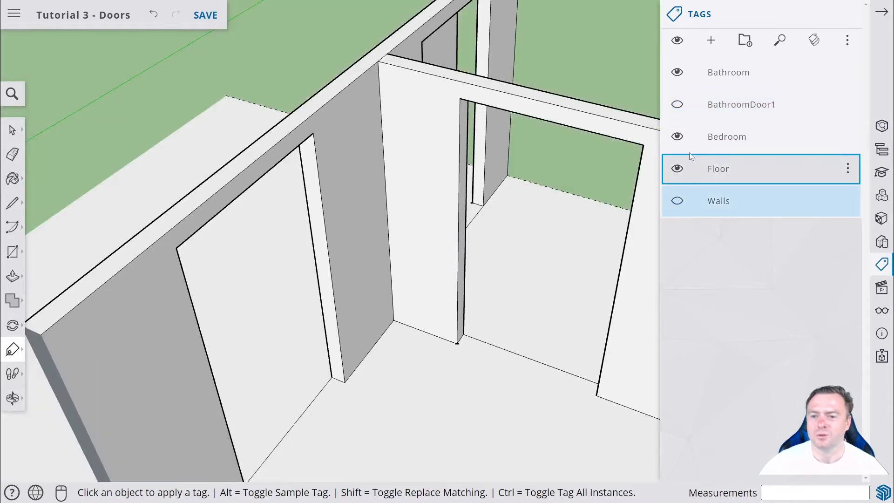
{"action": "left_click", "coordinate": [680, 76]}
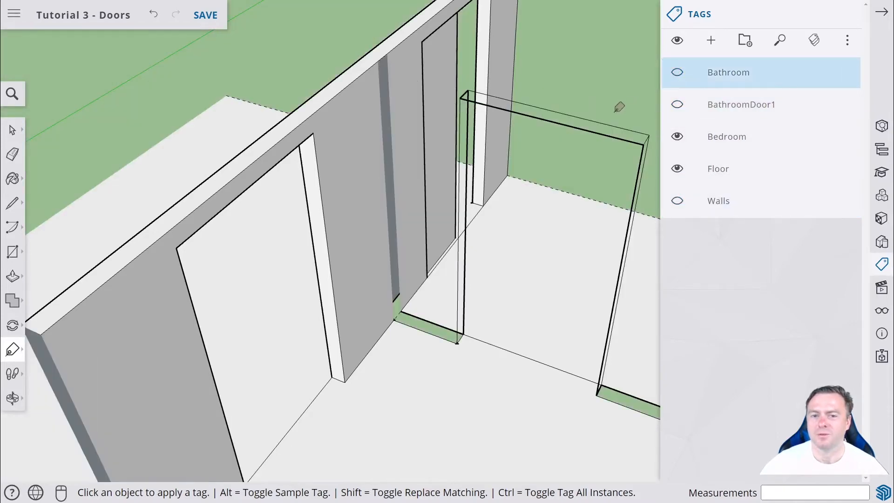
{"action": "middle_click_drag", "start_coordinate": [619, 106], "coordinate": [133, 177]}
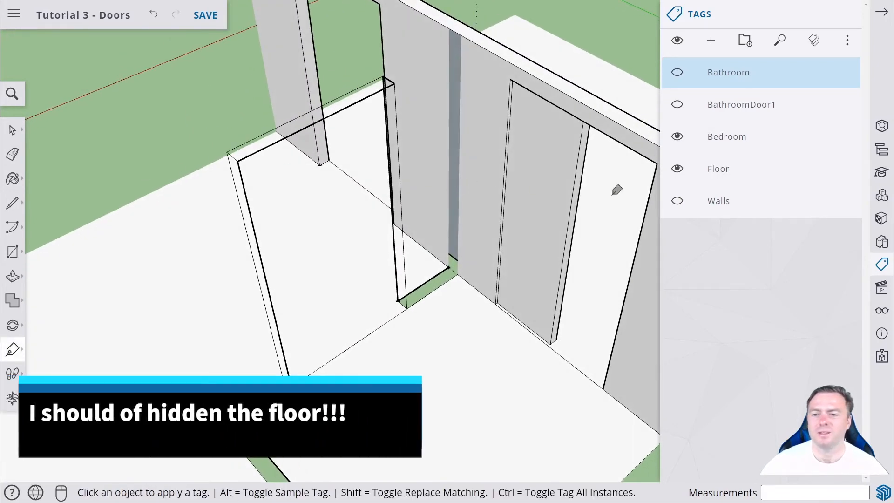
{"action": "left_click", "coordinate": [679, 74]}
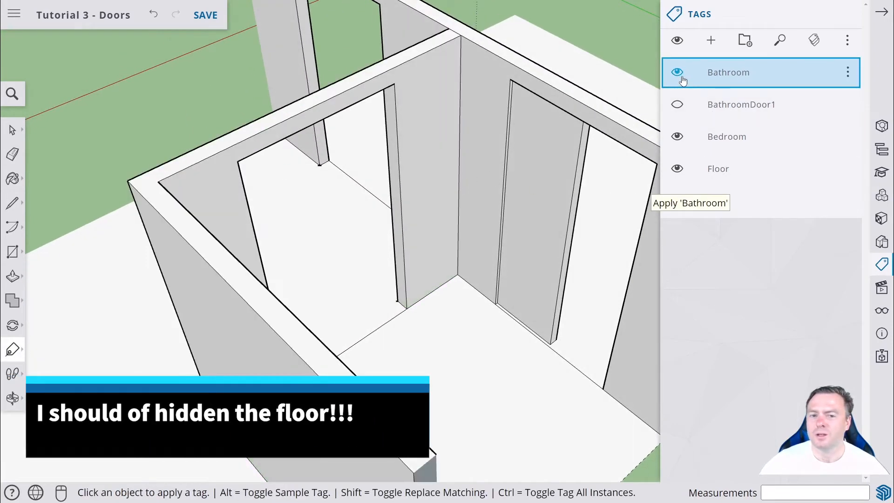
{"action": "left_click", "coordinate": [679, 74]}
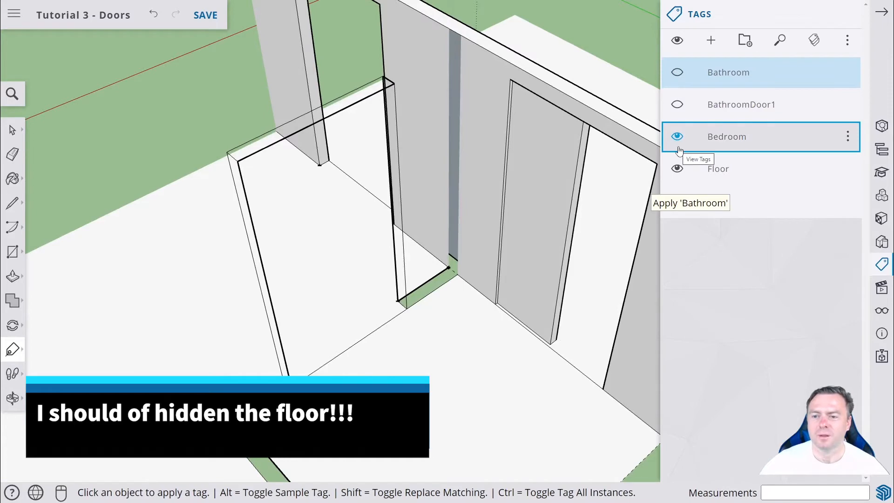
{"action": "middle_click_drag", "start_coordinate": [495, 156], "coordinate": [303, 174]}
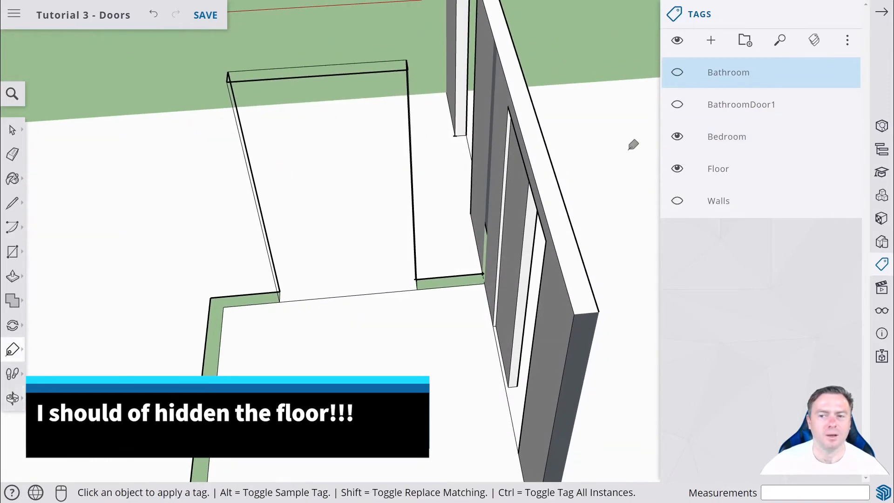
- Try to assign the Bathroom tag to the loose edges of the bathroom doorway, undoing each attempt
{"action": "left_click", "coordinate": [742, 78]}
{"action": "middle_click_drag", "start_coordinate": [261, 60], "coordinate": [291, 102]}
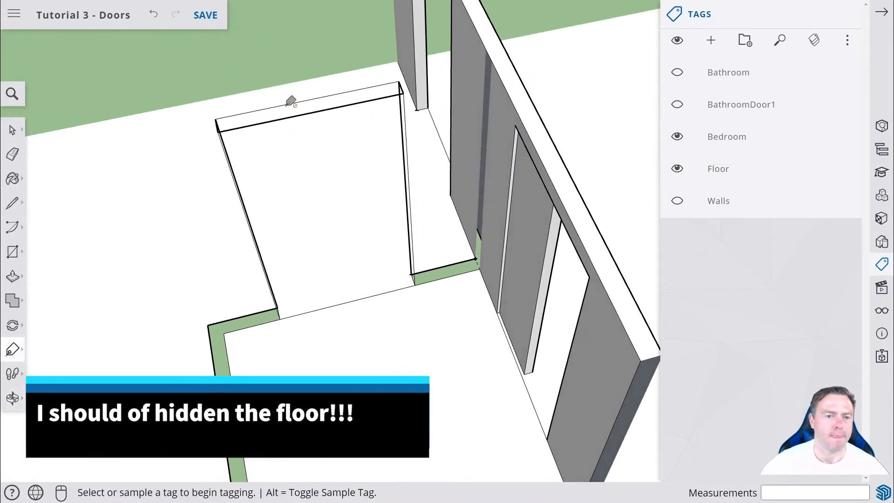
{"action": "scroll", "coordinate": [289, 99], "scroll_direction": "up", "scroll_amount": 3}
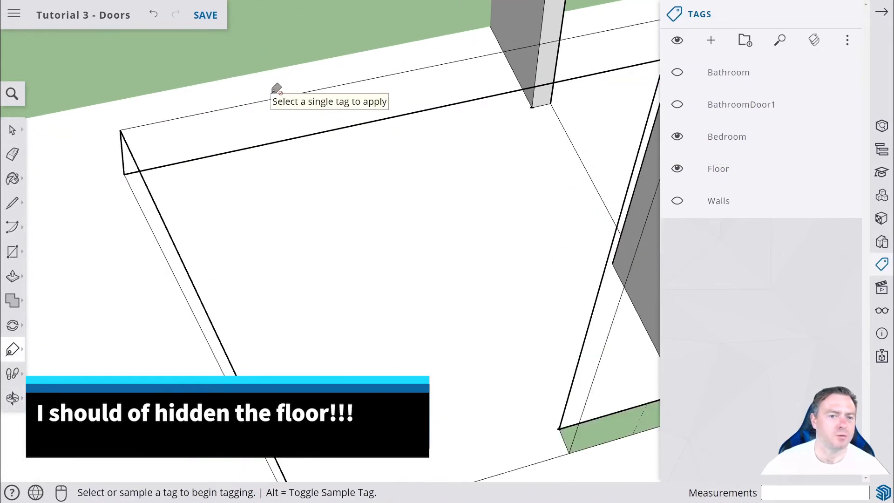
{"action": "left_click", "coordinate": [729, 73]}
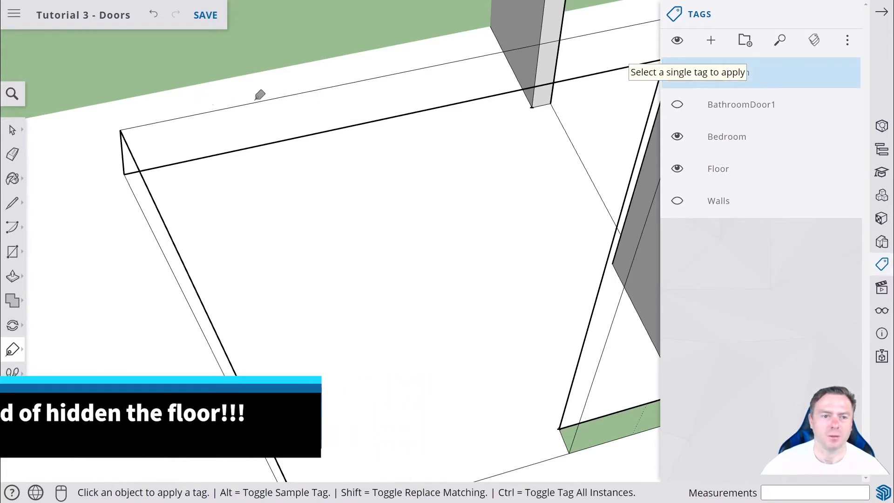
{"action": "left_click", "coordinate": [260, 108]}
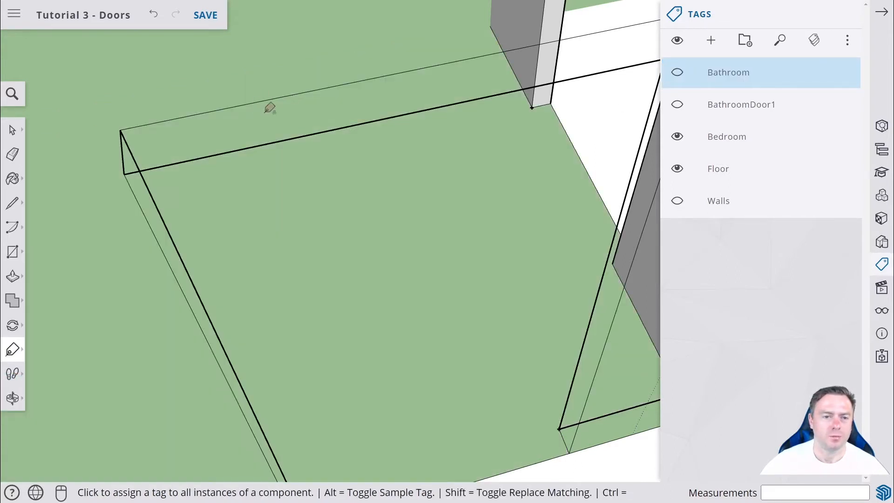
{"action": "key", "text": "ctrl+z"}
{"action": "left_click", "coordinate": [285, 92]}
{"action": "key", "text": "ctrl+z"}
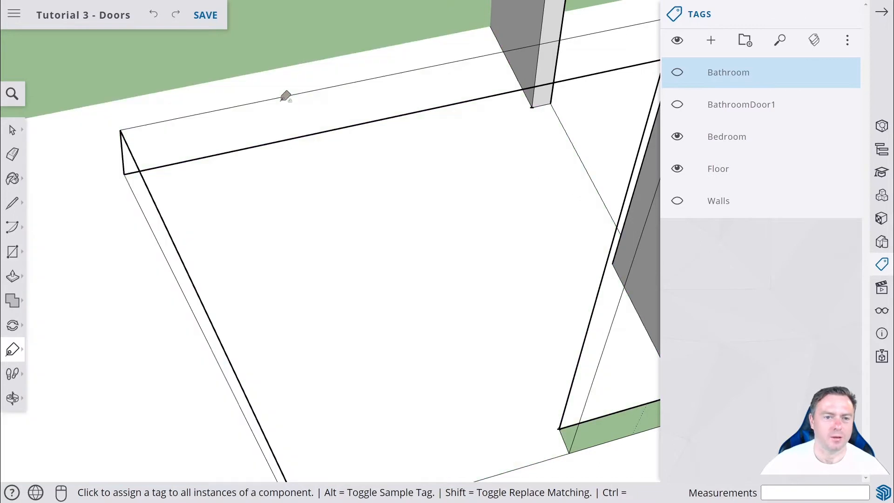
{"action": "left_click", "coordinate": [286, 93]}
{"action": "key", "text": "ctrl+z"}
{"action": "left_click", "coordinate": [311, 135]}
{"action": "key", "text": "ctrl+z"}
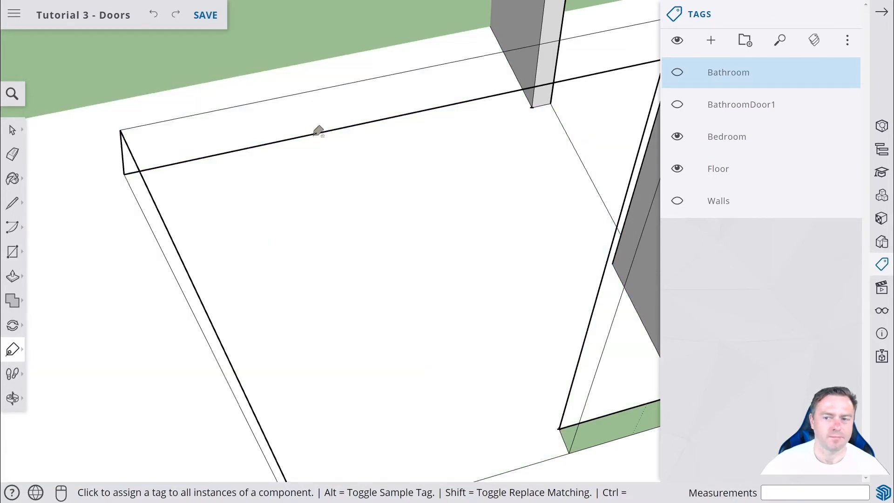
- Hide the Floor tag so only the Bedroom wall and the loose doorway edges are shown
{"action": "left_click", "coordinate": [678, 170]}
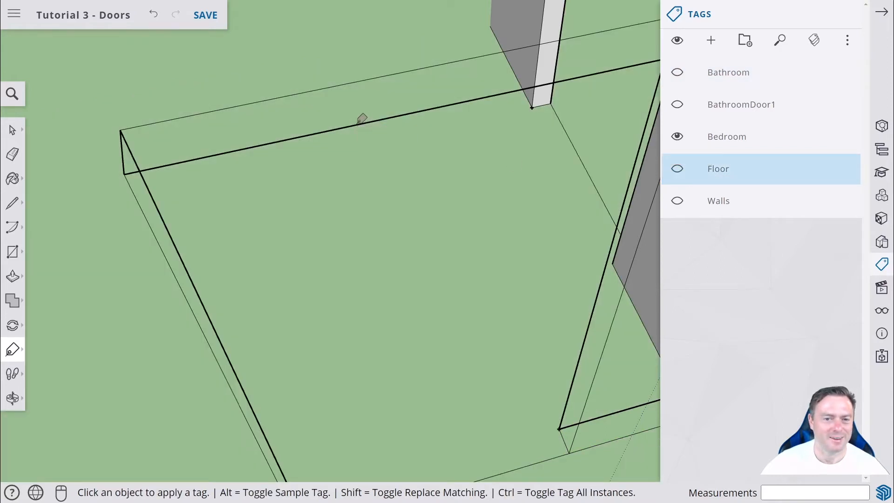
{"action": "key", "text": "ctrl+z"}
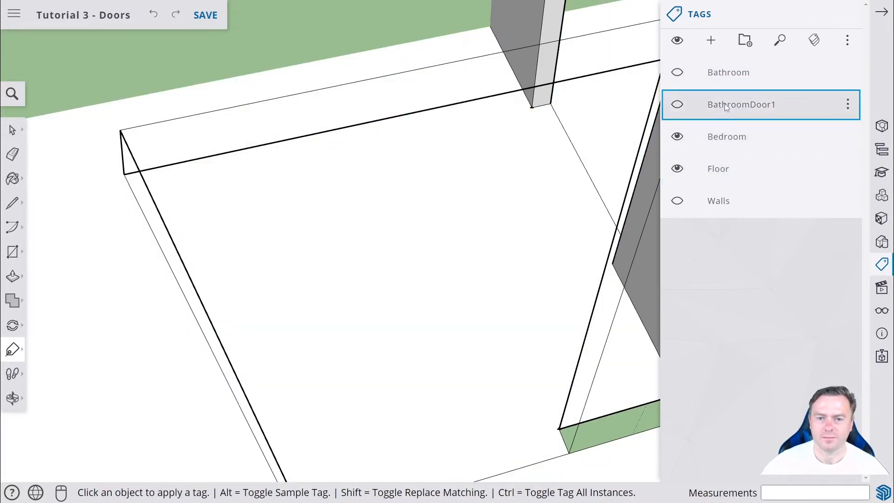
{"action": "left_click", "coordinate": [678, 168]}
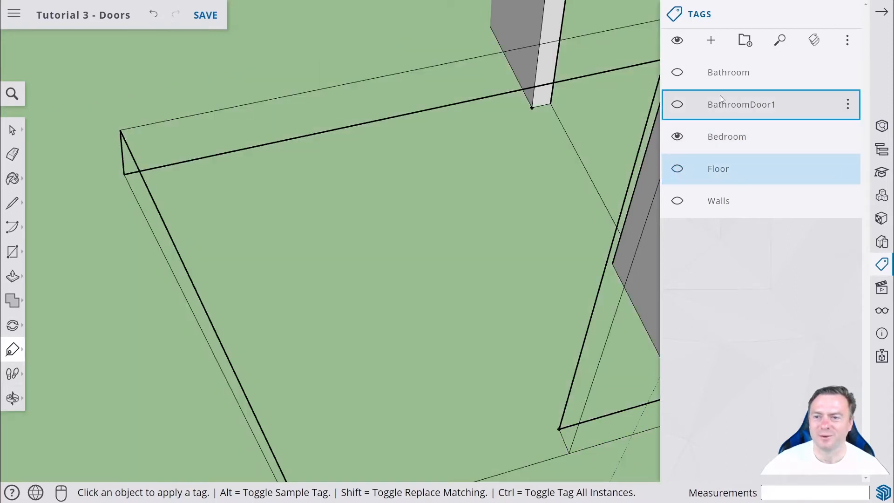
- Apply the Bathroom tag to the loose edges of the bathroom doorway
{"action": "left_click", "coordinate": [756, 103]}
{"action": "left_click", "coordinate": [734, 73]}
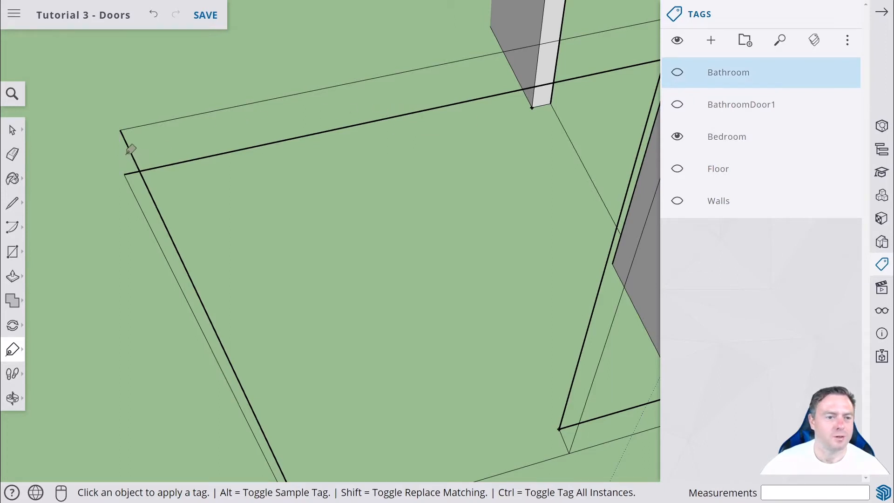
{"action": "left_click", "coordinate": [145, 123]}
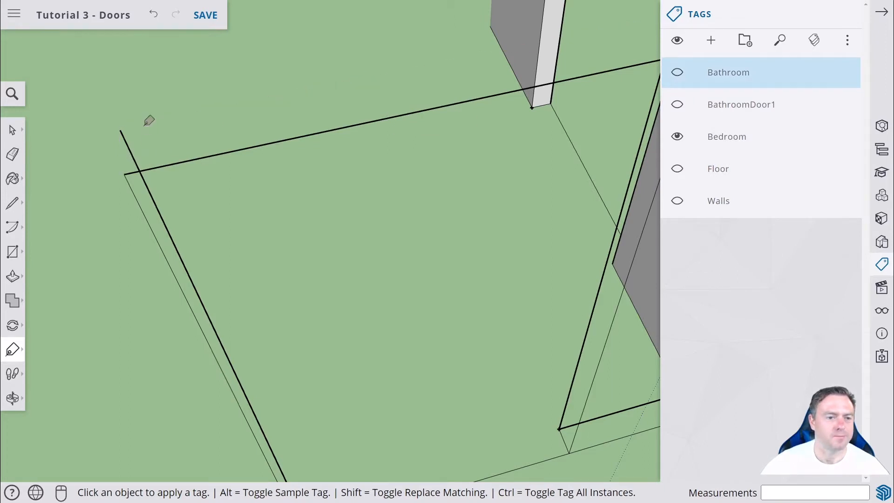
{"action": "left_click", "coordinate": [136, 156]}
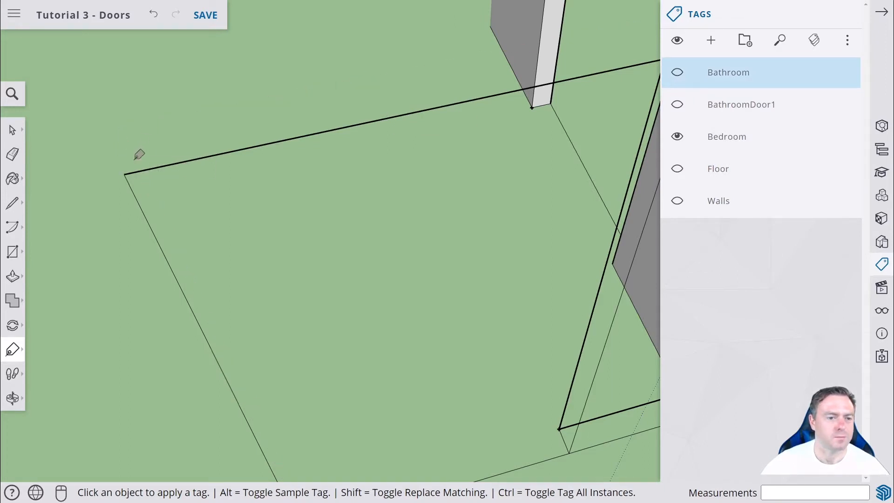
{"action": "left_click", "coordinate": [163, 165]}
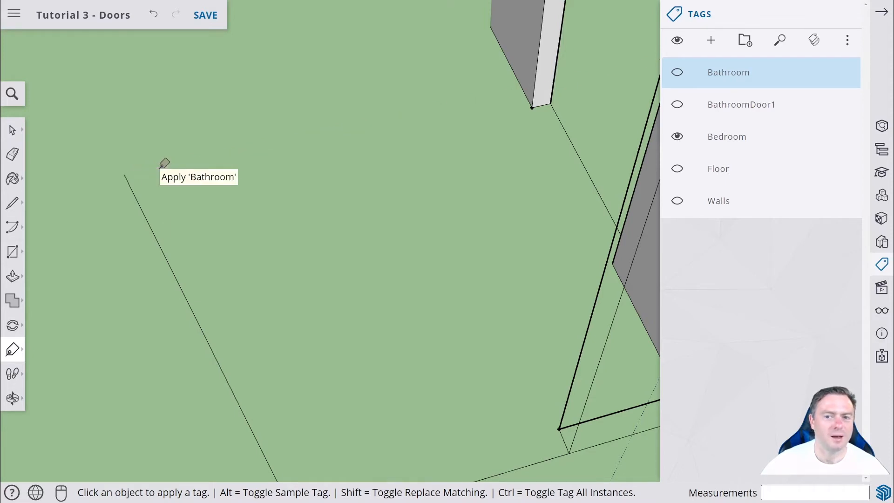
{"action": "left_click", "coordinate": [146, 217]}
{"action": "middle_click_drag", "start_coordinate": [373, 256], "coordinate": [294, 170]}
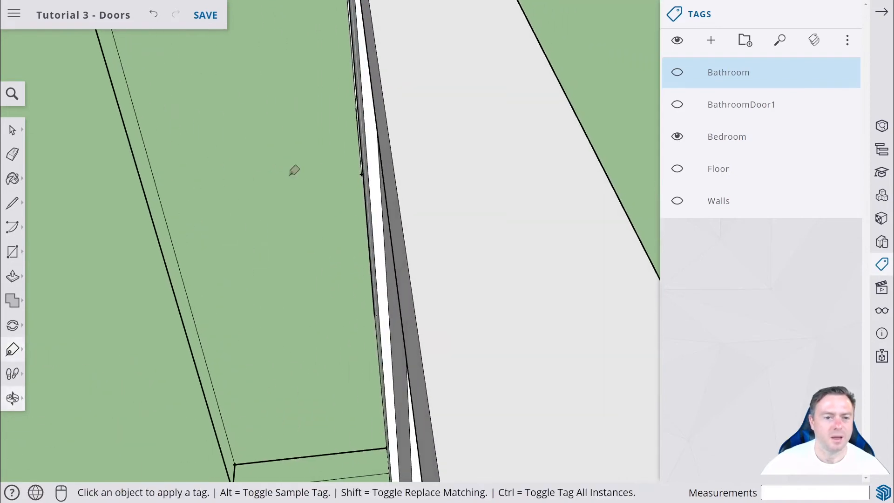
{"action": "left_click", "coordinate": [145, 195]}
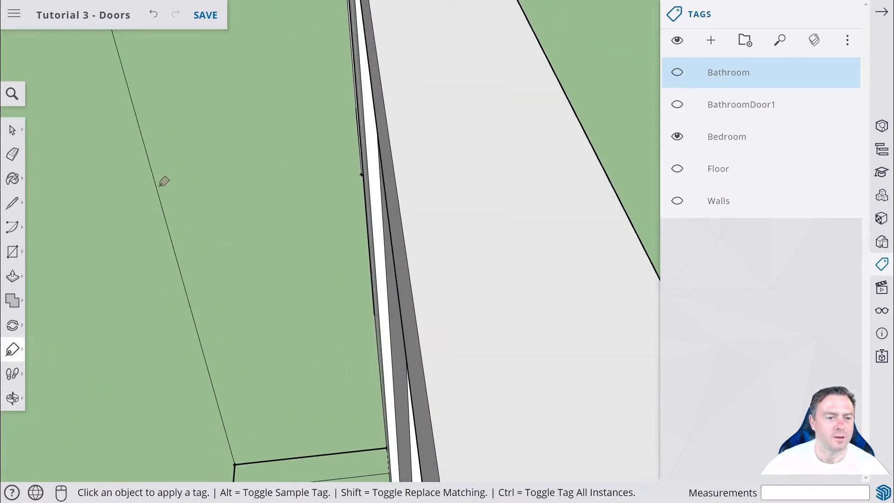
{"action": "left_click", "coordinate": [157, 183]}
- Orbit around the Bedroom wall and toggle the Bathroom tag's visibility to check the tagged doorway edges
{"action": "middle_click_drag", "start_coordinate": [164, 181], "coordinate": [213, 183]}
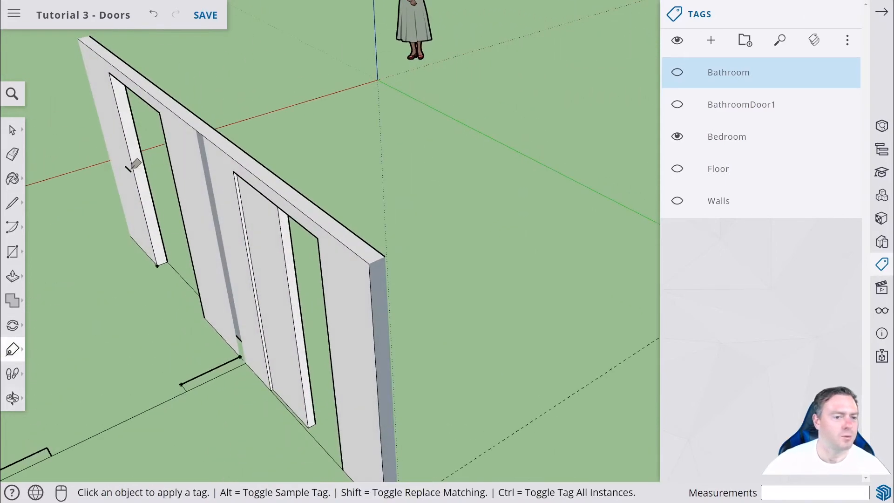
{"action": "middle_click_drag", "start_coordinate": [83, 211], "coordinate": [200, 196]}
{"action": "middle_click_drag", "start_coordinate": [152, 179], "coordinate": [279, 186]}
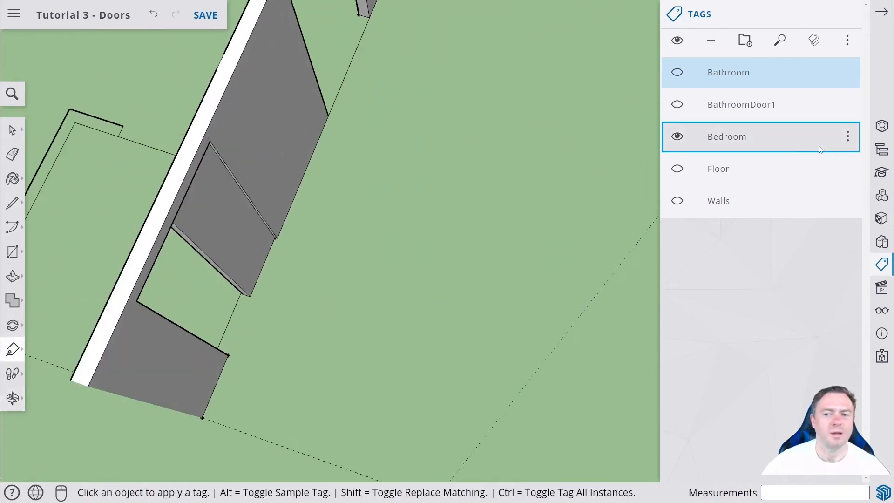
{"action": "left_click", "coordinate": [682, 81]}
{"action": "left_click", "coordinate": [682, 80]}
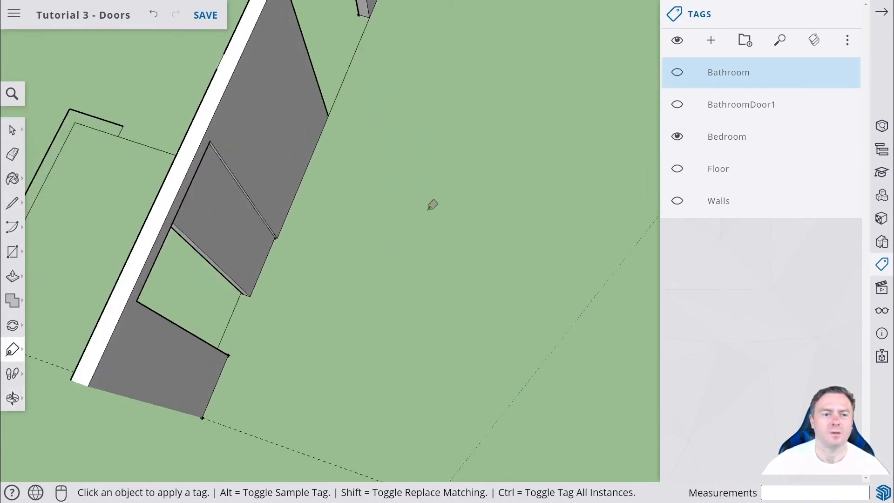
- Hide the Bedroom tag to expose the loose, untagged edges of the two doorways in the bedroom wall
{"action": "middle_click_drag", "start_coordinate": [362, 283], "coordinate": [319, 240]}
{"action": "scroll", "coordinate": [323, 140], "scroll_direction": "down", "scroll_amount": 5}
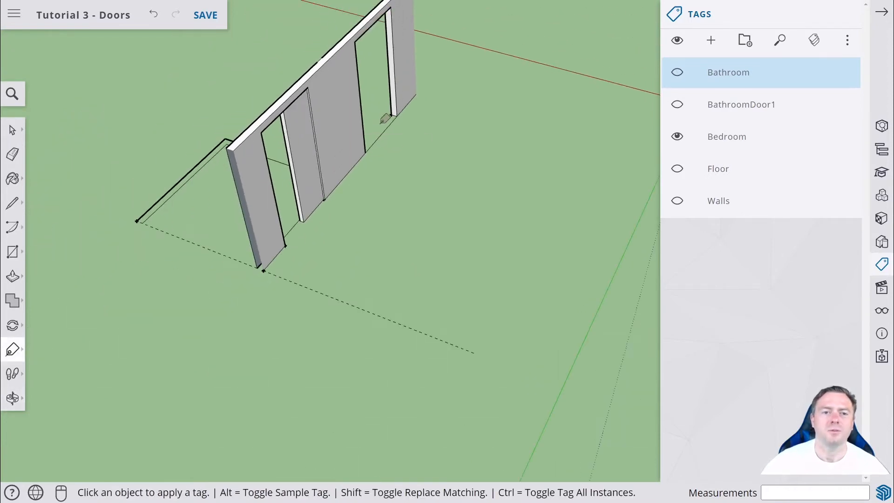
{"action": "scroll", "coordinate": [394, 100], "scroll_direction": "up", "scroll_amount": 3}
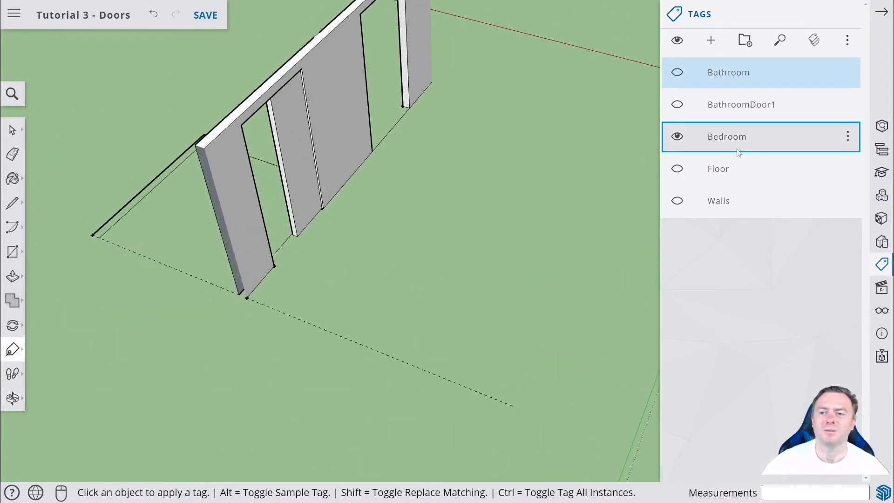
{"action": "left_click", "coordinate": [683, 146]}
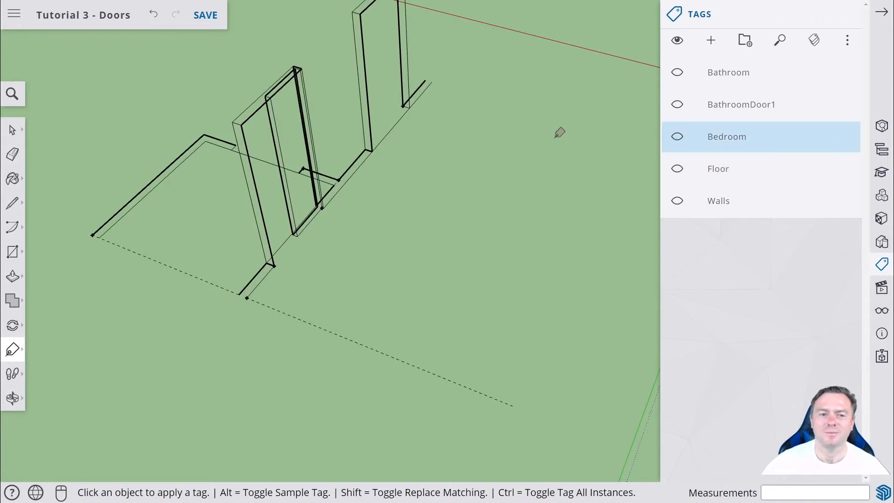
{"action": "middle_click_drag", "start_coordinate": [515, 126], "coordinate": [279, 98]}
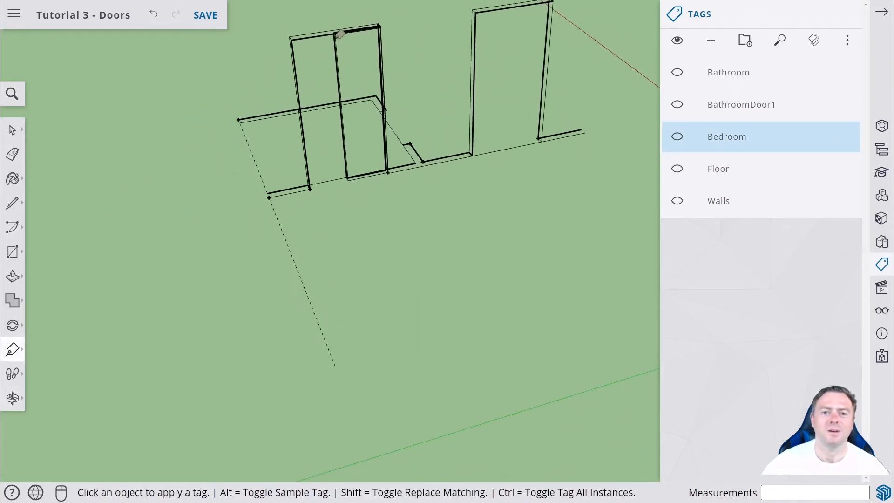
{"action": "scroll", "coordinate": [343, 24], "scroll_direction": "up", "scroll_amount": 4}
{"action": "middle_click_drag", "start_coordinate": [379, 69], "coordinate": [408, 231], "text": "shift"}
{"action": "scroll", "coordinate": [373, 212], "scroll_direction": "up", "scroll_amount": 3}
{"action": "scroll", "coordinate": [365, 256], "scroll_direction": "down", "scroll_amount": 3}
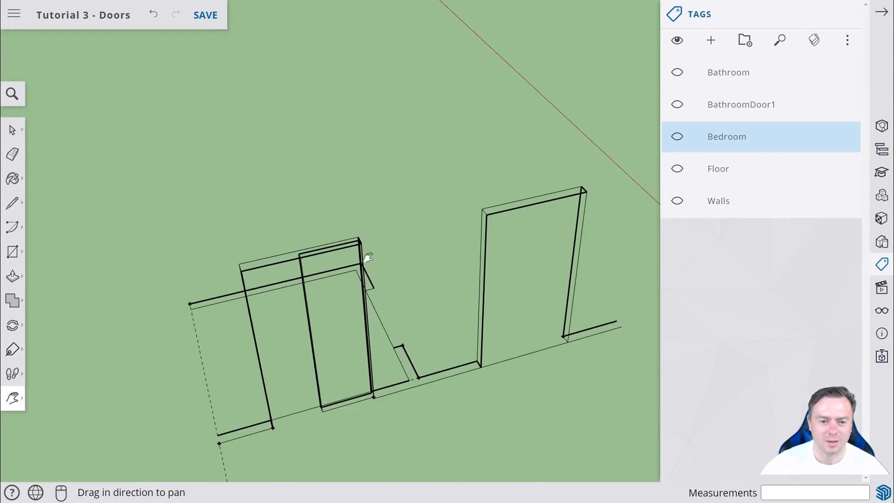
{"action": "middle_click_drag", "start_coordinate": [297, 215], "coordinate": [485, 211]}
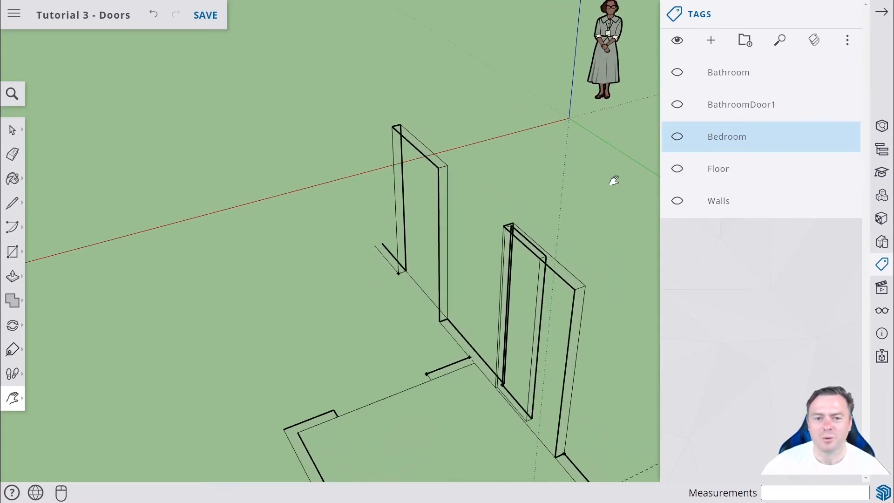
- Apply the Bedroom tag to the loose edges of the open doorway without a sliding door in the bedroom wall
{"action": "left_click", "coordinate": [742, 140]}
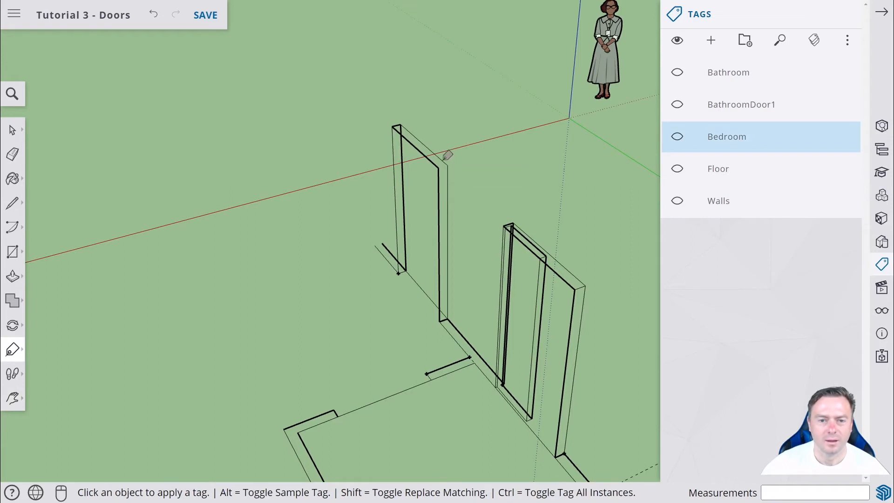
{"action": "scroll", "coordinate": [448, 160], "scroll_direction": "up", "scroll_amount": 2}
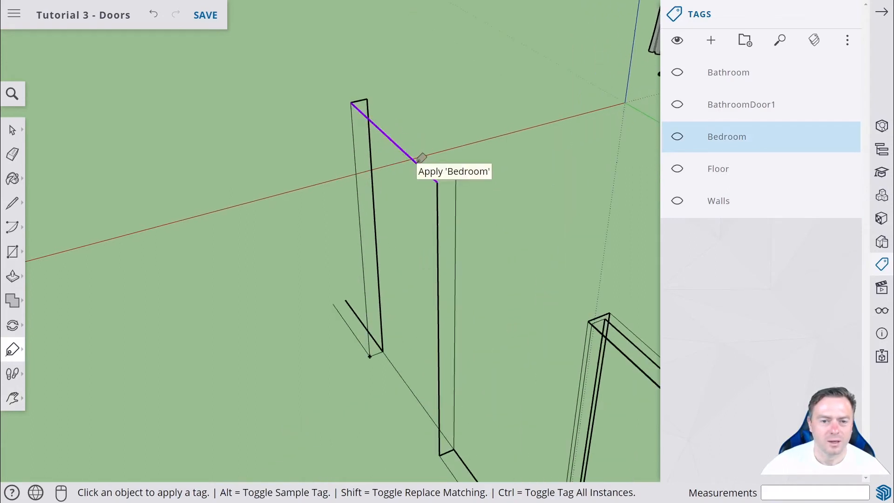
{"action": "left_click", "coordinate": [418, 159]}
{"action": "left_click", "coordinate": [440, 201]}
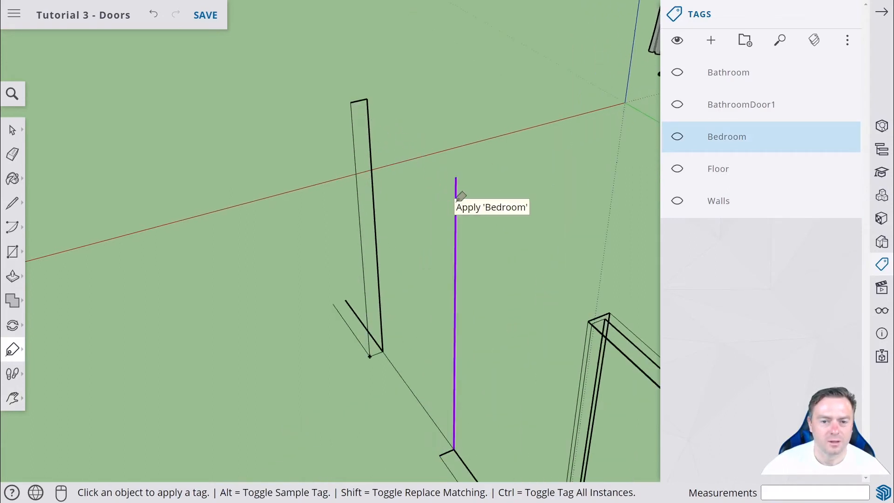
{"action": "left_click", "coordinate": [454, 191]}
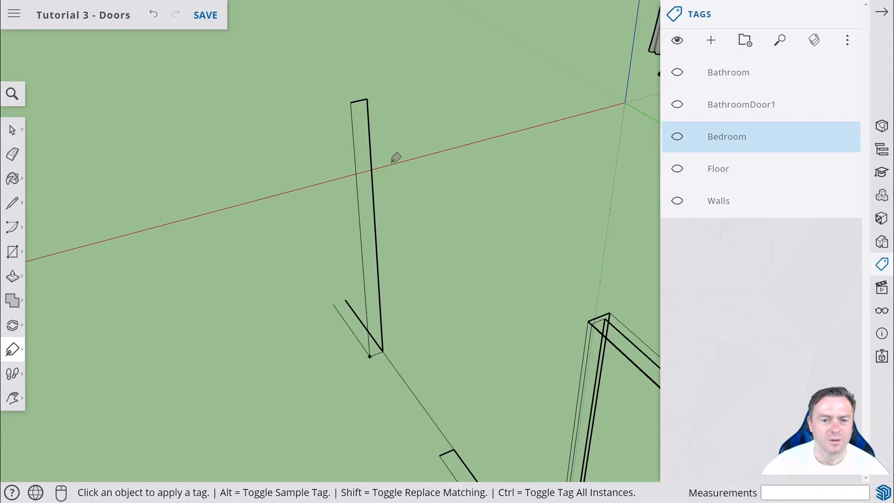
{"action": "left_click", "coordinate": [372, 131]}
{"action": "left_click", "coordinate": [364, 99]}
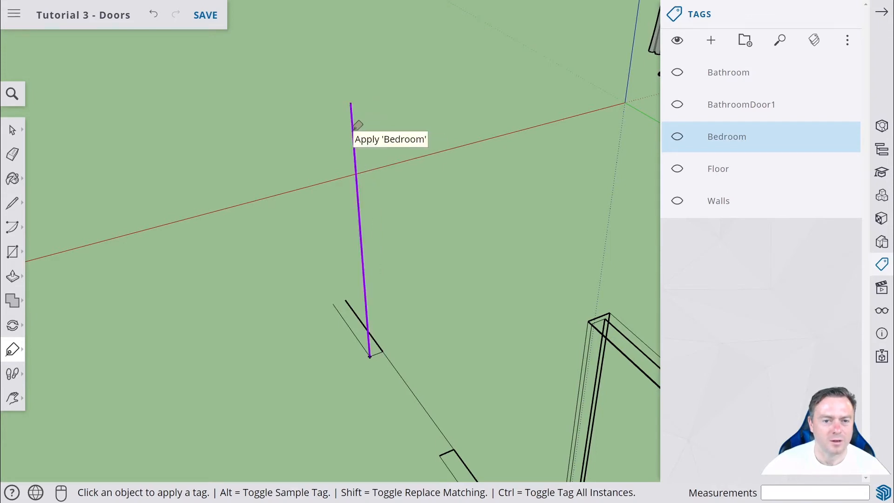
{"action": "left_click", "coordinate": [354, 129]}
- Apply the Bedroom tag to the loose upright and top edges of the half-open sliding door and its doorway
{"action": "middle_click_drag", "start_coordinate": [587, 273], "coordinate": [108, 243]}
{"action": "middle_click_drag", "start_coordinate": [46, 214], "coordinate": [88, 256]}
{"action": "scroll", "coordinate": [140, 298], "scroll_direction": "up", "scroll_amount": 2}
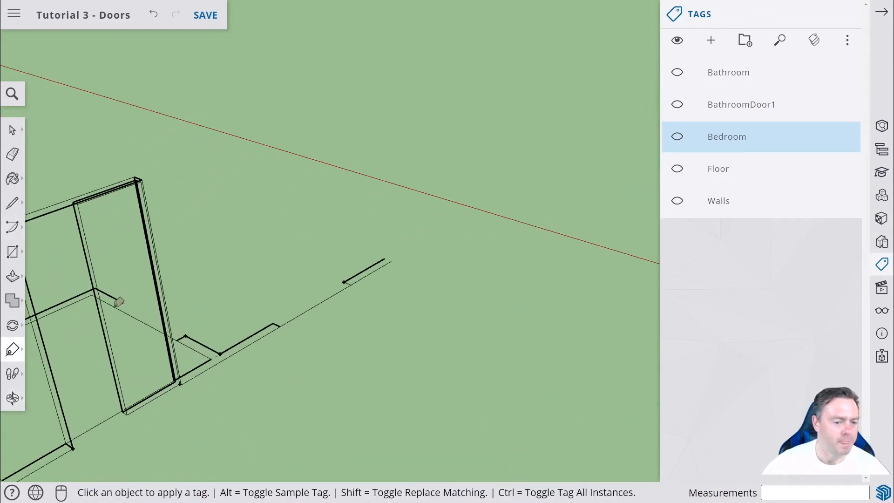
{"action": "middle_click_drag", "start_coordinate": [198, 357], "coordinate": [365, 405], "text": "shift"}
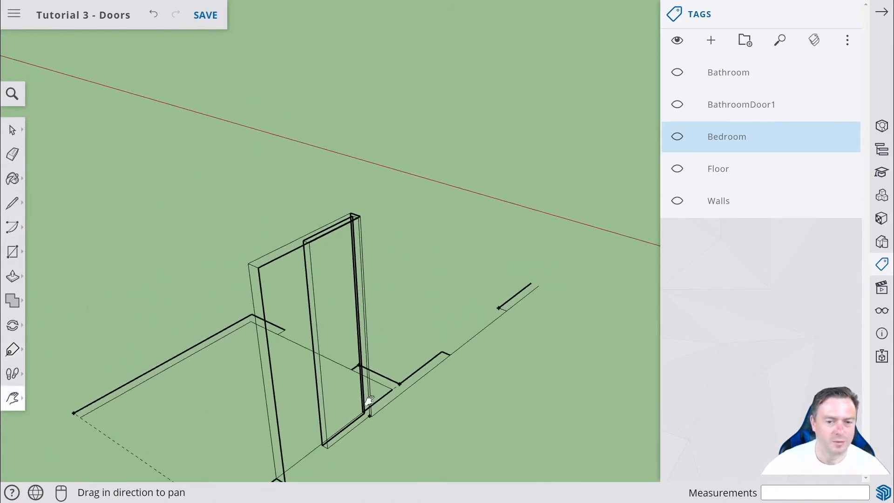
{"action": "middle_click_drag", "start_coordinate": [325, 365], "coordinate": [325, 303]}
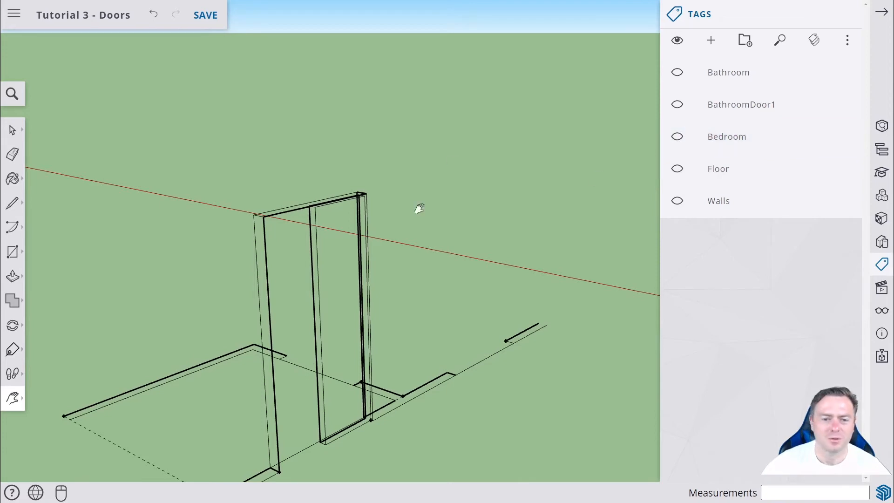
{"action": "left_click", "coordinate": [763, 138]}
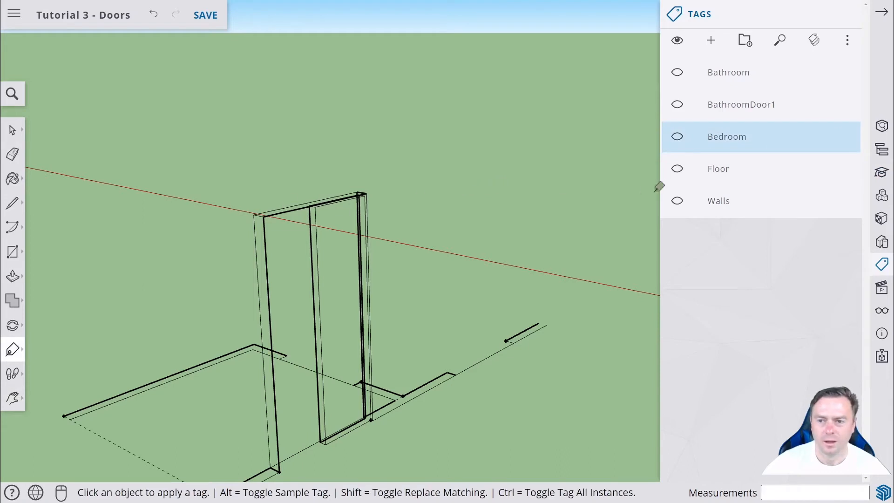
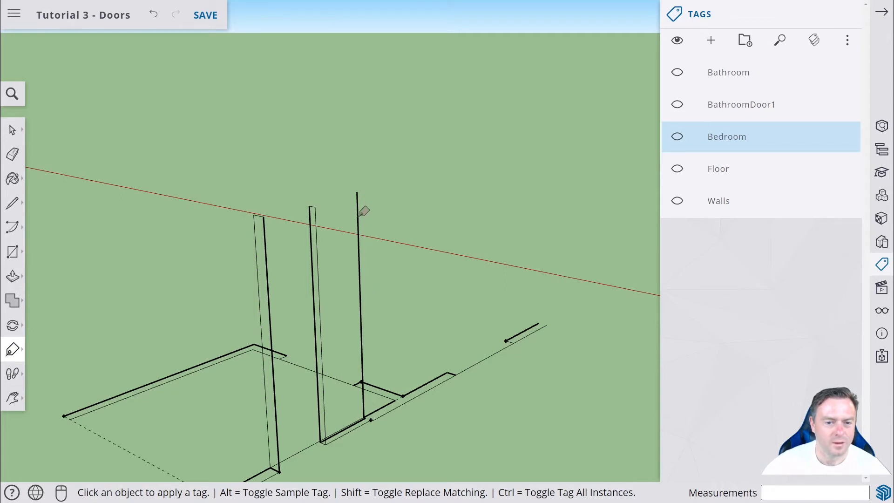
{"action": "left_click", "coordinate": [359, 214]}
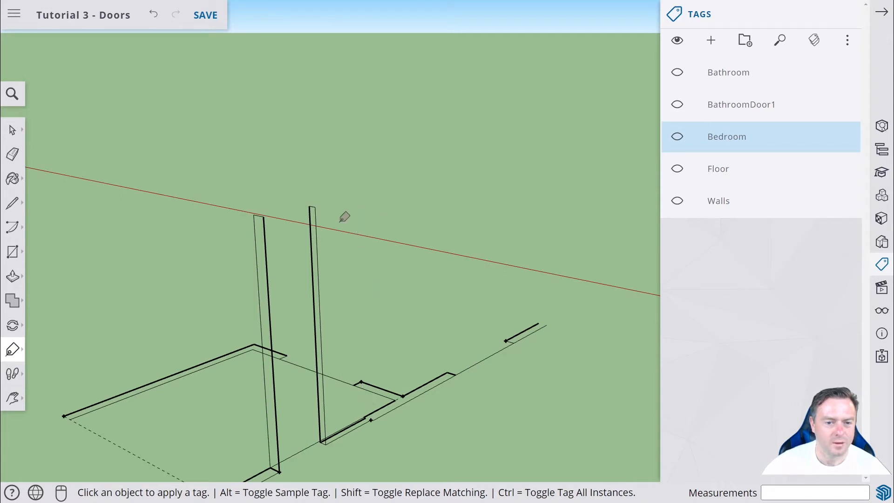
{"action": "left_click", "coordinate": [314, 234]}
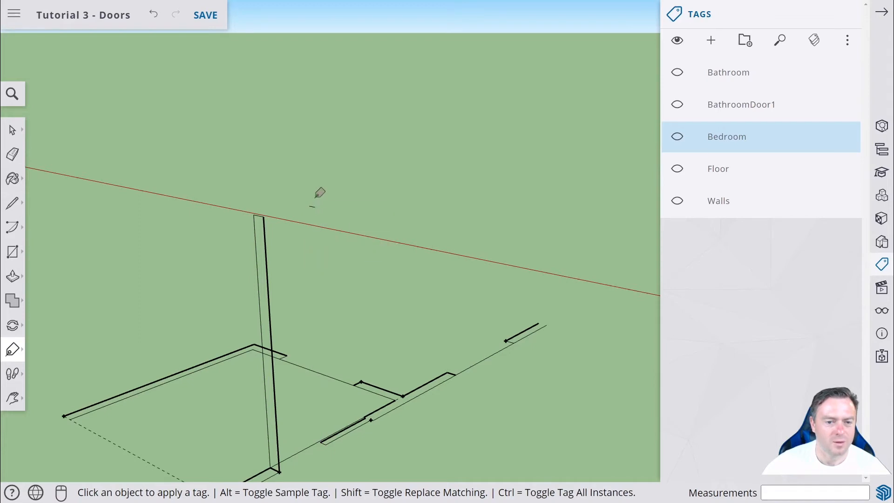
{"action": "left_click", "coordinate": [265, 247]}
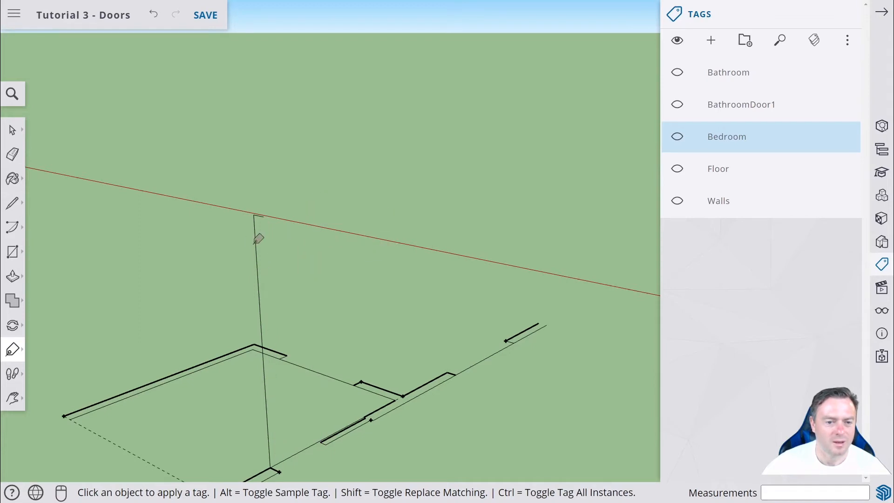
{"action": "left_click", "coordinate": [257, 241]}
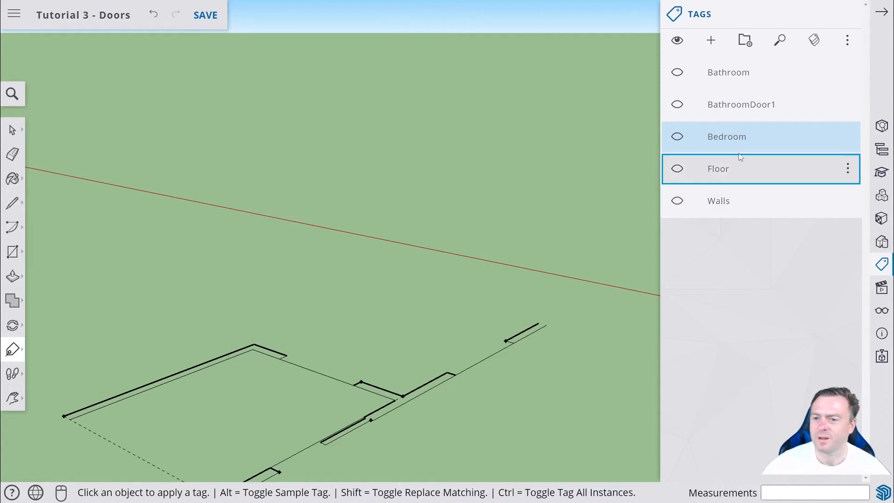
- Show the Bathroom, BathroomDoor1, Bedroom, Walls and Floor tags again
{"action": "left_click", "coordinate": [681, 80]}
{"action": "left_click", "coordinate": [677, 105]}
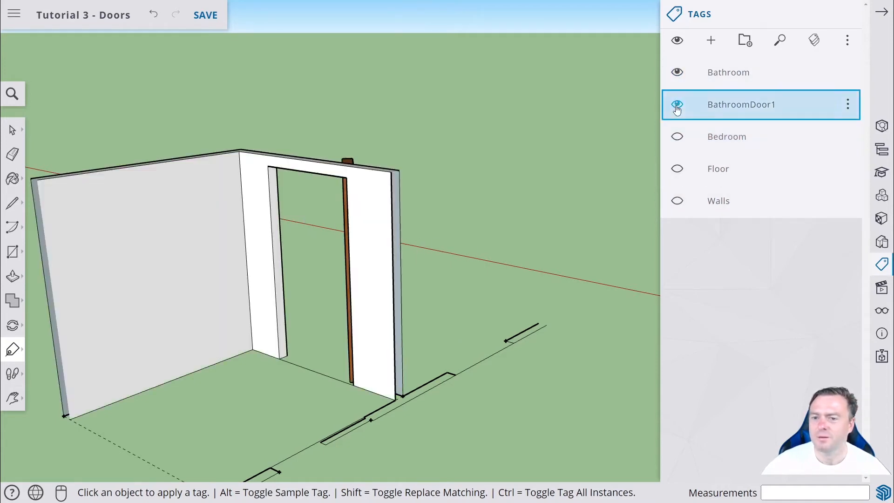
{"action": "left_click", "coordinate": [677, 136]}
{"action": "left_click", "coordinate": [678, 201]}
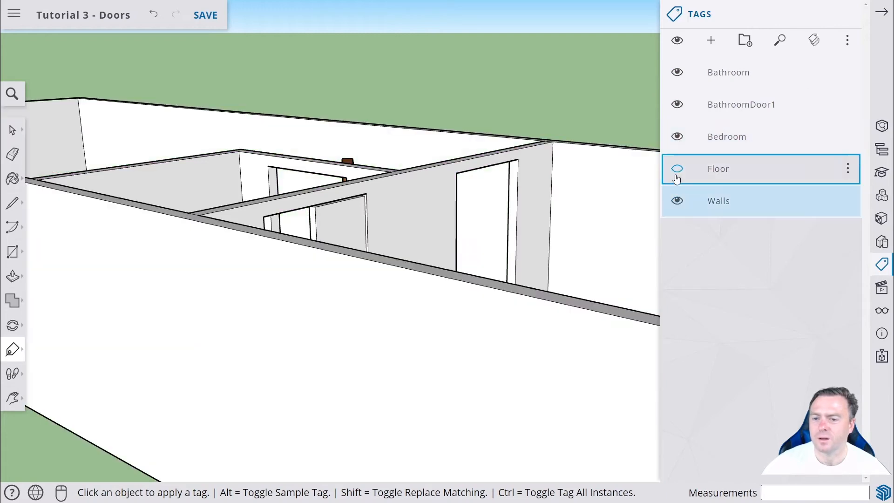
{"action": "left_click", "coordinate": [677, 168]}
- Toggle the Bedroom tag's visibility to check that its wall and doorway edges hide together, leaving the tag shown
{"action": "middle_click_drag", "start_coordinate": [500, 73], "coordinate": [215, 185]}
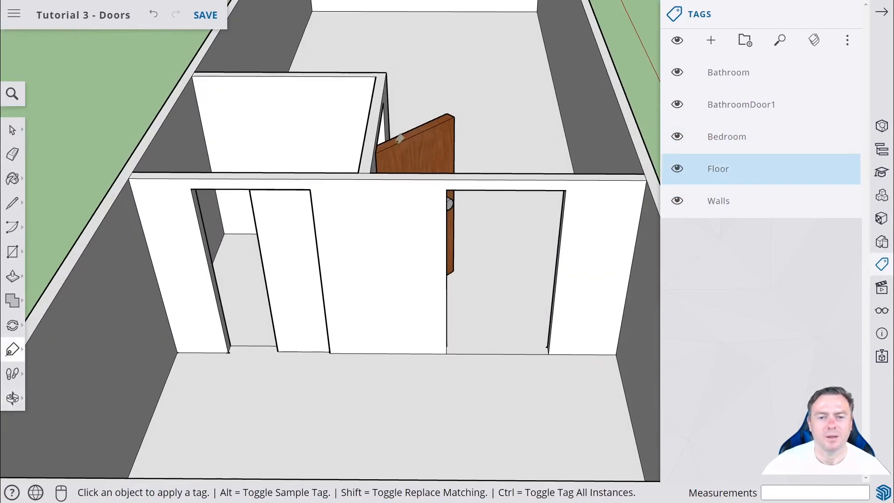
{"action": "middle_click_drag", "start_coordinate": [512, 100], "coordinate": [510, 98]}
{"action": "left_click", "coordinate": [678, 145]}
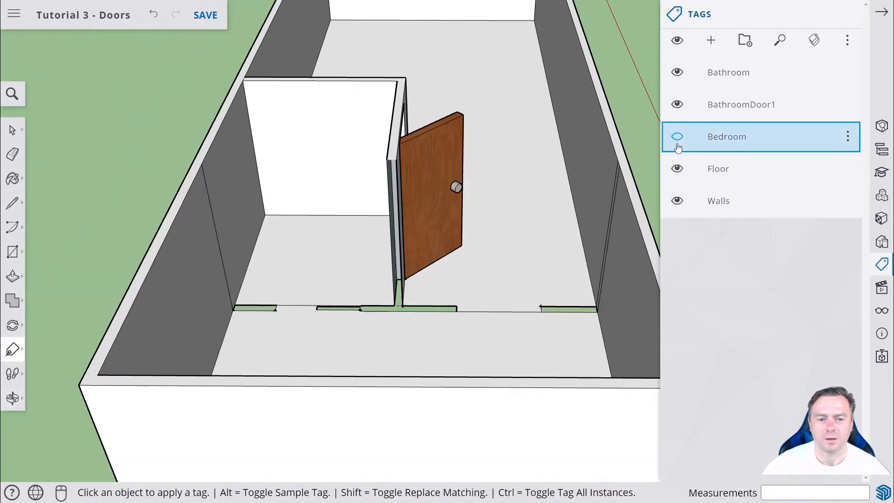
{"action": "left_click", "coordinate": [677, 145]}
{"action": "left_click", "coordinate": [677, 145]}
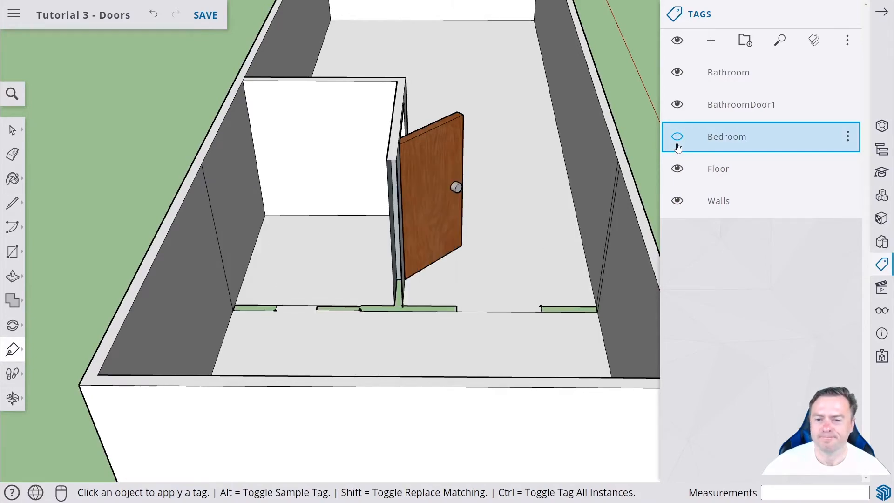
{"action": "left_click", "coordinate": [678, 147]}
{"action": "middle_click_drag", "start_coordinate": [647, 63], "coordinate": [32, 69]}
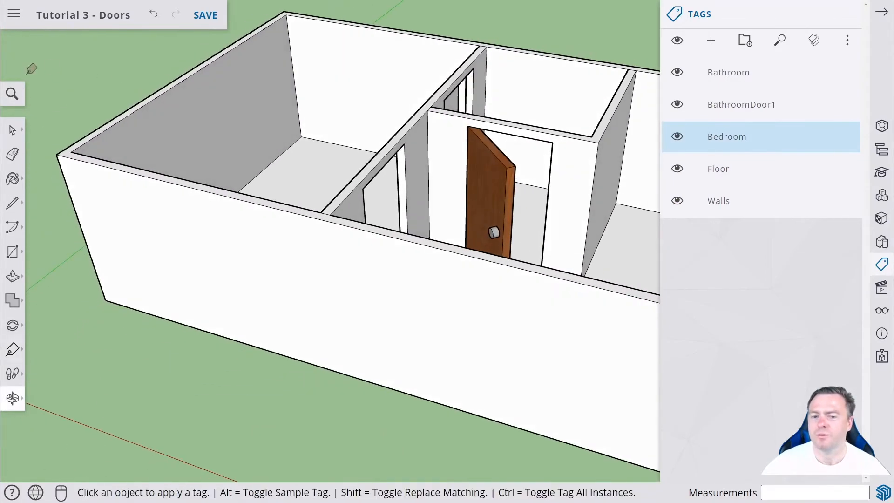
- Place a guide point 2000 mm along the base edge of the large room's long exterior wall, measured from its outer corner
{"action": "scroll", "coordinate": [281, 138], "scroll_direction": "down", "scroll_amount": 8}
{"action": "scroll", "coordinate": [595, 282], "scroll_direction": "up", "scroll_amount": 2}
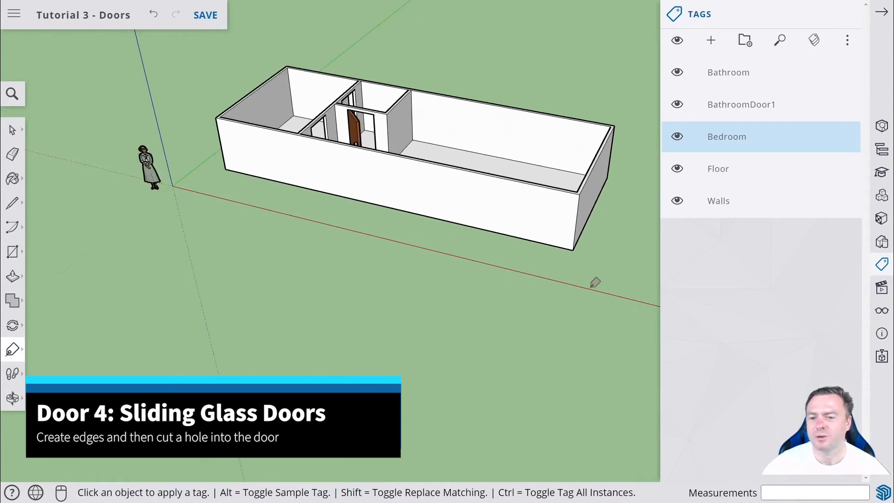
{"action": "scroll", "coordinate": [491, 213], "scroll_direction": "up", "scroll_amount": 3}
{"action": "scroll", "coordinate": [407, 148], "scroll_direction": "up", "scroll_amount": 2}
{"action": "middle_click_drag", "start_coordinate": [401, 191], "coordinate": [450, 123]}
{"action": "scroll", "coordinate": [470, 134], "scroll_direction": "up", "scroll_amount": 2}
{"action": "middle_click_drag", "start_coordinate": [482, 153], "coordinate": [483, 152], "text": "shift"}
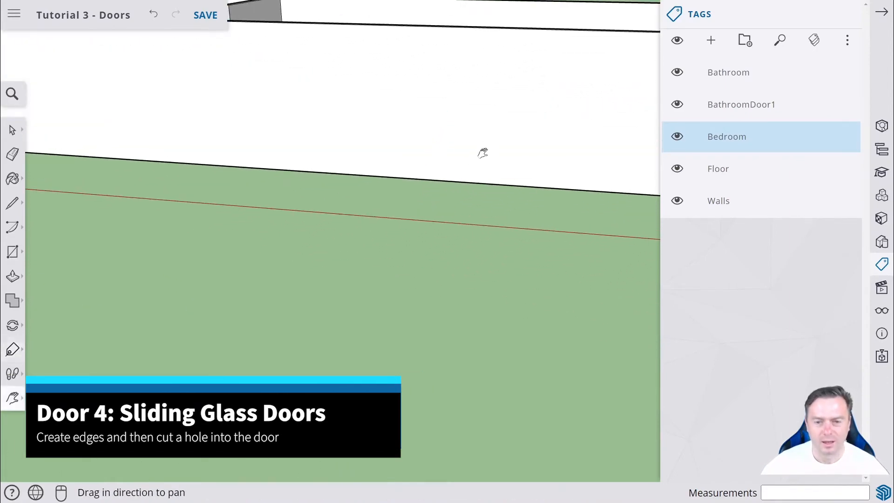
{"action": "middle_click_drag", "start_coordinate": [495, 108], "coordinate": [395, 292], "text": "shift"}
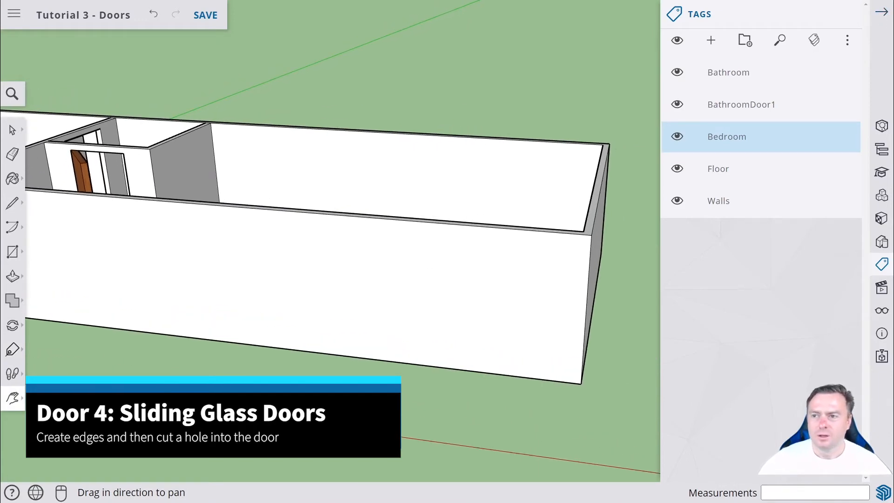
{"action": "left_click", "coordinate": [882, 14]}
{"action": "middle_click_drag", "start_coordinate": [149, 315], "coordinate": [195, 293]}
{"action": "left_click", "coordinate": [19, 354]}
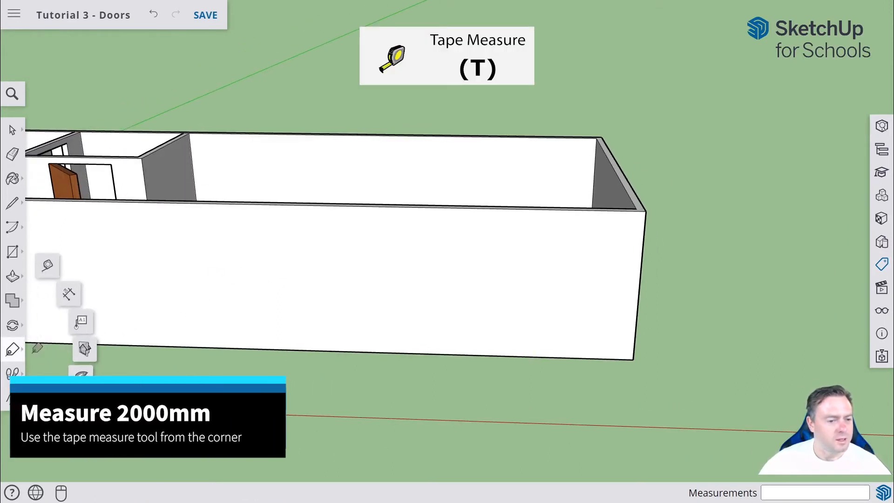
{"action": "left_click", "coordinate": [49, 273]}
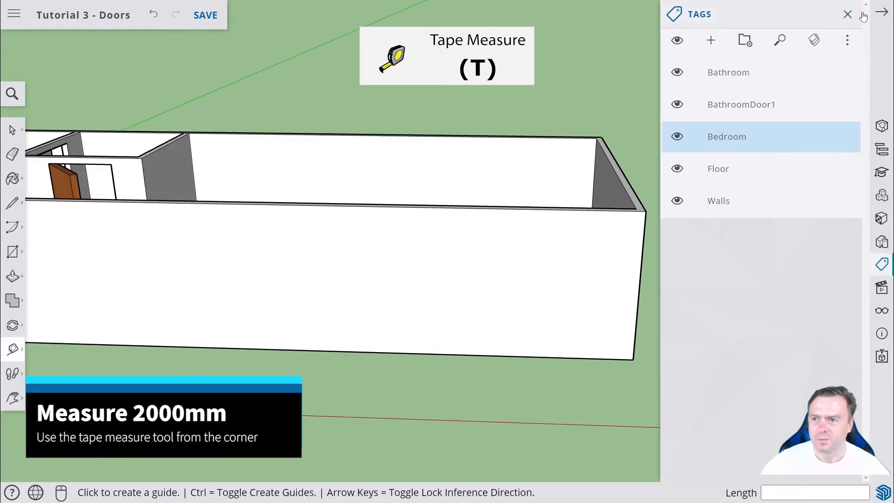
{"action": "left_click", "coordinate": [633, 357]}
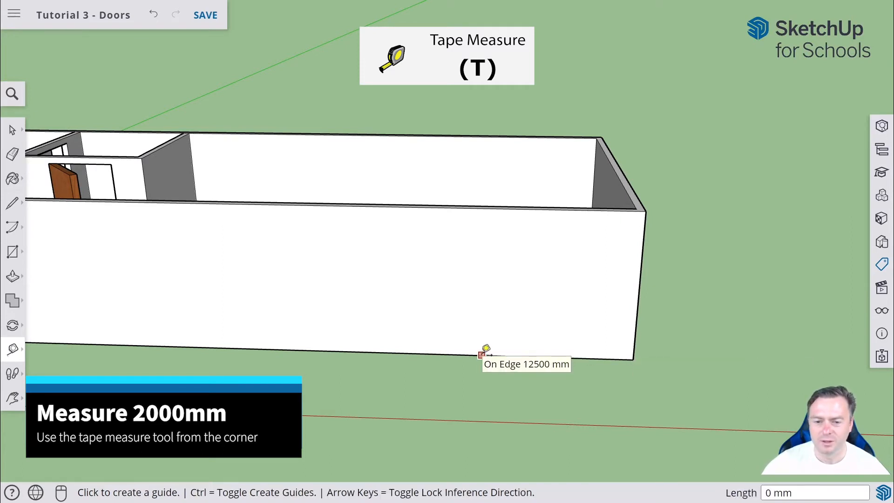
{"action": "type", "text": "2000"}
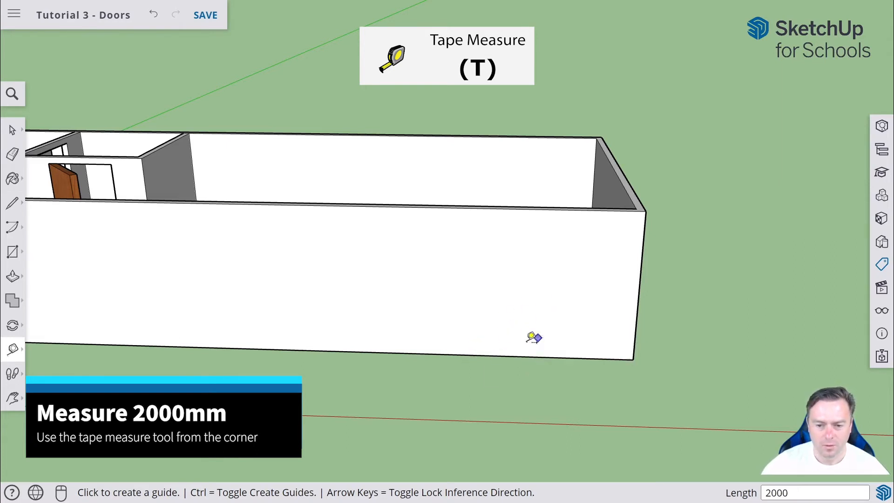
{"action": "scroll", "coordinate": [459, 334], "scroll_direction": "up", "scroll_amount": 3}
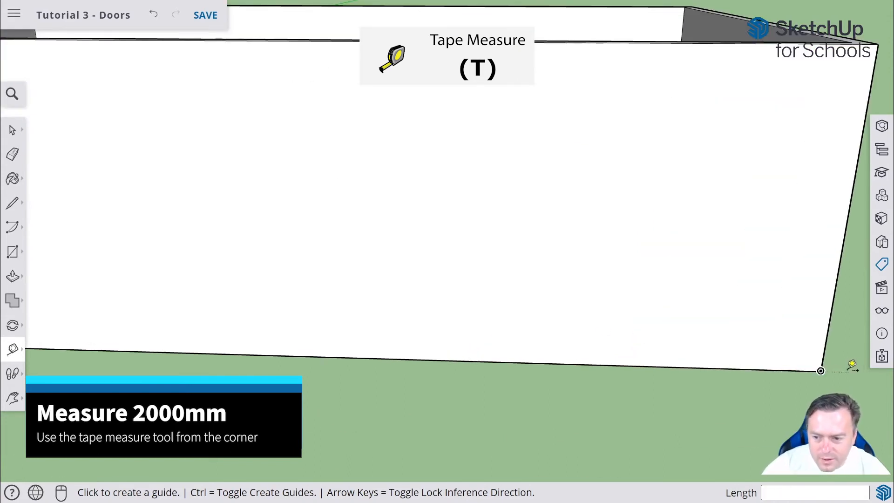
{"action": "left_click", "coordinate": [821, 370]}
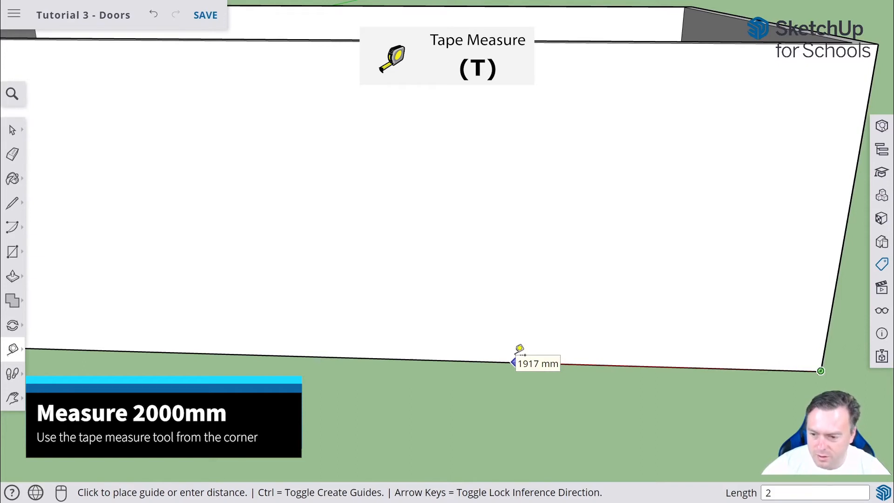
{"action": "key", "text": "Return"}
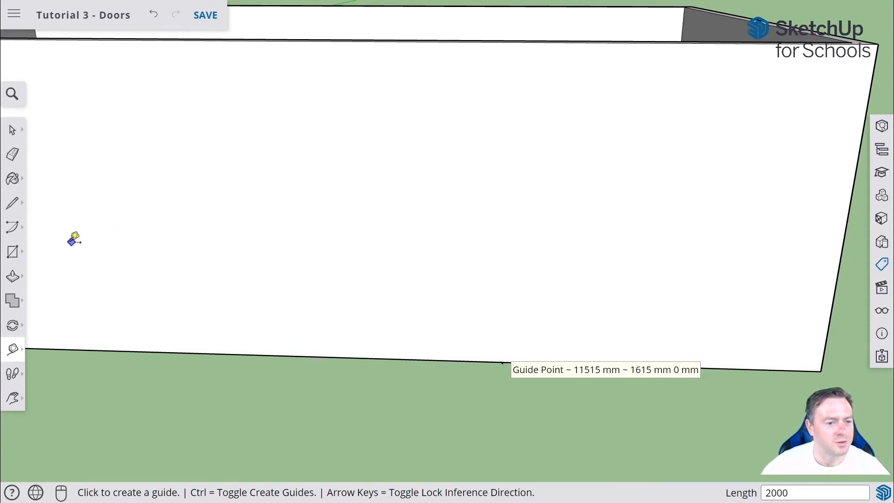
- Draw a rectangle 1900 mm high and 1000 mm wide on the exterior wall, starting from the guide point
{"action": "left_click", "coordinate": [13, 257]}
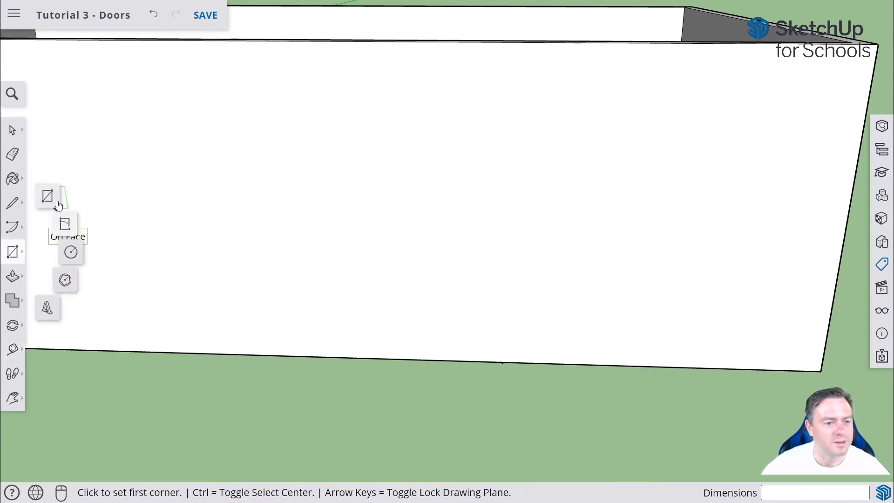
{"action": "left_click", "coordinate": [501, 361]}
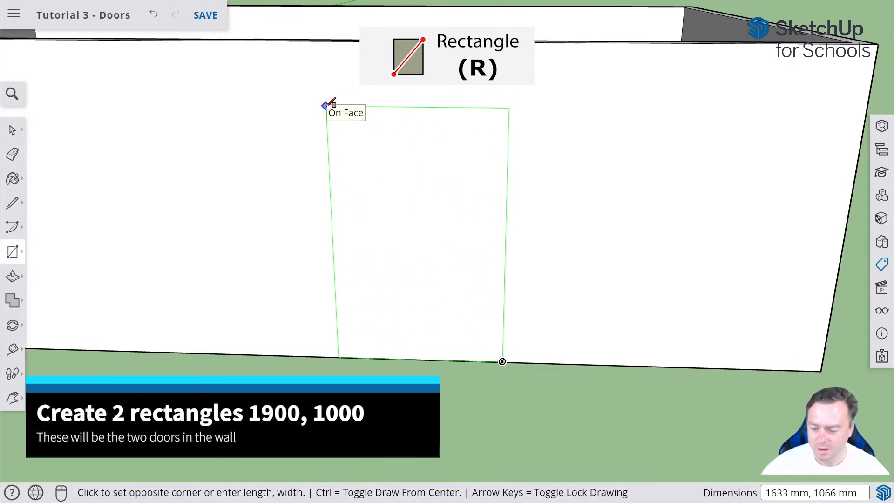
{"action": "type", "text": "1900"}
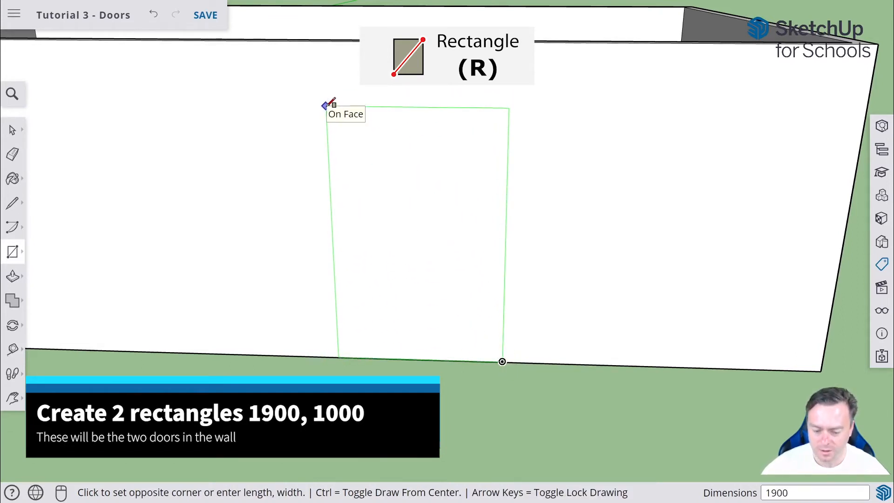
{"action": "type", "text": ",100"}
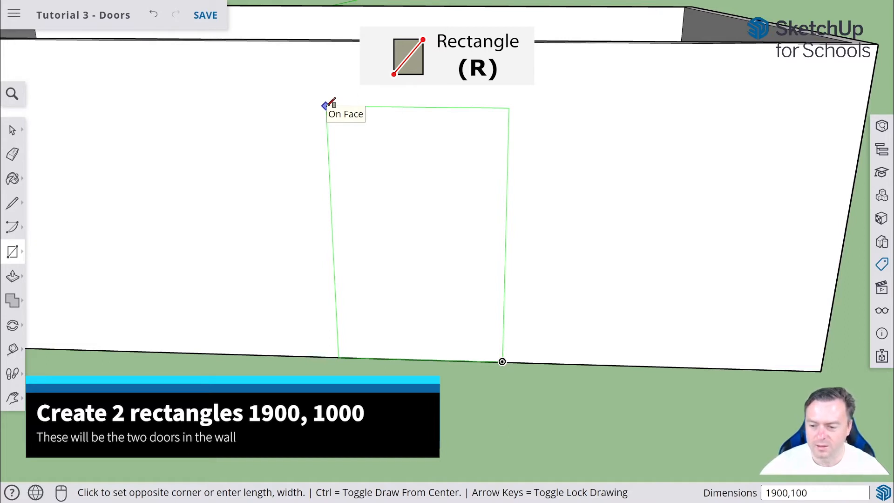
{"action": "type", "text": "0"}
{"action": "key", "text": "Return"}
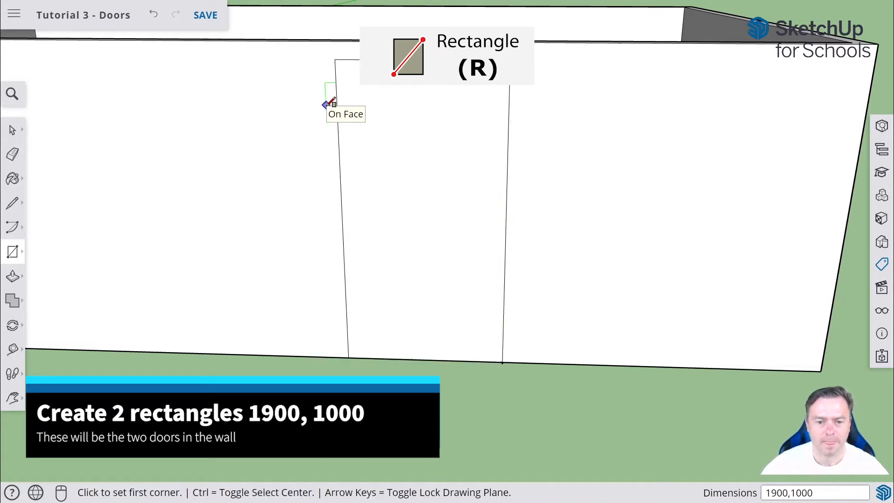
- Draw a second 1900 by 1000 mm rectangle on the wall, adjoining the first one on the side away from the corner
{"action": "left_click", "coordinate": [348, 357]}
{"action": "type", "text": "1900,10"}
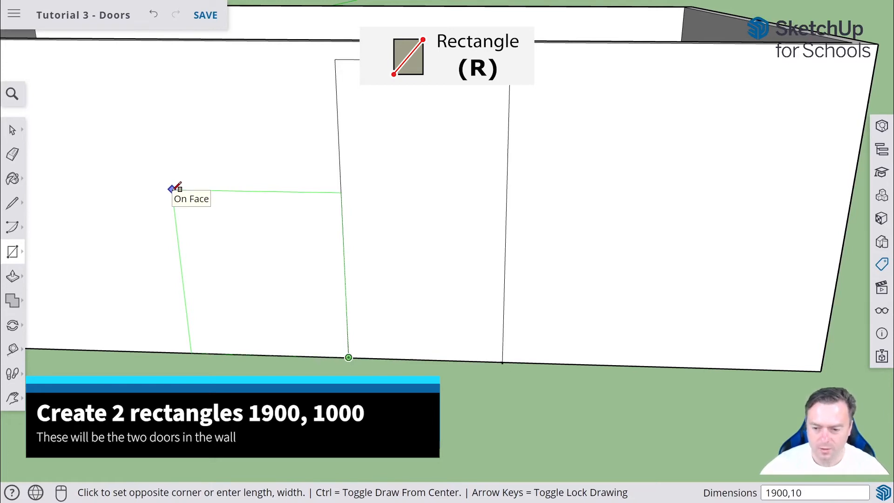
{"action": "type", "text": "00"}
{"action": "key", "text": "Return"}
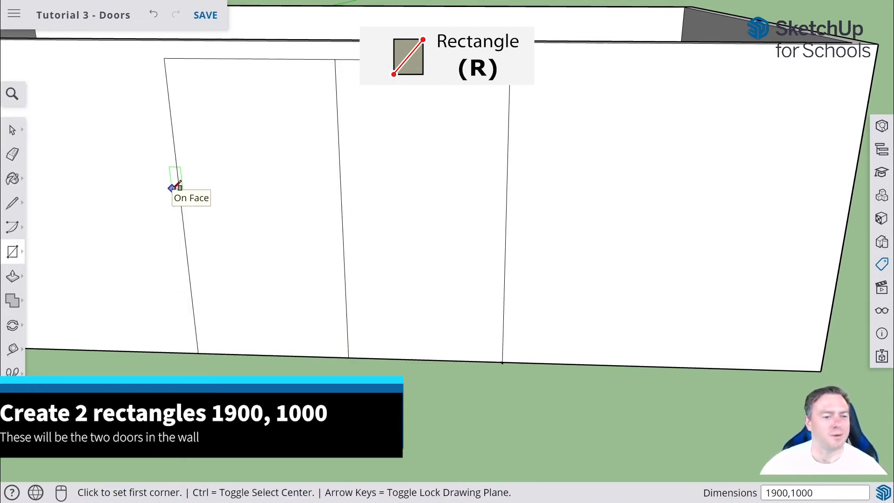
{"action": "left_click", "coordinate": [10, 285]}
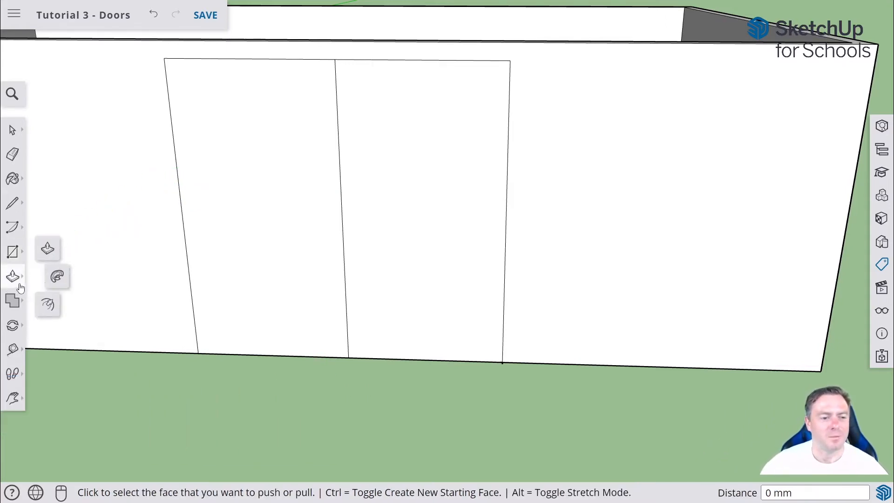
{"action": "left_click", "coordinate": [50, 302]}
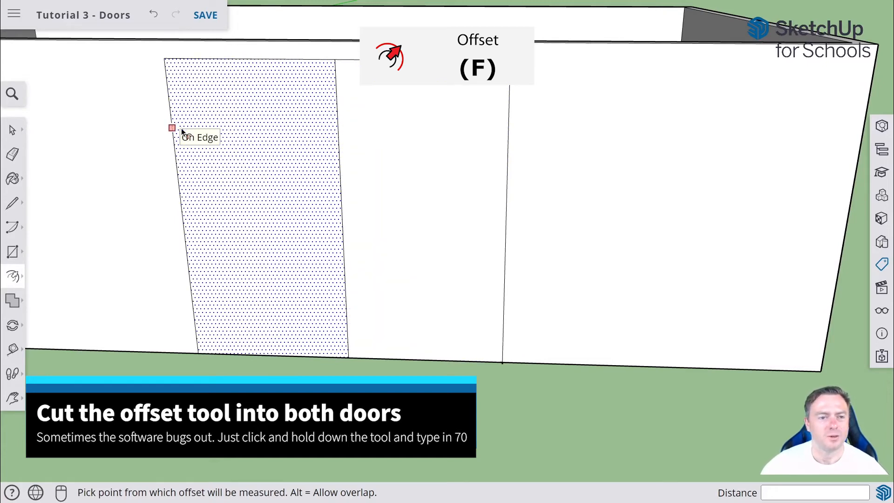
{"action": "left_click", "coordinate": [222, 117]}
{"action": "left_click", "coordinate": [225, 117]}
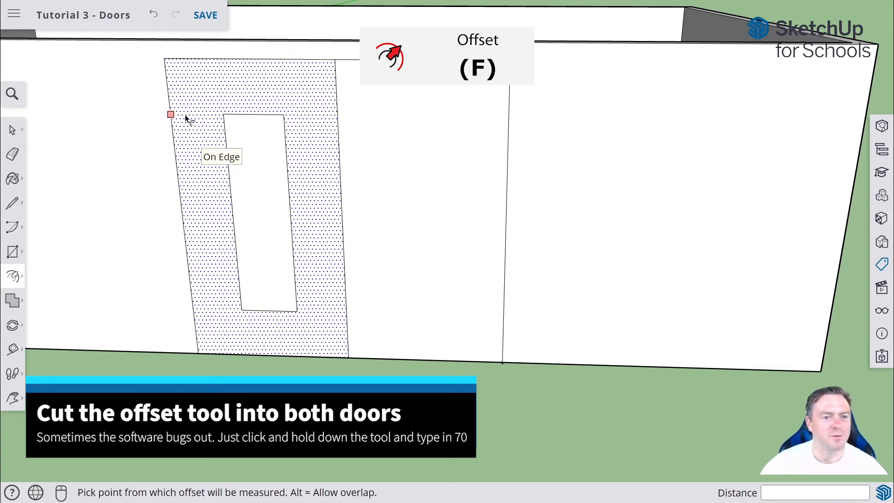
{"action": "key", "text": "Return"}
{"action": "key", "text": "ctrl+z"}
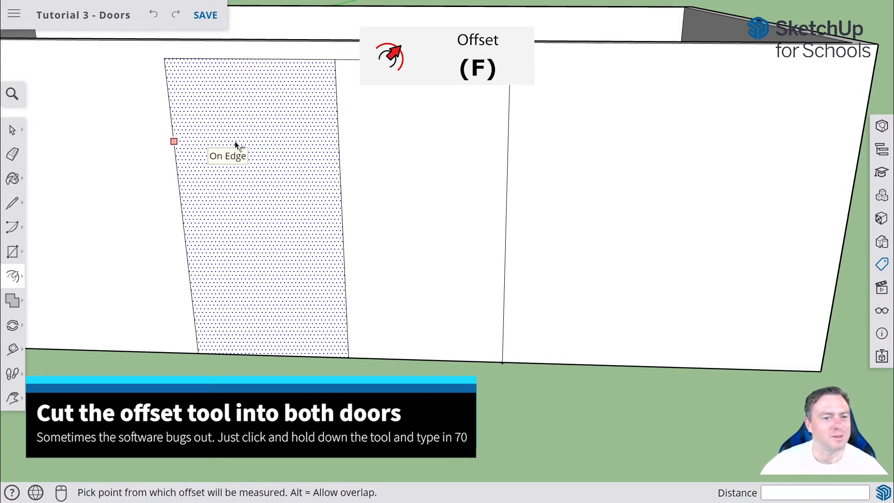
{"action": "left_click", "coordinate": [245, 175]}
{"action": "left_click", "coordinate": [245, 176]}
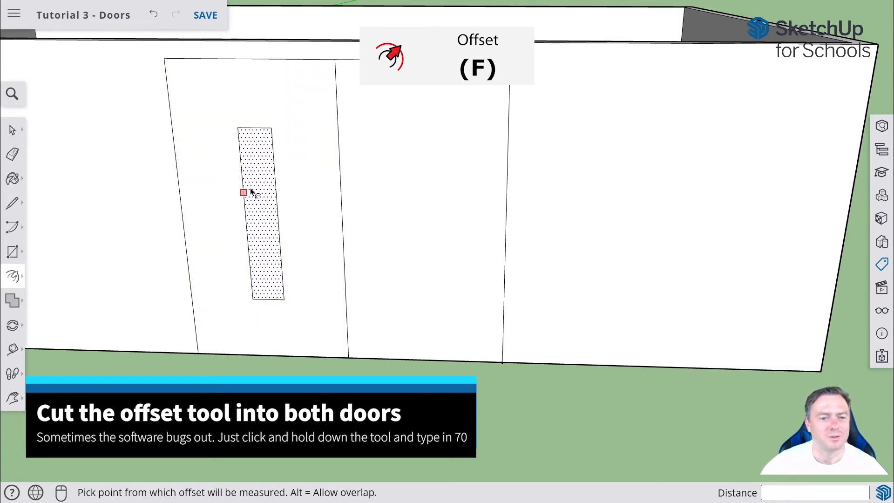
{"action": "key", "text": "ctrl+z"}
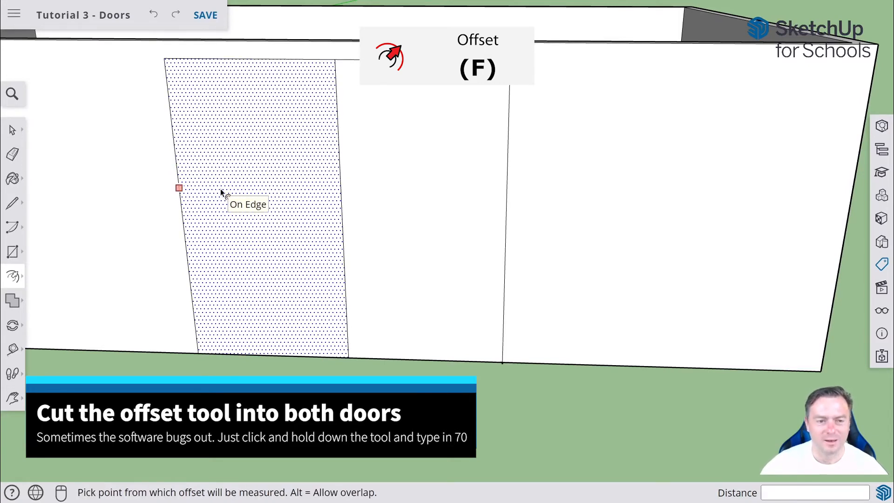
- Offset the outline of the door rectangle farther from the wall's corner 70 mm inward
{"action": "left_click", "coordinate": [198, 167]}
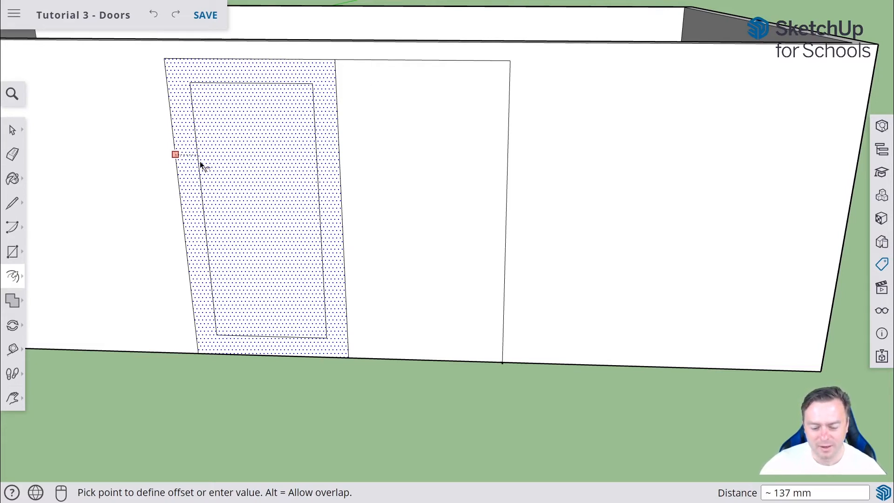
{"action": "type", "text": "70"}
{"action": "key", "text": "Return"}
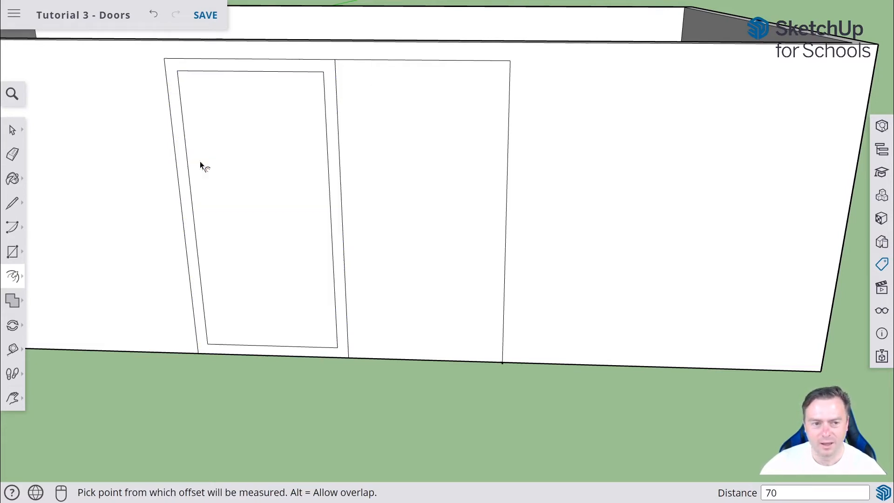
- Offset the outline of the door rectangle nearer the wall's corner 70 mm inward
{"action": "left_click", "coordinate": [358, 150]}
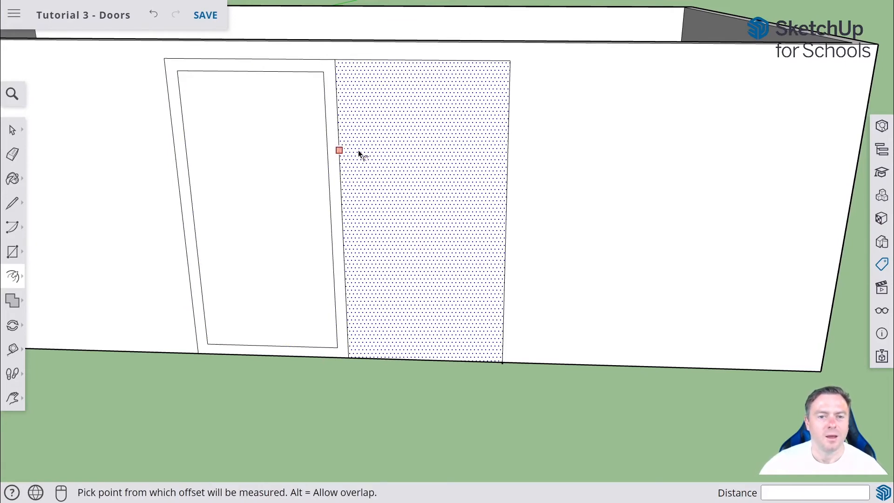
{"action": "left_click", "coordinate": [364, 189]}
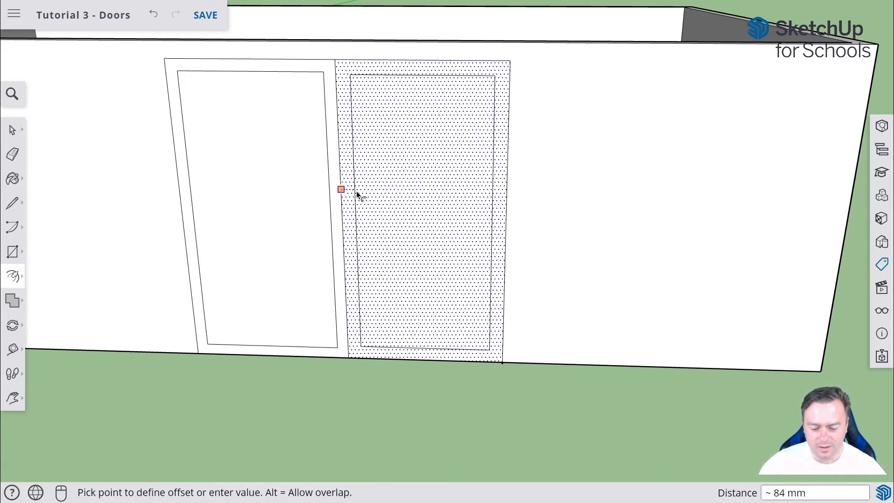
{"action": "type", "text": "7"}
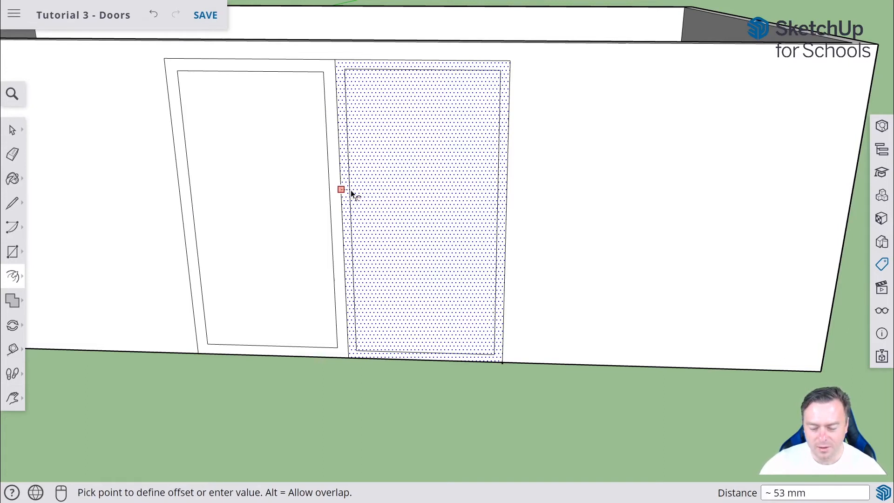
{"action": "type", "text": "070"}
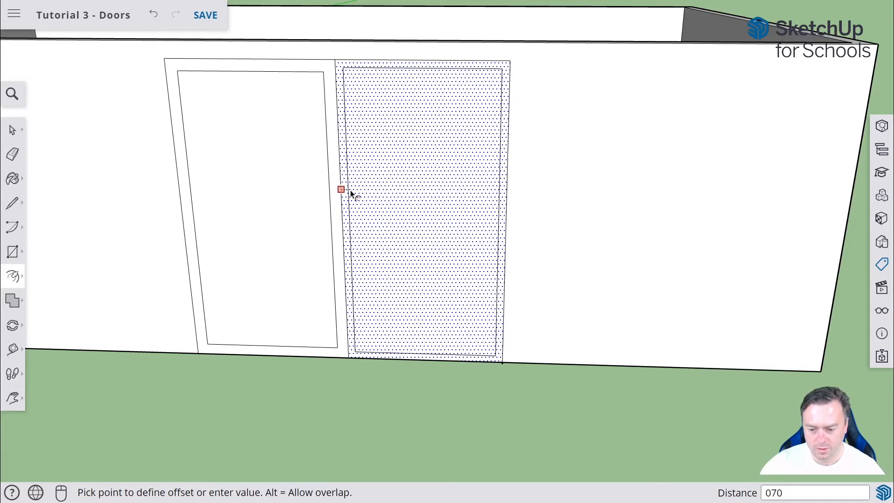
{"action": "key", "text": "Return"}
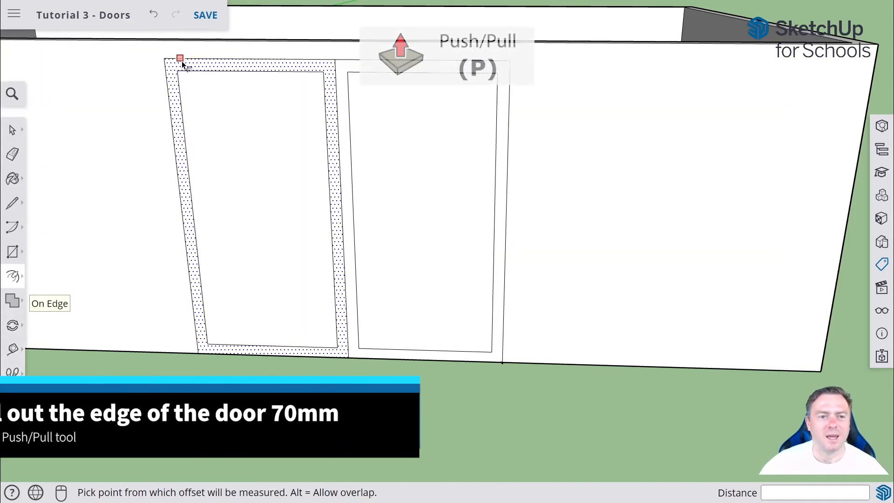
{"action": "left_click", "coordinate": [114, 185]}
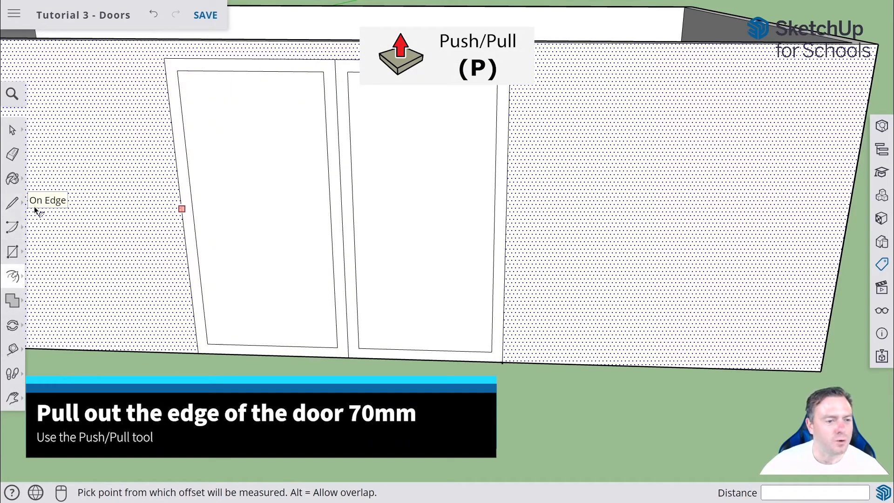
{"action": "left_click", "coordinate": [18, 276]}
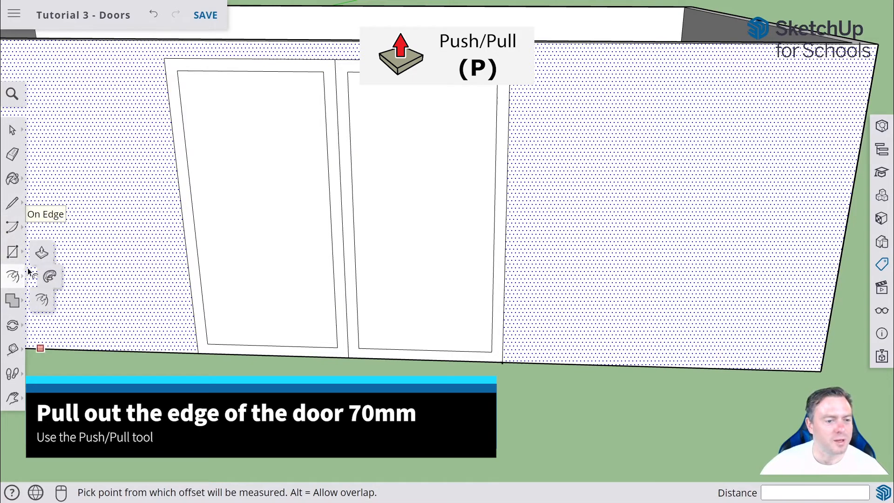
{"action": "left_click", "coordinate": [47, 251]}
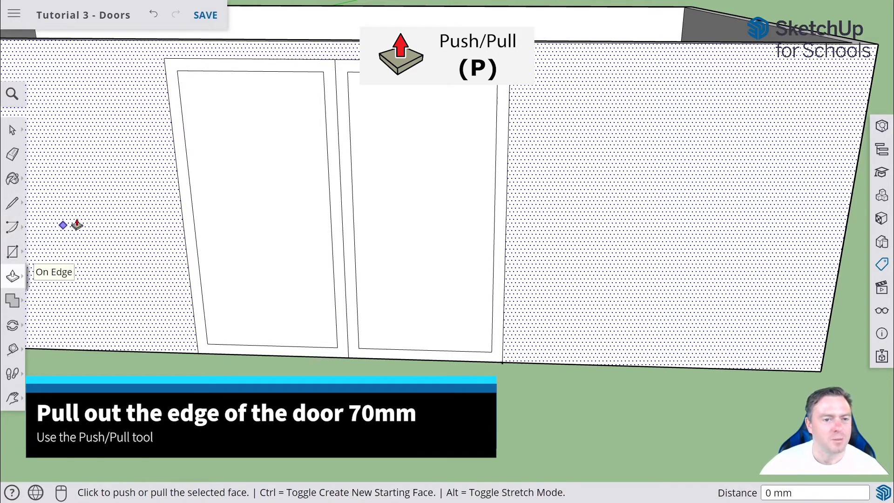
{"action": "left_click", "coordinate": [206, 64]}
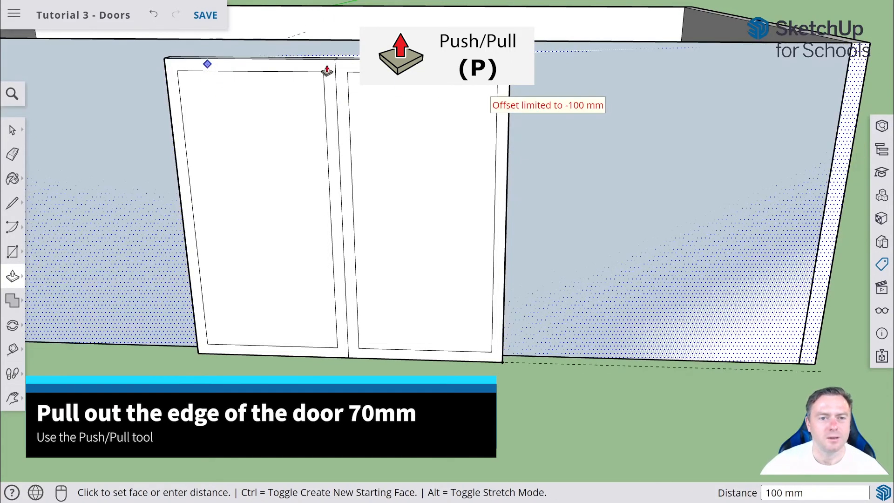
{"action": "left_click", "coordinate": [326, 69]}
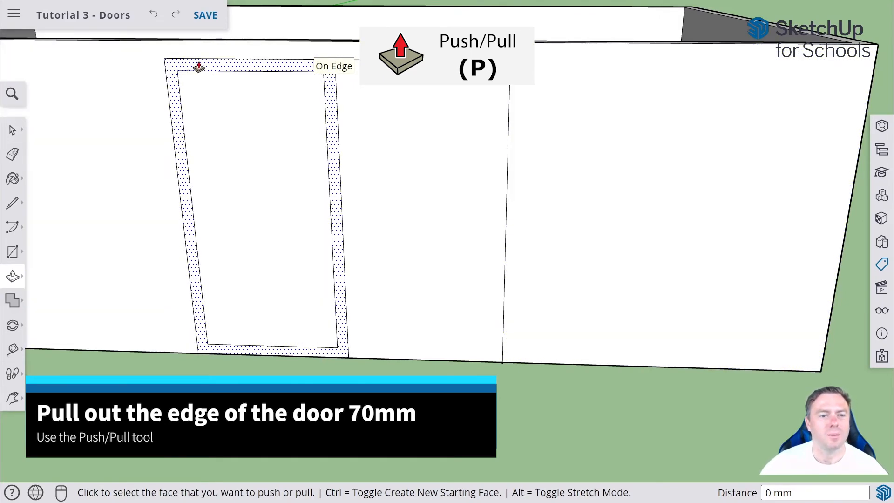
- Push/Pull the frame of the door farther from the wall's corner outward 70 mm
{"action": "left_click", "coordinate": [199, 67]}
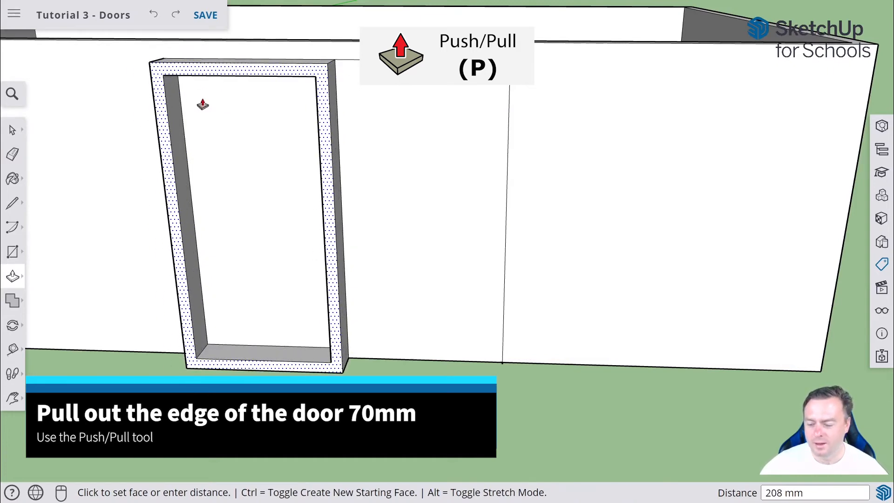
{"action": "key", "text": "Return"}
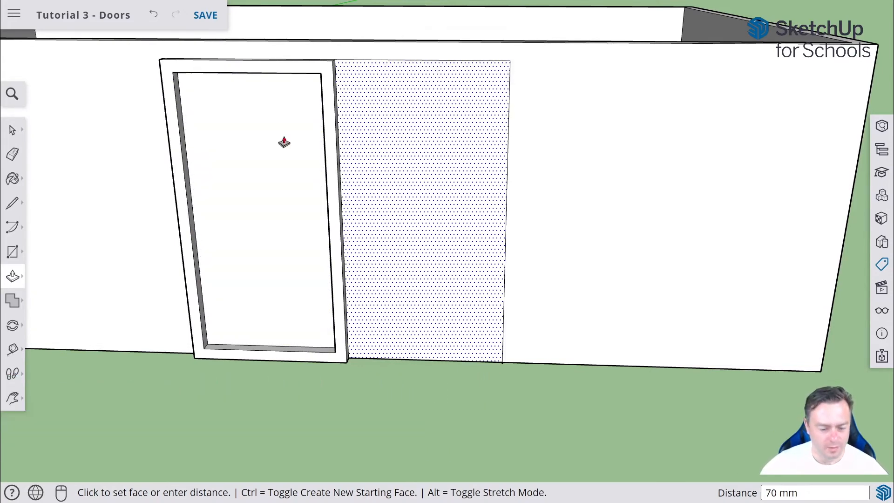
{"action": "left_click", "coordinate": [13, 276]}
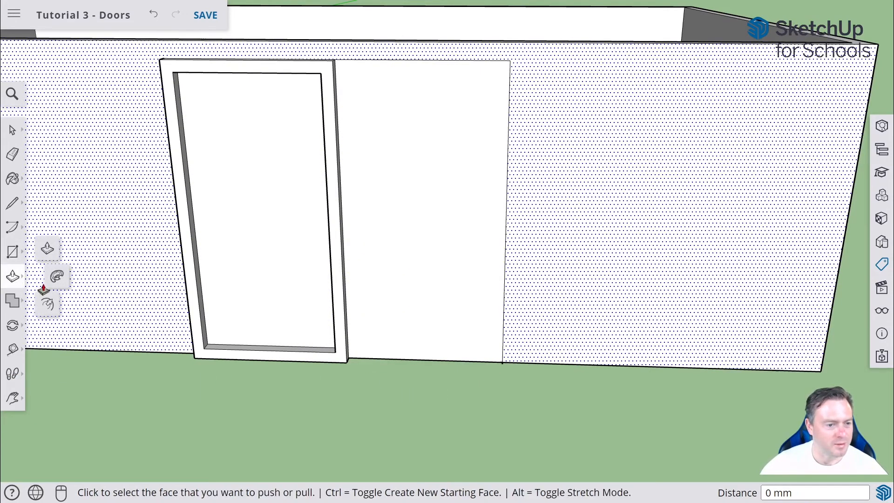
{"action": "left_click", "coordinate": [49, 300]}
{"action": "left_click", "coordinate": [381, 240]}
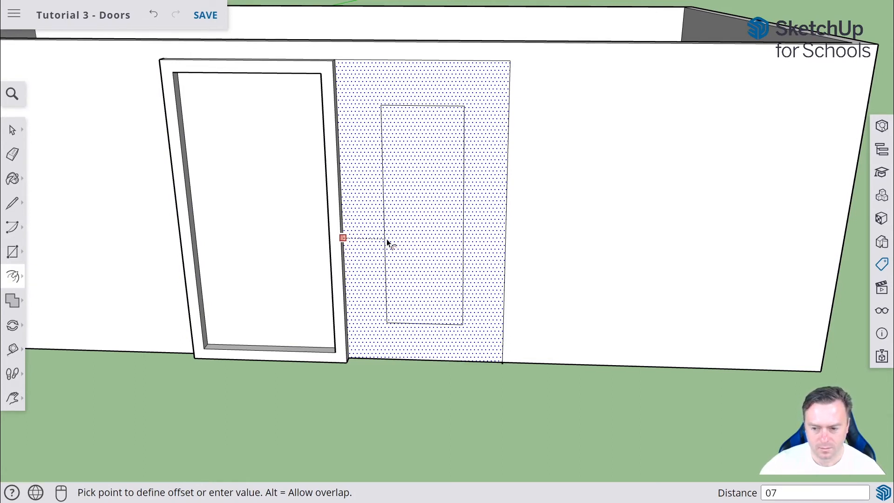
{"action": "left_click", "coordinate": [384, 240]}
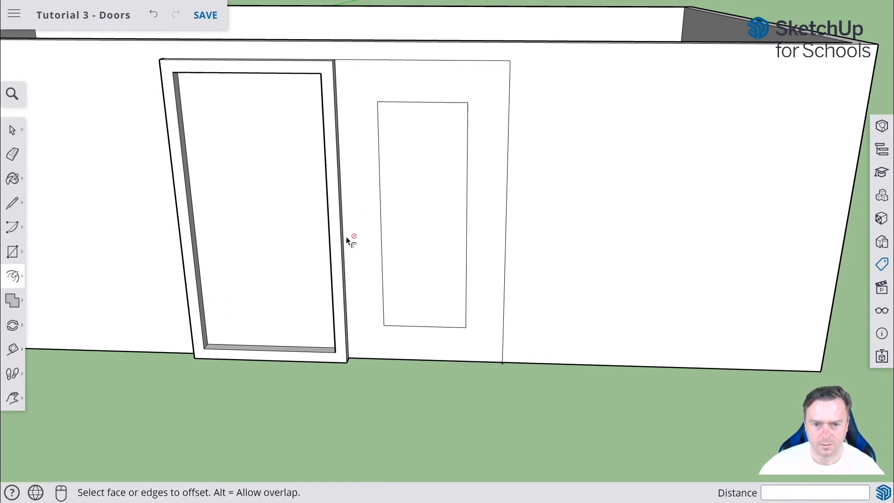
{"action": "key", "text": "ctrl+z"}
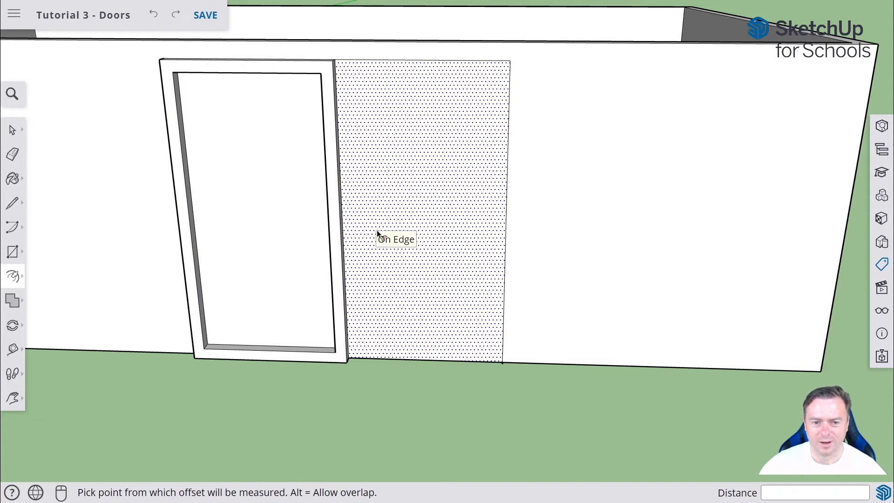
- Offset the outline of the unframed door rectangle nearer the wall's corner 70 mm inward
{"action": "left_click", "coordinate": [362, 235]}
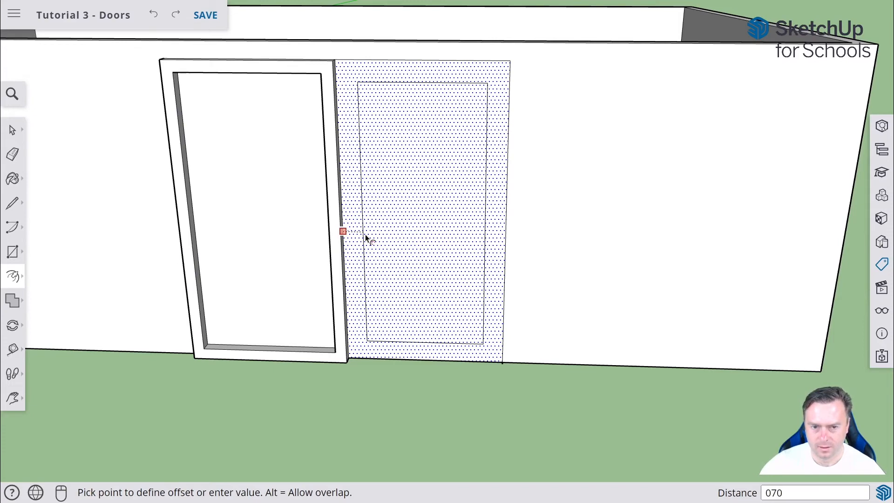
{"action": "type", "text": "070"}
{"action": "key", "text": "Return"}
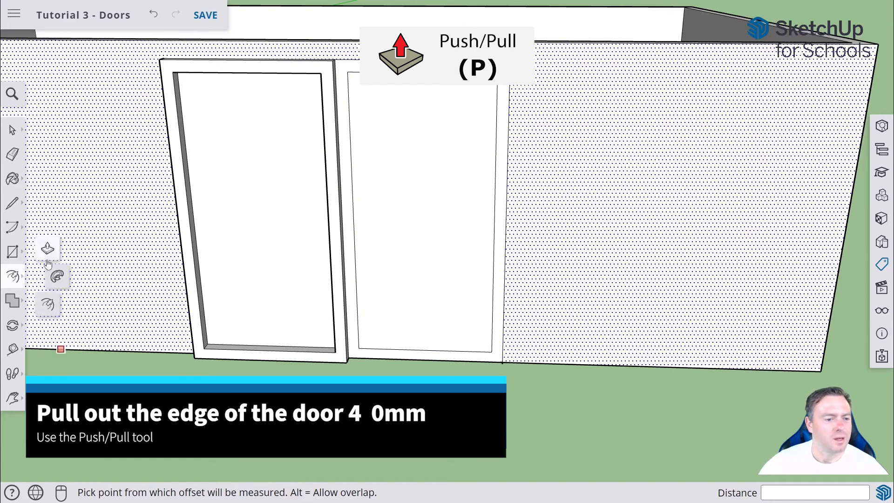
- Push/Pull the frame of the door nearer the wall's corner outward 40 mm
{"action": "left_click", "coordinate": [48, 255]}
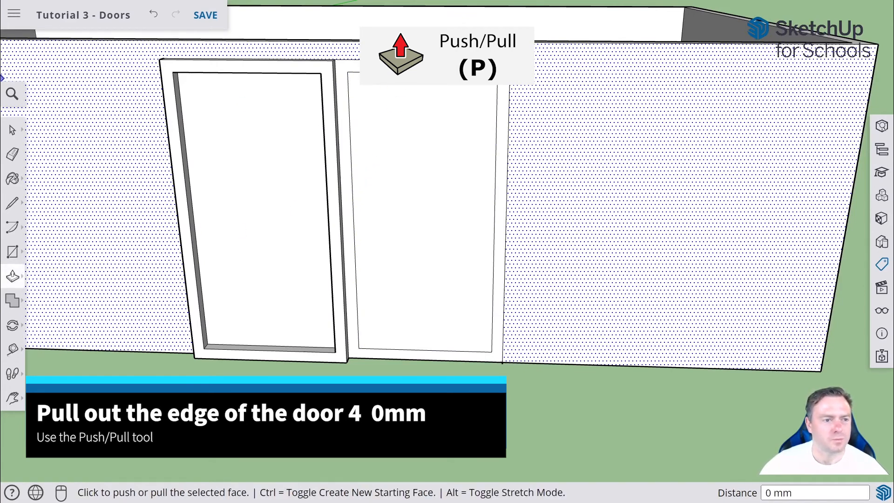
{"action": "left_click", "coordinate": [13, 130]}
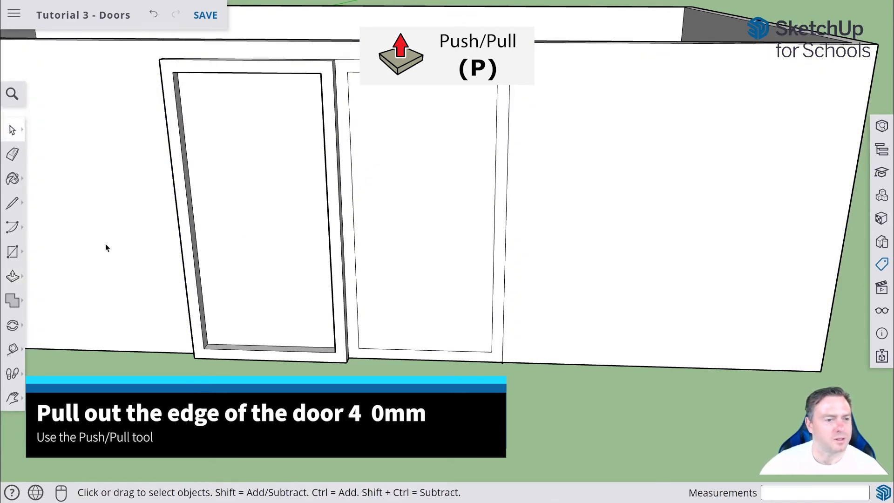
{"action": "left_click", "coordinate": [13, 275]}
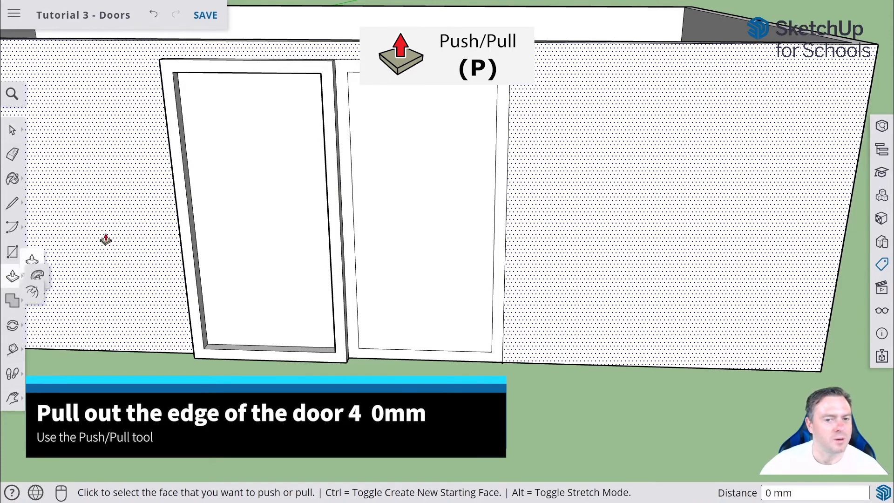
{"action": "left_click", "coordinate": [369, 68]}
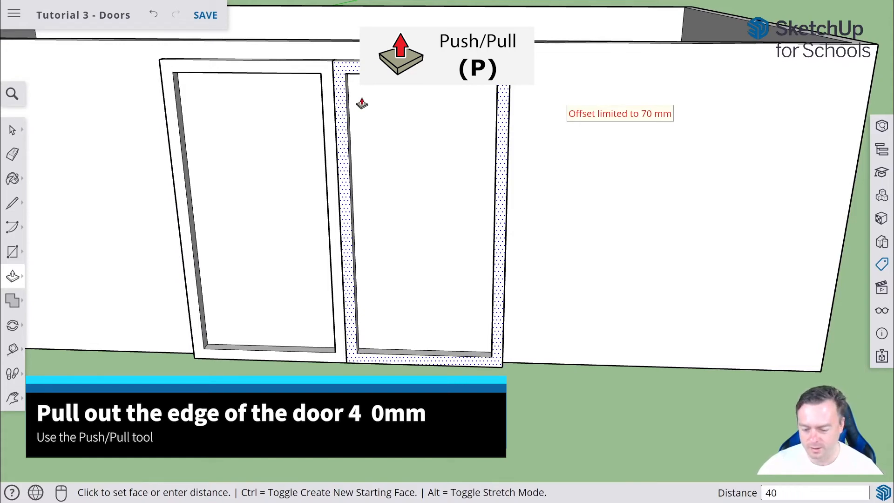
{"action": "key", "text": "Return"}
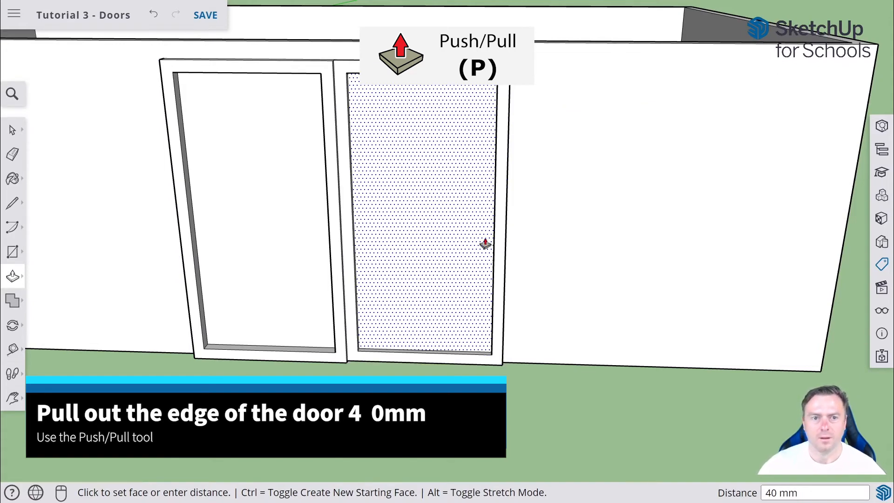
- Cut out the opening of the door farther from the corner by pushing its inner face 100 mm through the wall
{"action": "middle_click_drag", "start_coordinate": [493, 149], "coordinate": [445, 178]}
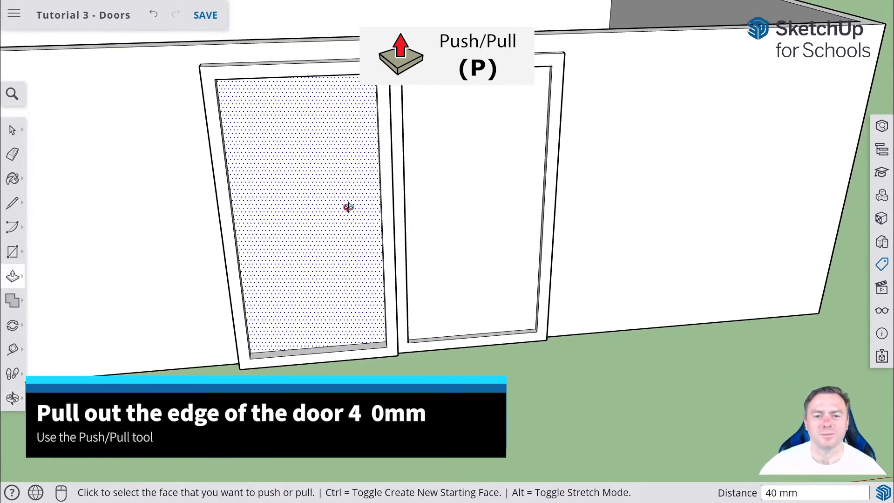
{"action": "middle_click_drag", "start_coordinate": [348, 207], "coordinate": [259, 200]}
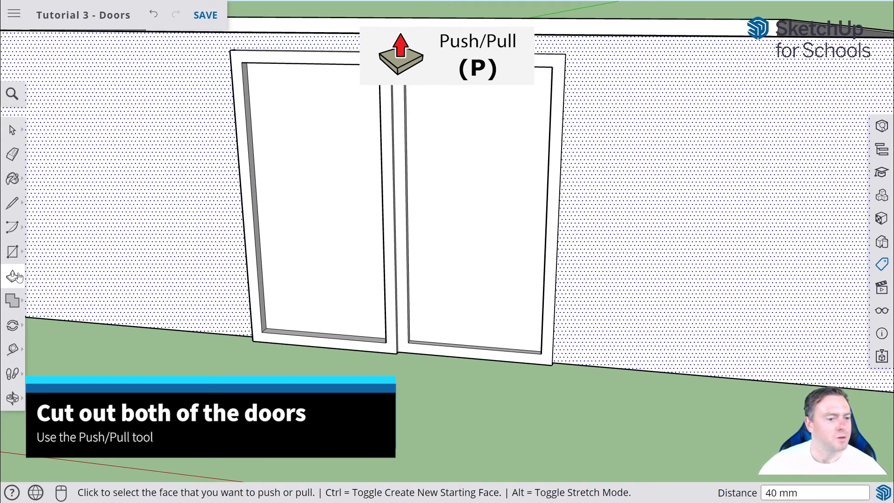
{"action": "left_click", "coordinate": [321, 229]}
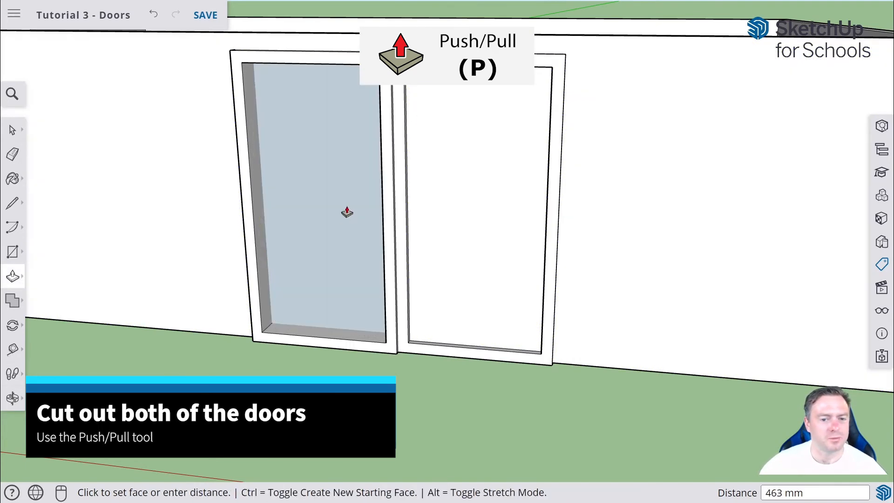
{"action": "left_click", "coordinate": [344, 212]}
{"action": "middle_click_drag", "start_coordinate": [348, 177], "coordinate": [290, 275]}
{"action": "left_click", "coordinate": [290, 275]}
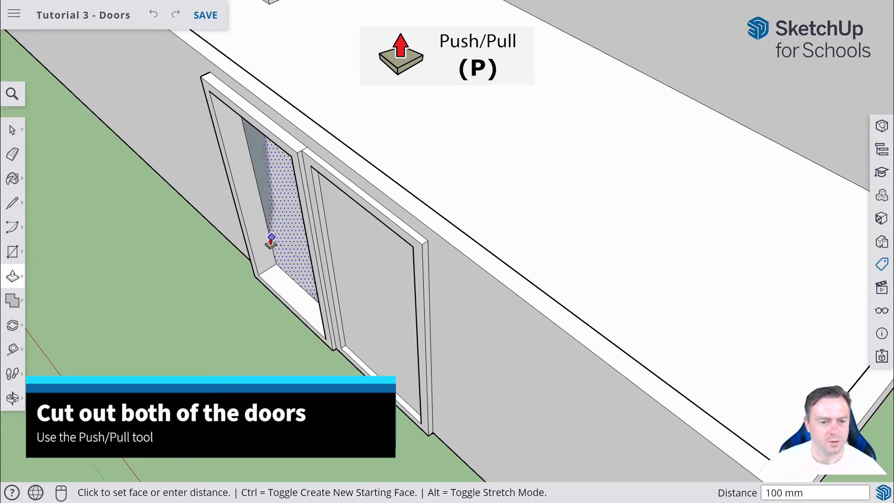
{"action": "left_click", "coordinate": [272, 209]}
- Cut out the opening of the door nearer the corner by pushing its inner face 100 mm through the wall
{"action": "middle_click_drag", "start_coordinate": [337, 175], "coordinate": [345, 316]}
{"action": "left_click", "coordinate": [392, 311]}
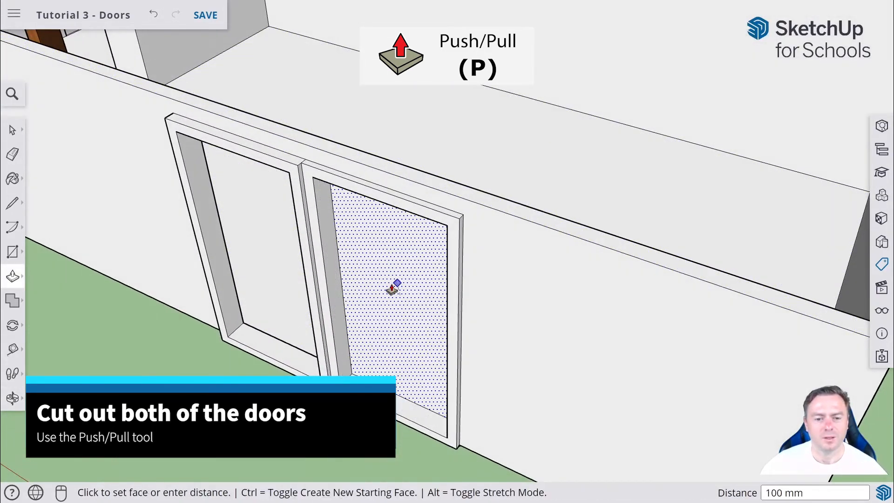
{"action": "left_click", "coordinate": [345, 256]}
{"action": "middle_click_drag", "start_coordinate": [419, 247], "coordinate": [501, 201]}
{"action": "scroll", "coordinate": [501, 202], "scroll_direction": "down", "scroll_amount": 5}
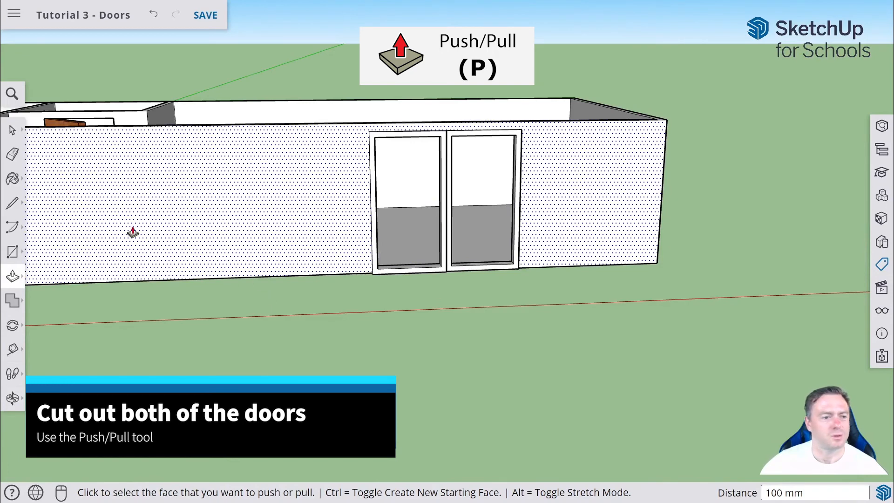
{"action": "left_click", "coordinate": [12, 129]}
- Draw an 860 by 100 mm rectangle on the ground in front of the door frames as the glass door's base
{"action": "middle_click_drag", "start_coordinate": [419, 241], "coordinate": [401, 321]}
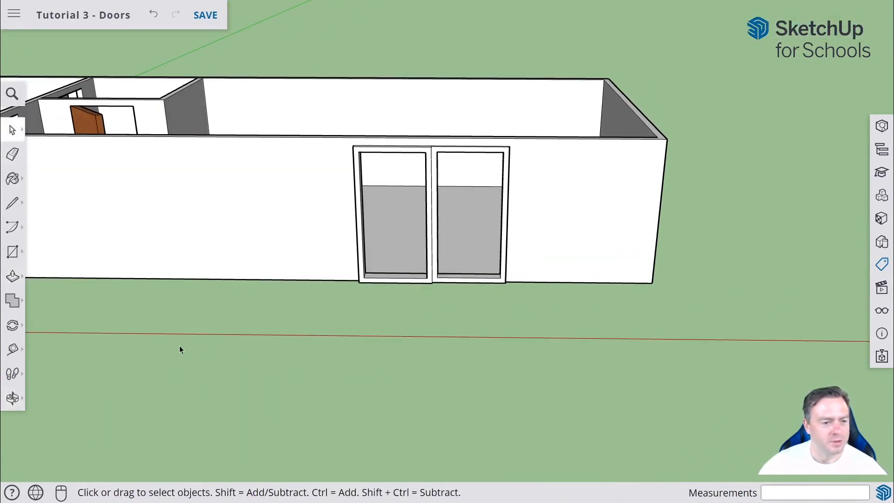
{"action": "left_click", "coordinate": [12, 252]}
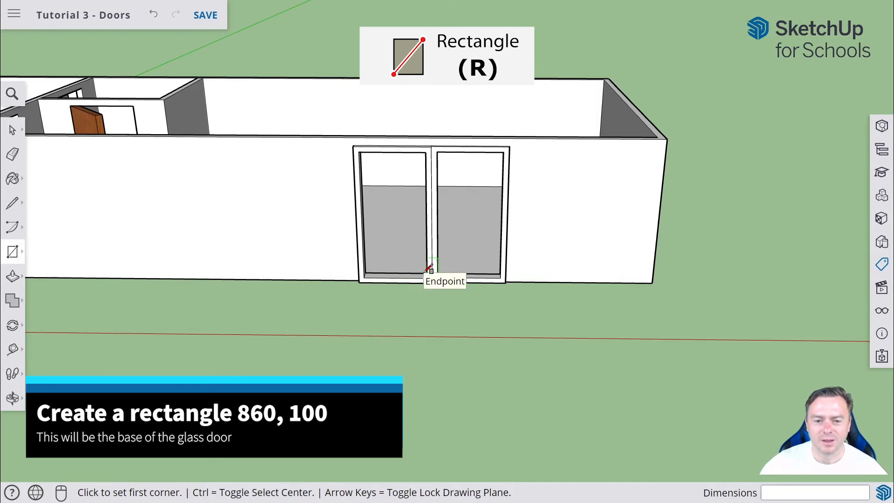
{"action": "left_click", "coordinate": [366, 321]}
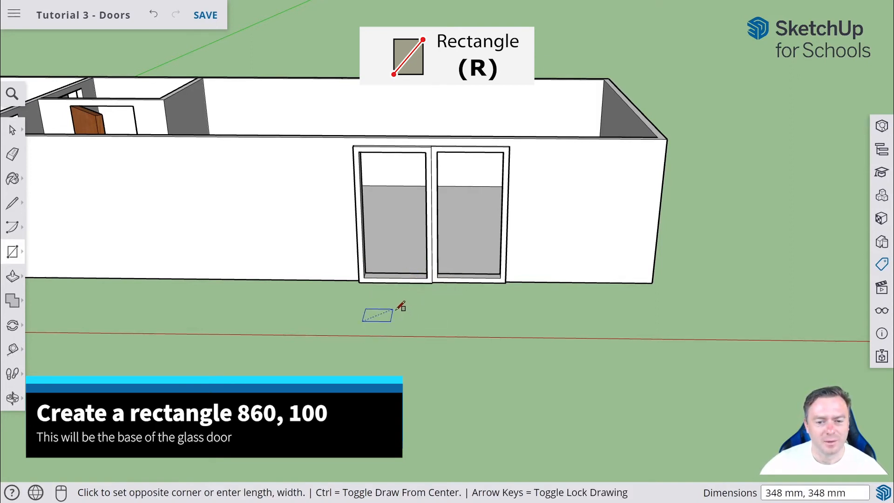
{"action": "scroll", "coordinate": [409, 300], "scroll_direction": "up", "scroll_amount": 5}
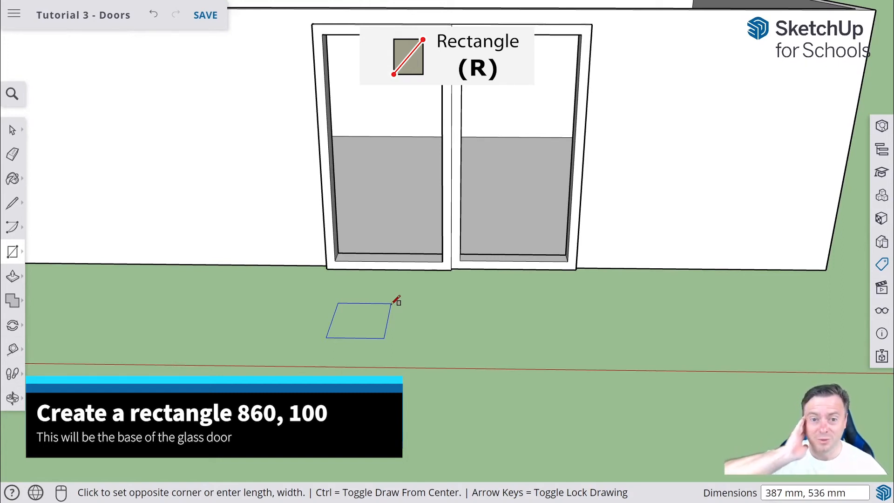
{"action": "type", "text": "860,100"}
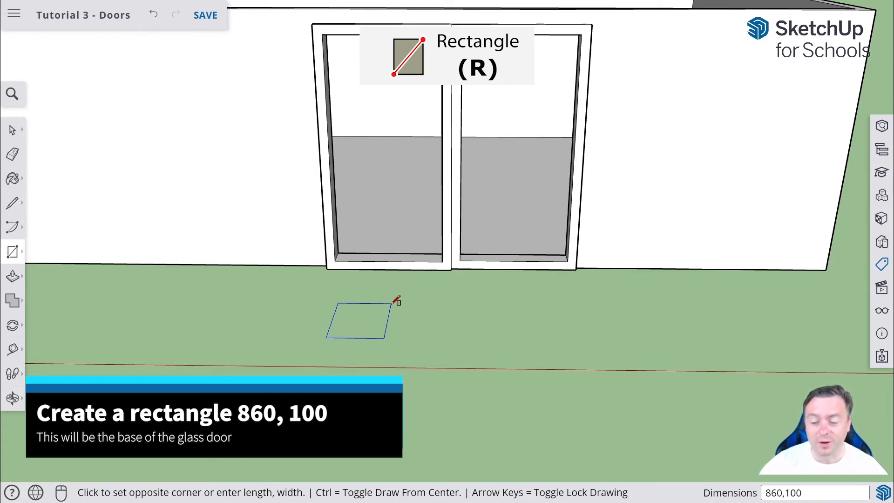
{"action": "key", "text": "Return"}
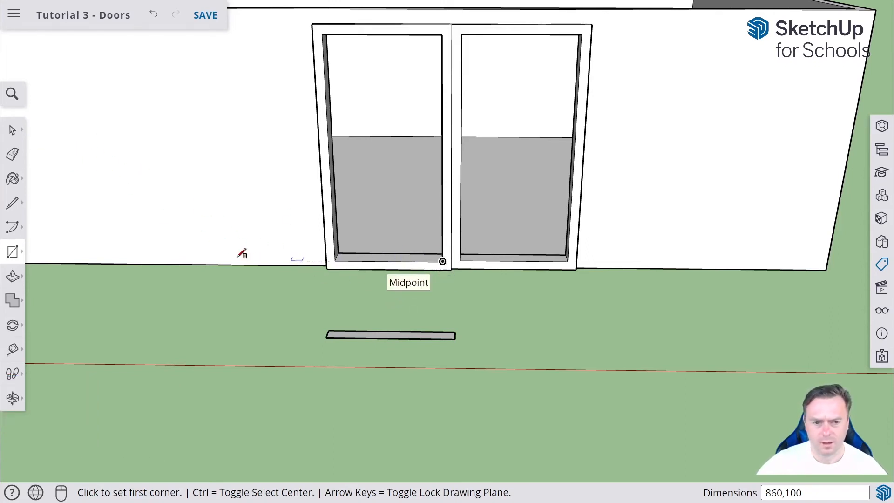
{"action": "left_click", "coordinate": [13, 130]}
{"action": "left_click", "coordinate": [12, 398]}
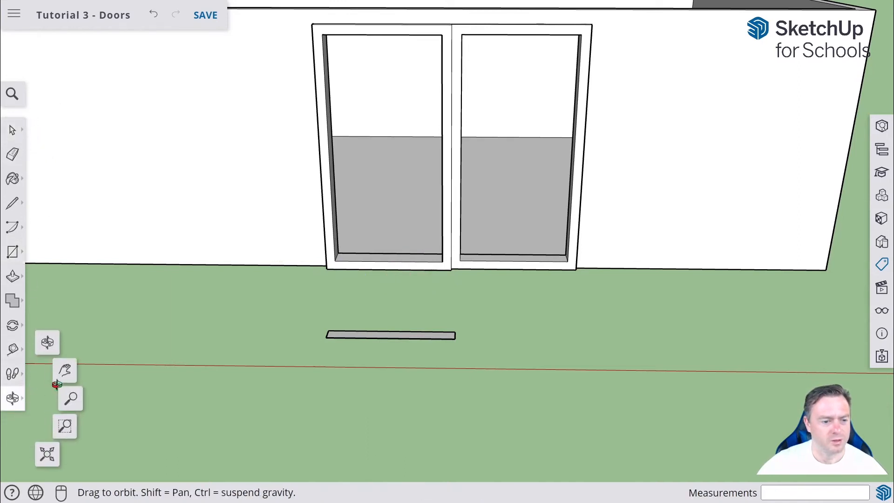
{"action": "left_click", "coordinate": [45, 343]}
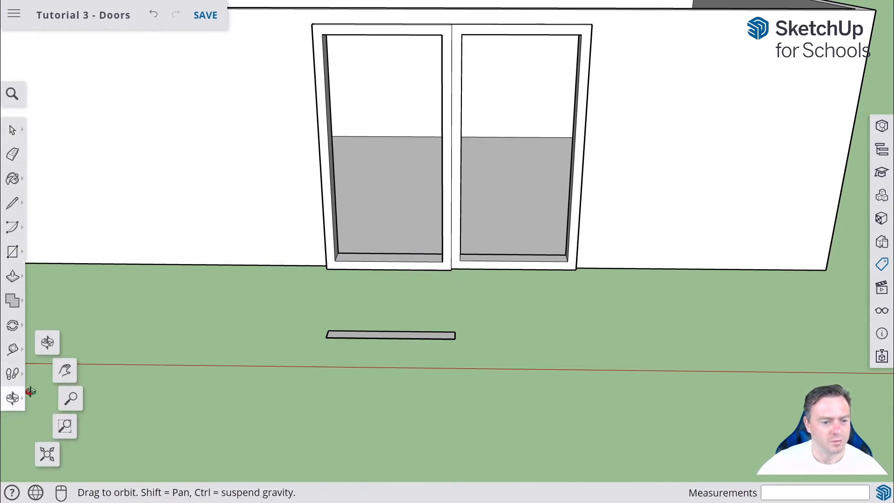
{"action": "left_click", "coordinate": [13, 397]}
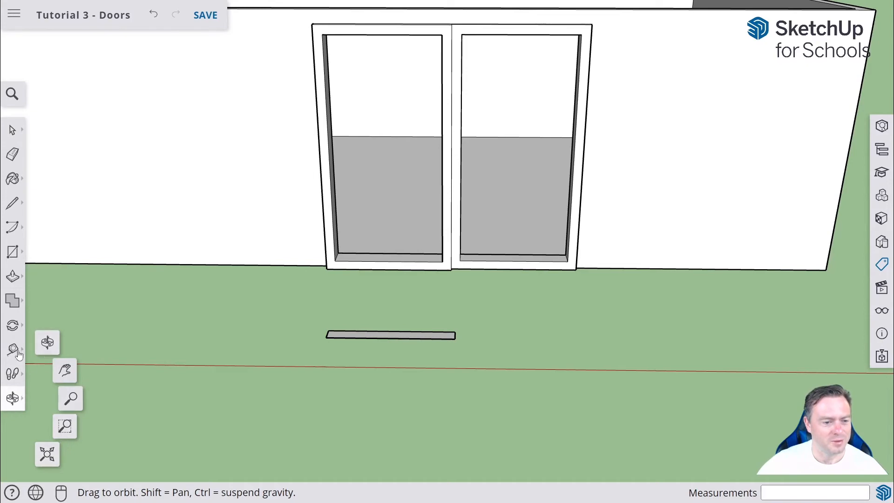
{"action": "left_click", "coordinate": [12, 325]}
{"action": "left_click", "coordinate": [48, 295]}
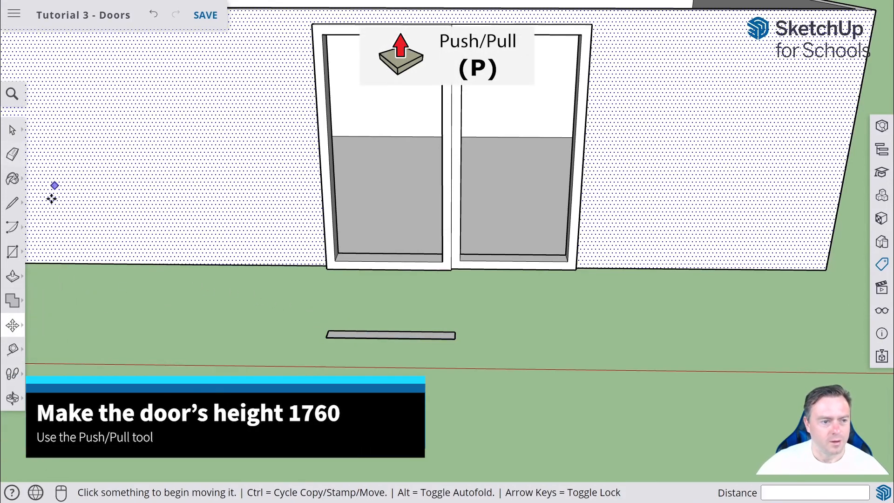
- Push/Pull the base rectangle in front of the door frames up to a height of 1760 mm
{"action": "left_click", "coordinate": [13, 276]}
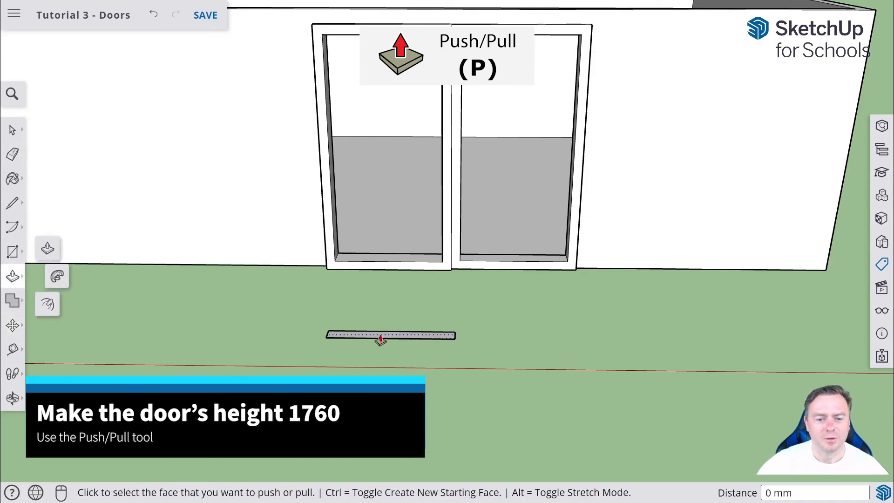
{"action": "left_click", "coordinate": [409, 338]}
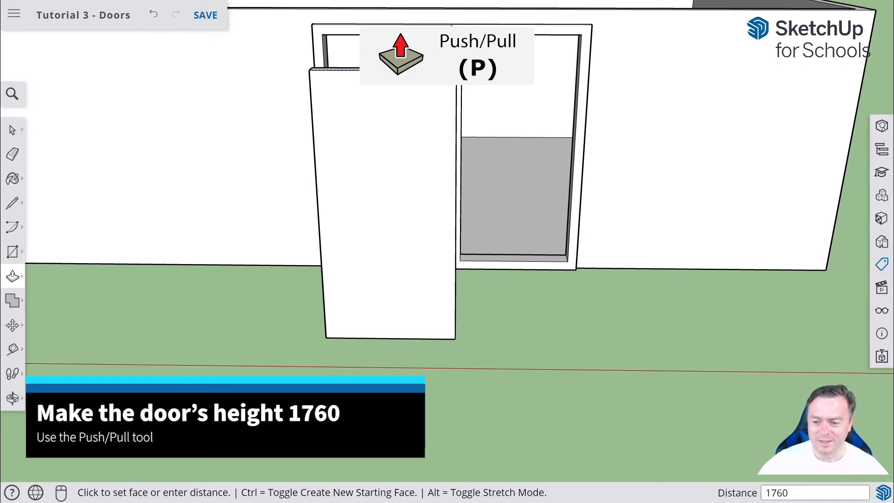
{"action": "key", "text": "Return"}
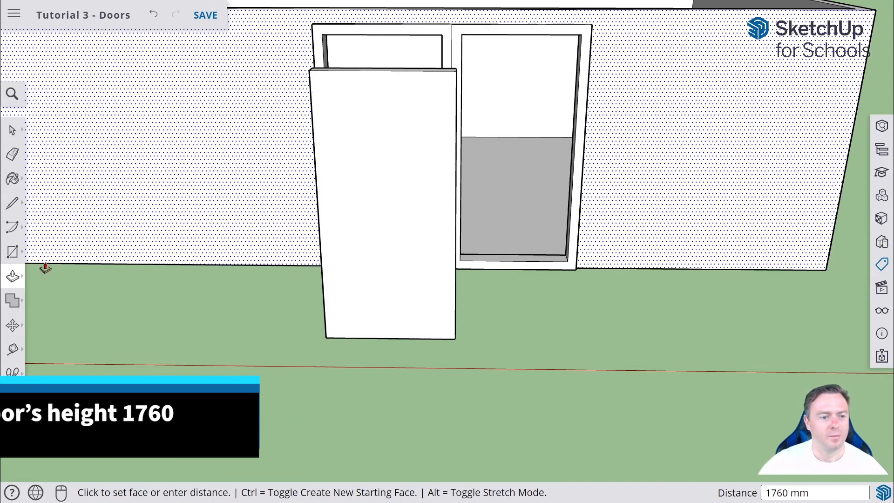
- Try to group the extruded door panel standing in front of the door frames
{"action": "middle_click_drag", "start_coordinate": [403, 232], "coordinate": [107, 261]}
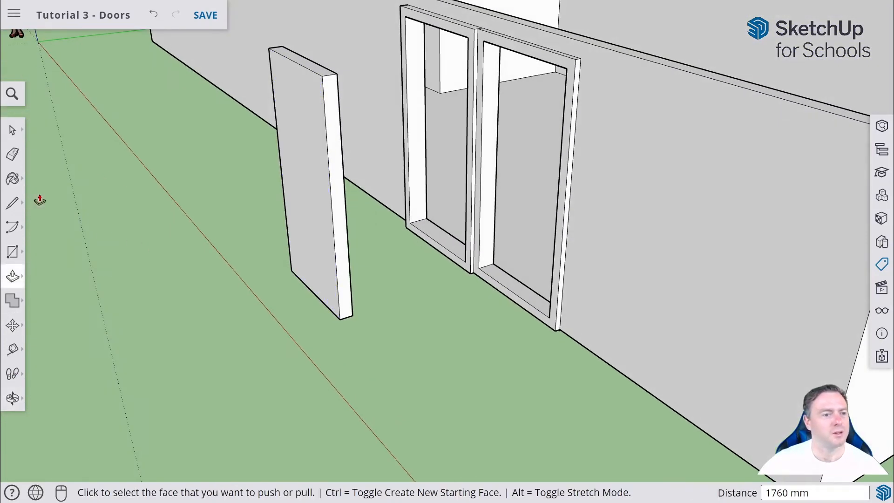
{"action": "left_click", "coordinate": [13, 130]}
{"action": "left_click_drag", "start_coordinate": [247, 30], "coordinate": [375, 350]}
{"action": "middle_click_drag", "start_coordinate": [398, 309], "coordinate": [283, 239]}
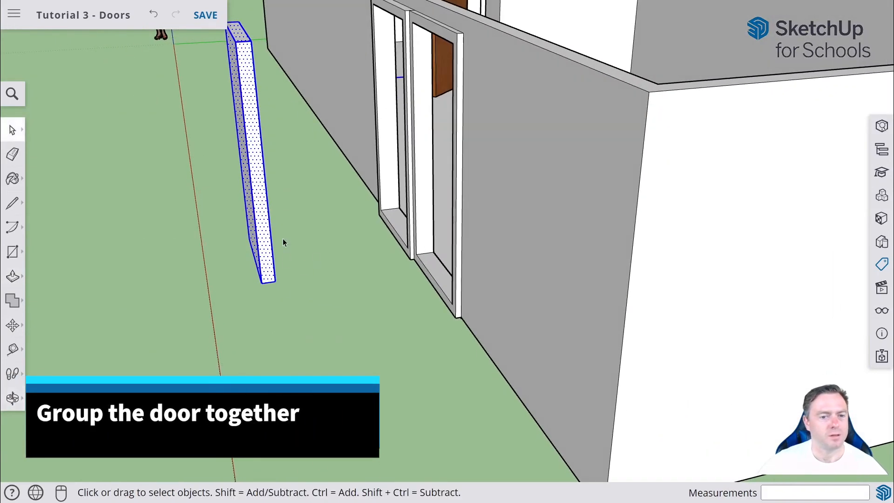
{"action": "right_click", "coordinate": [257, 205]}
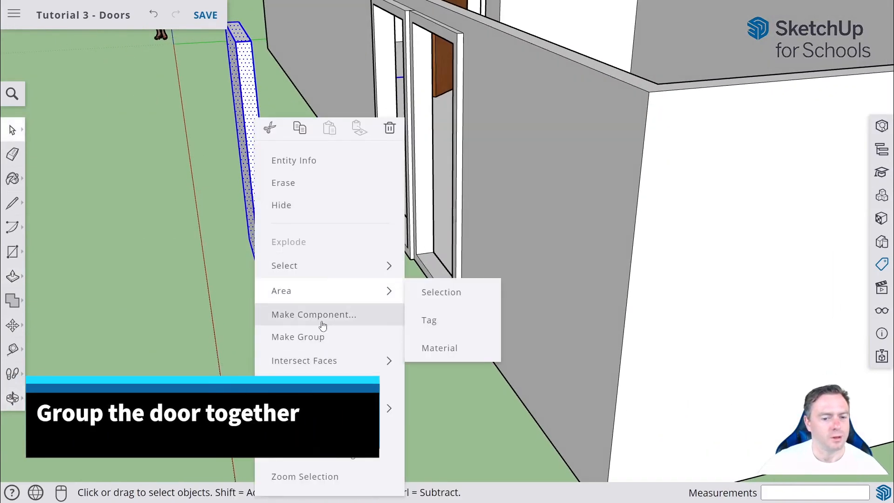
{"action": "left_click", "coordinate": [322, 337]}
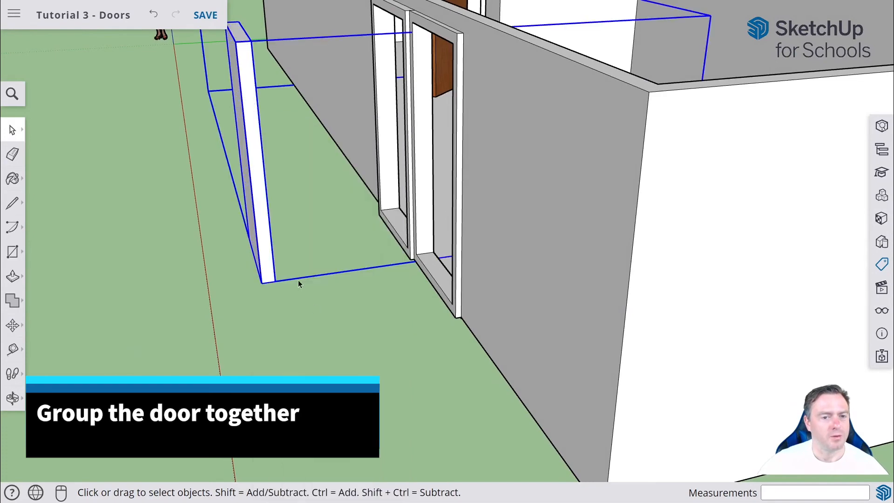
{"action": "left_click", "coordinate": [303, 227]}
- Select only the door panel standing in front of the frames and make it a group
{"action": "middle_click_drag", "start_coordinate": [296, 135], "coordinate": [247, 236]}
{"action": "left_click_drag", "start_coordinate": [95, 104], "coordinate": [316, 373]}
{"action": "right_click", "coordinate": [233, 312]}
{"action": "left_click", "coordinate": [265, 315]}
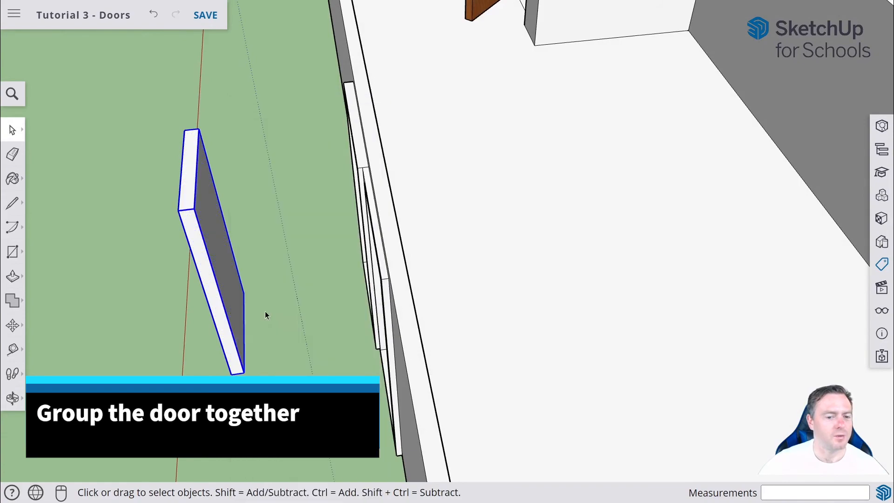
- Paint the grouped door panel with the translucent grey glass from the Glass and Mirrors materials
{"action": "middle_click_drag", "start_coordinate": [195, 343], "coordinate": [287, 280]}
{"action": "middle_click_drag", "start_coordinate": [461, 252], "coordinate": [253, 315]}
{"action": "left_click", "coordinate": [881, 219]}
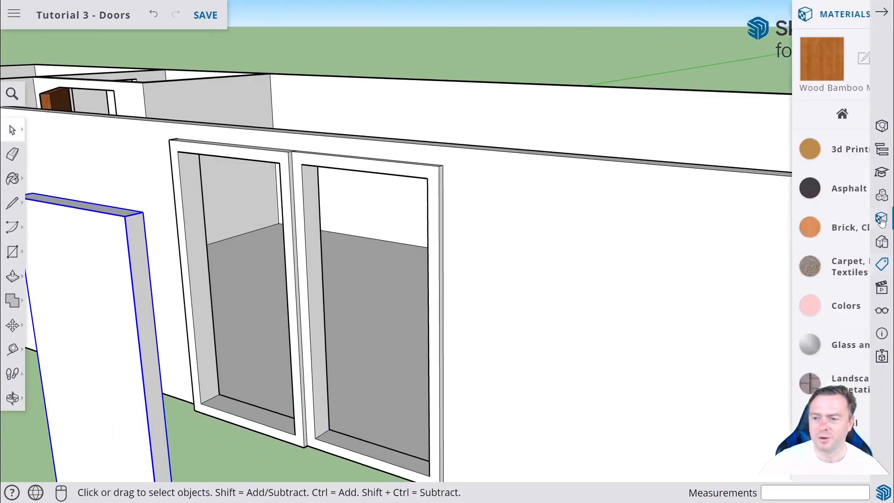
{"action": "left_click", "coordinate": [739, 345]}
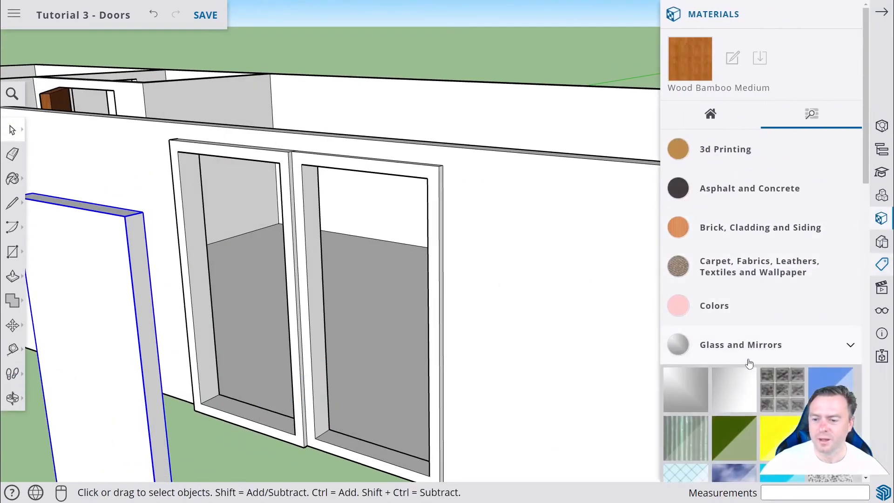
{"action": "scroll", "coordinate": [784, 351], "scroll_direction": "down", "scroll_amount": 3}
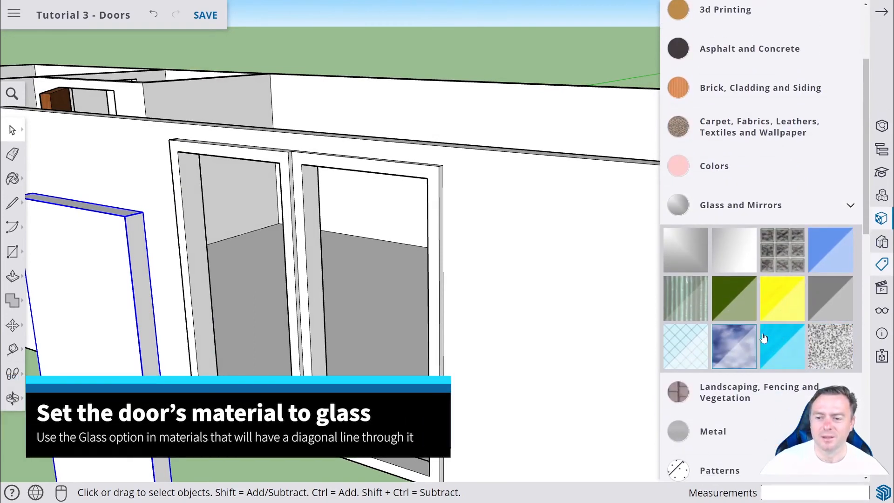
{"action": "left_click", "coordinate": [833, 304]}
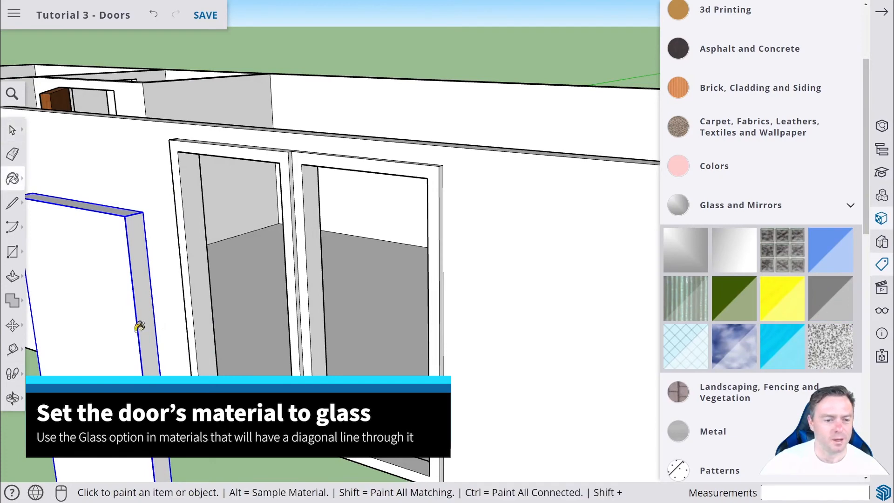
{"action": "left_click", "coordinate": [116, 327]}
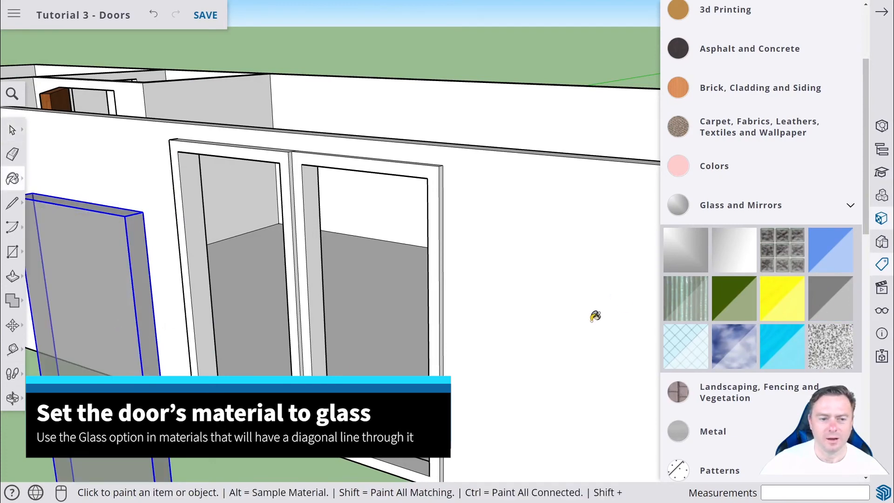
{"action": "mouse_move", "coordinate": [249, 385]}
{"action": "middle_mouse_down"}
{"action": "mouse_move", "coordinate": [363, 351]}
{"action": "mouse_move", "coordinate": [346, 358]}
{"action": "middle_mouse_up"}
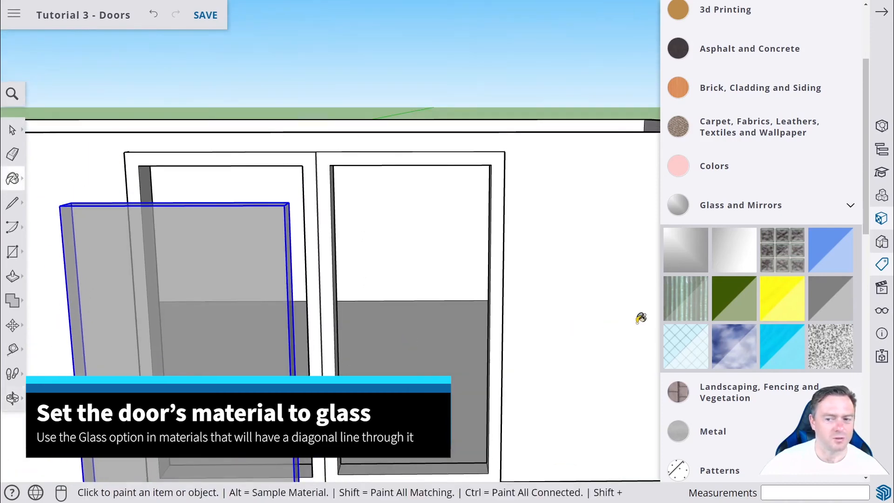
- Try the dark green, bright blue, diamond-patterned and opaque mirror materials from Glass and Mirrors on the door panel
{"action": "left_click", "coordinate": [726, 304]}
{"action": "left_click", "coordinate": [260, 342]}
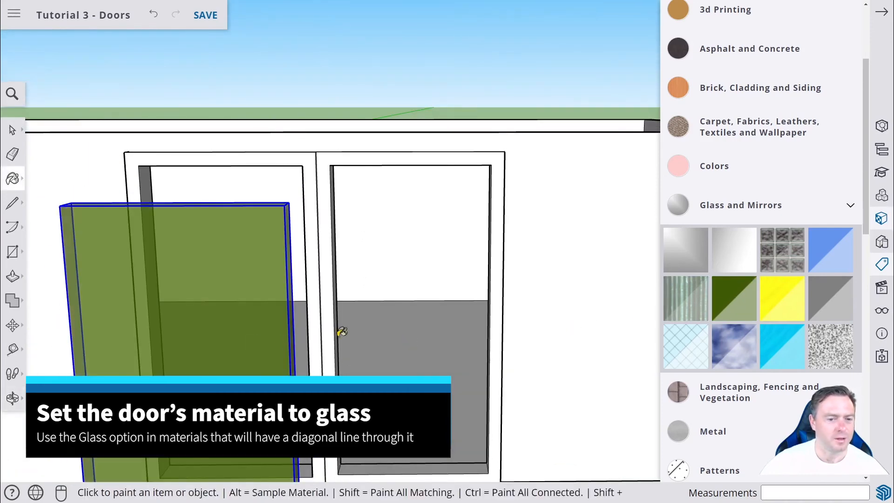
{"action": "left_click", "coordinate": [782, 351]}
{"action": "left_click", "coordinate": [278, 316]}
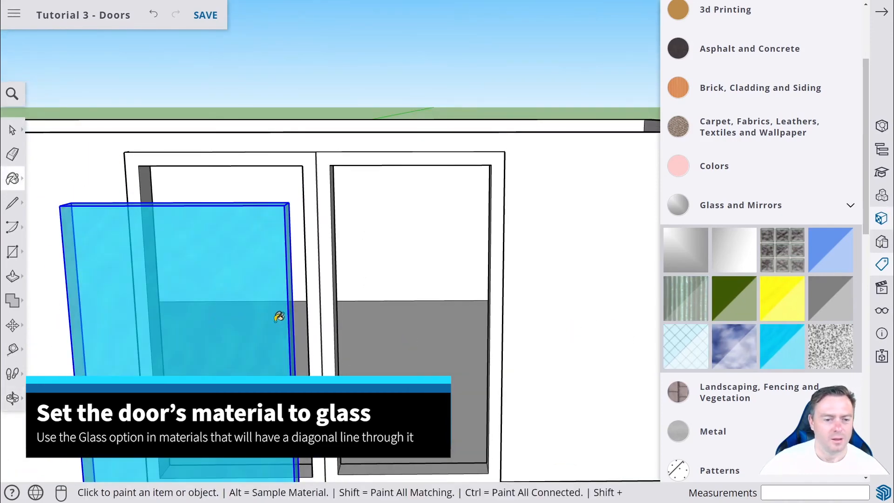
{"action": "scroll", "coordinate": [794, 299], "scroll_direction": "down", "scroll_amount": 2}
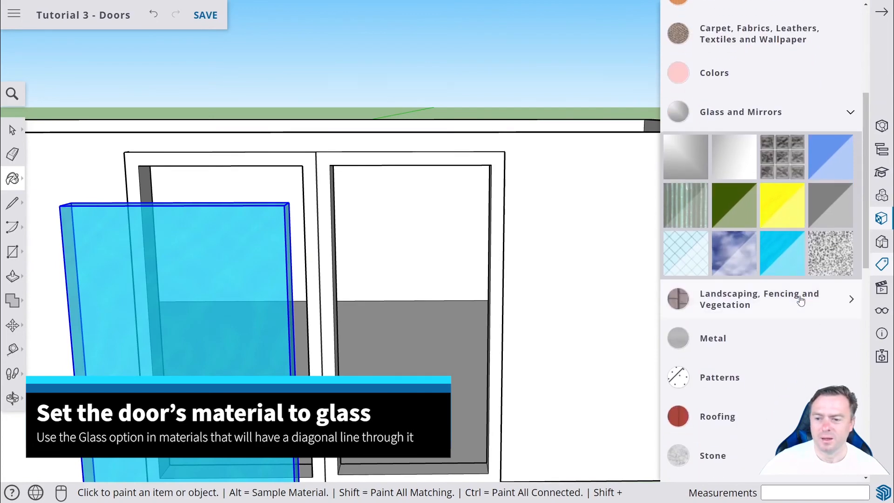
{"action": "left_click", "coordinate": [694, 257]}
{"action": "left_click", "coordinate": [212, 303]}
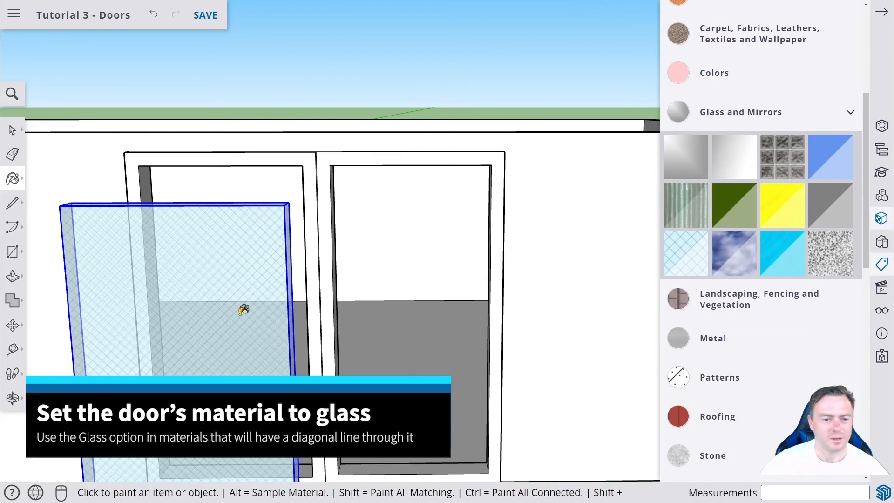
{"action": "left_click", "coordinate": [195, 294]}
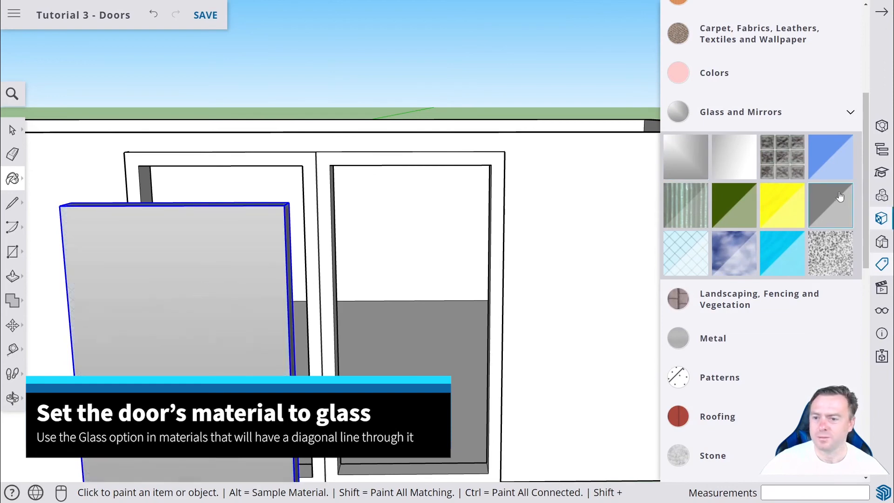
- Repaint the mirrored door panel with the translucent grey glass
{"action": "left_click", "coordinate": [272, 320]}
{"action": "mouse_move", "coordinate": [271, 319]}
{"action": "middle_mouse_down"}
{"action": "mouse_move", "coordinate": [303, 349]}
{"action": "mouse_move", "coordinate": [275, 349]}
{"action": "middle_mouse_up"}
{"action": "scroll", "coordinate": [275, 349], "scroll_direction": "down", "scroll_amount": 5}
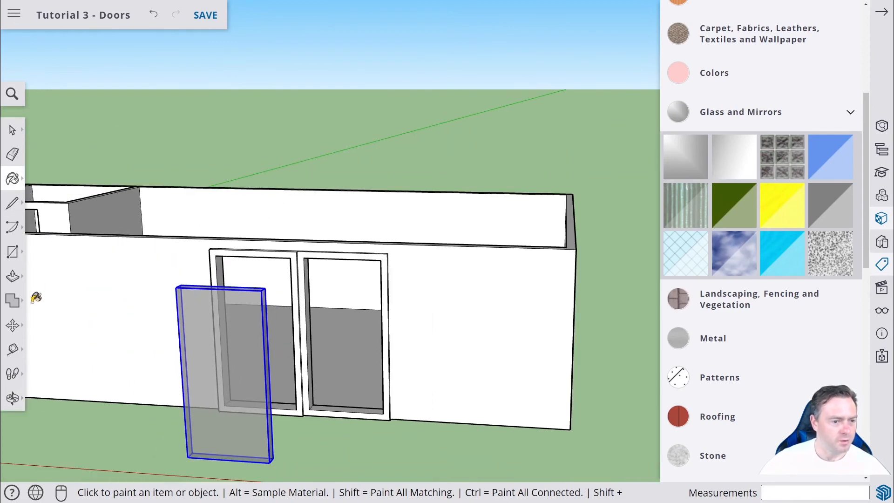
- Try to move the glass door toward the door frame farther from the wall corner
{"action": "left_click", "coordinate": [13, 324]}
{"action": "left_click", "coordinate": [223, 406]}
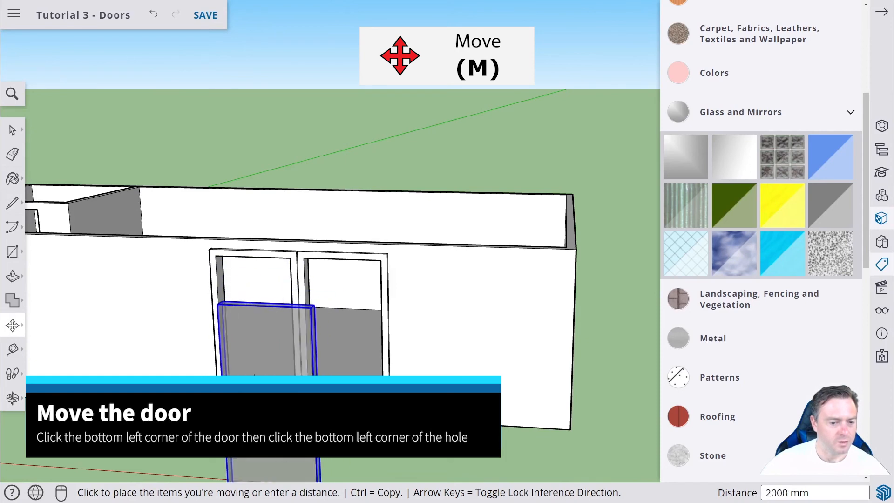
{"action": "left_click", "coordinate": [258, 445]}
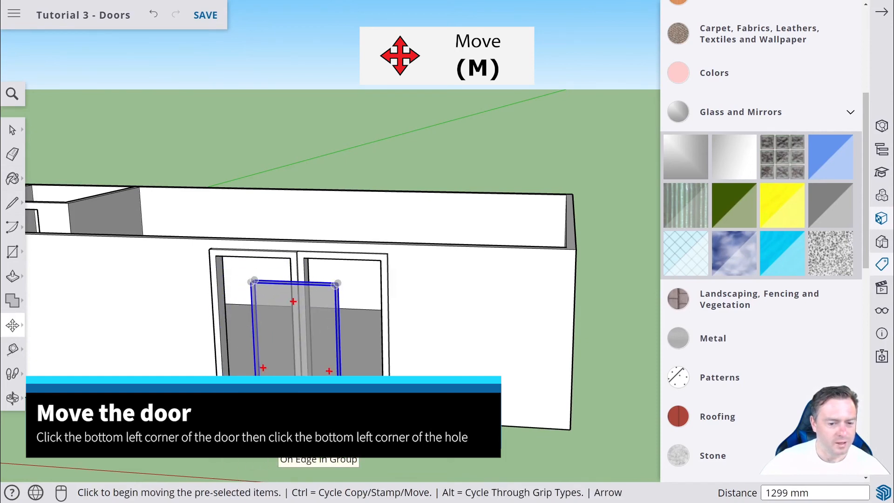
- Move the glass door by its lower-left corner onto the lower-left corner of the opening farther from the wall corner
{"action": "scroll", "coordinate": [336, 283], "scroll_direction": "up", "scroll_amount": 5}
{"action": "middle_click_drag", "start_coordinate": [316, 395], "coordinate": [298, 455]}
{"action": "scroll", "coordinate": [298, 455], "scroll_direction": "down", "scroll_amount": 3}
{"action": "key", "text": "h"}
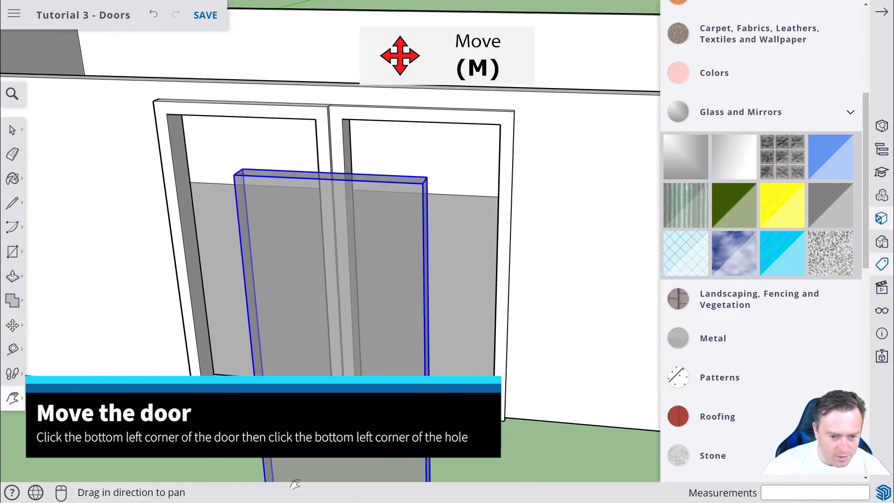
{"action": "left_click_drag", "start_coordinate": [289, 435], "coordinate": [289, 346]}
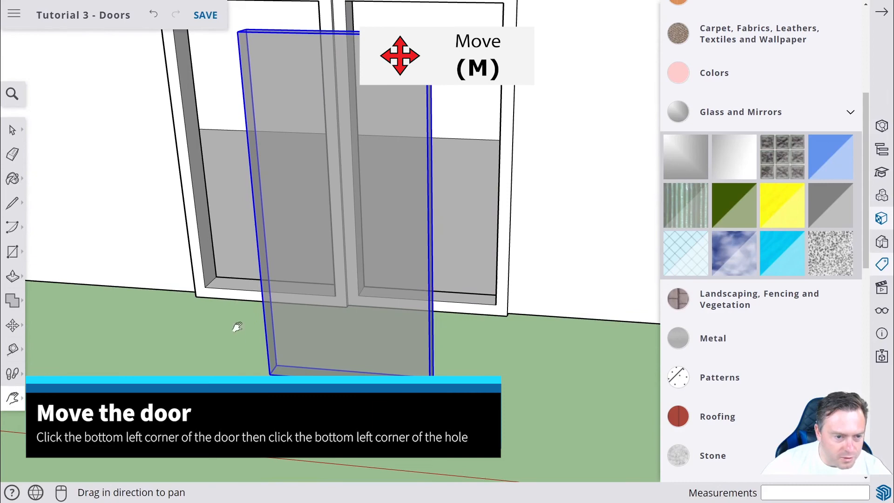
{"action": "left_click", "coordinate": [14, 325]}
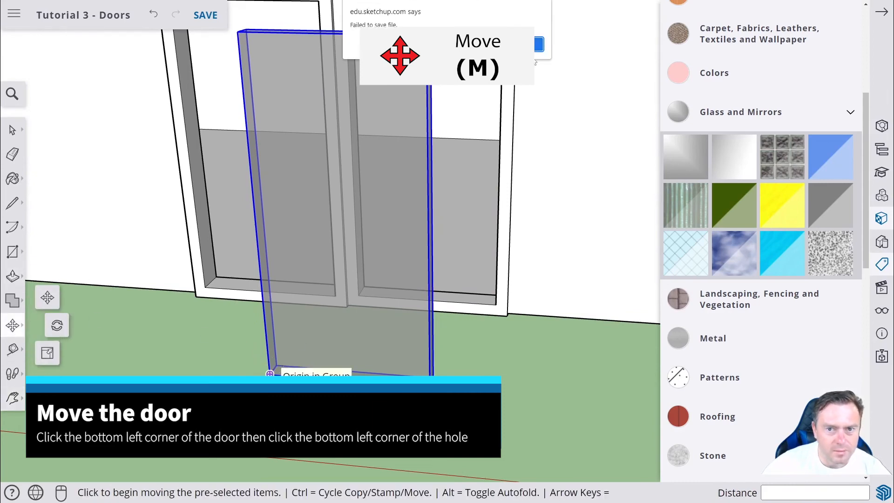
{"action": "left_click", "coordinate": [537, 51]}
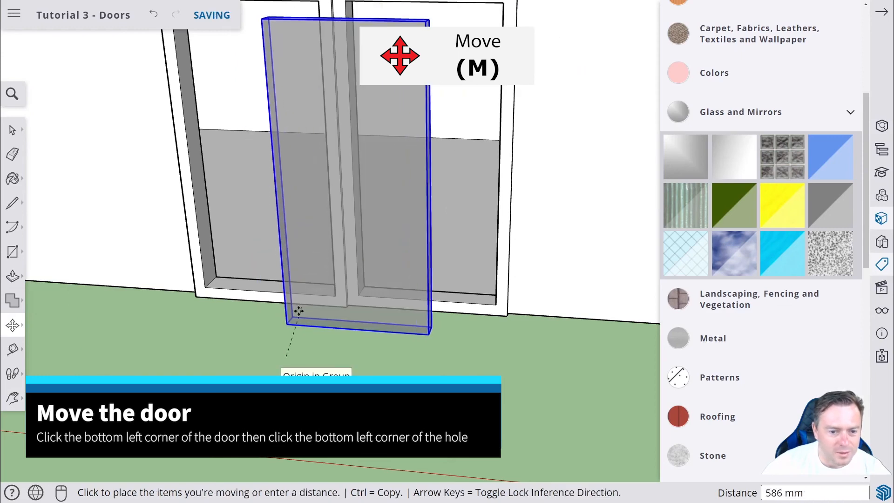
{"action": "left_click", "coordinate": [214, 385]}
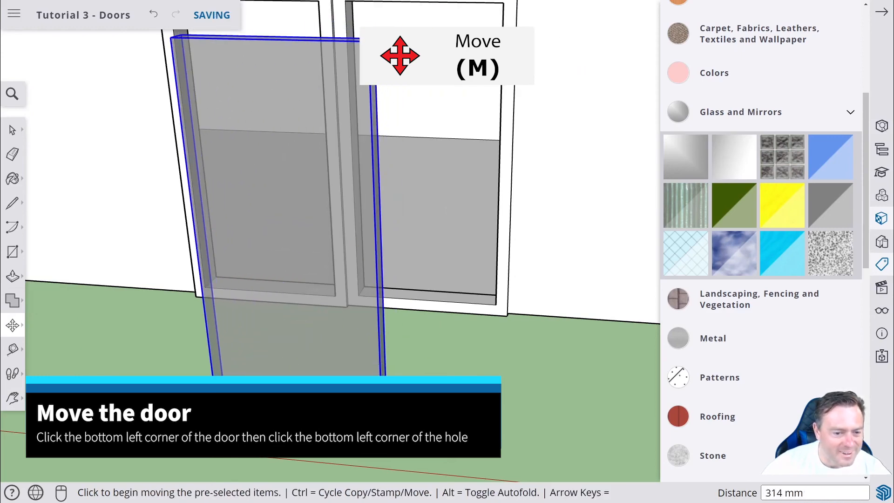
{"action": "left_click", "coordinate": [214, 385]}
{"action": "left_click", "coordinate": [214, 276]}
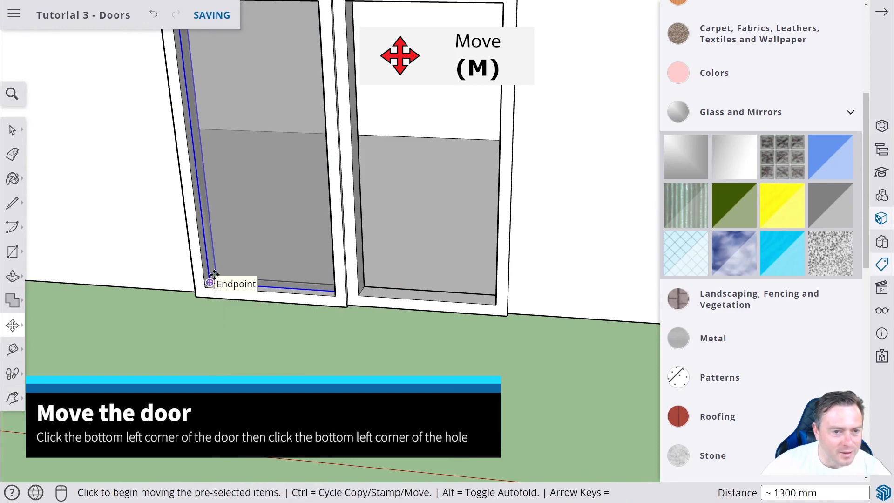
{"action": "scroll", "coordinate": [279, 219], "scroll_direction": "down", "scroll_amount": 3}
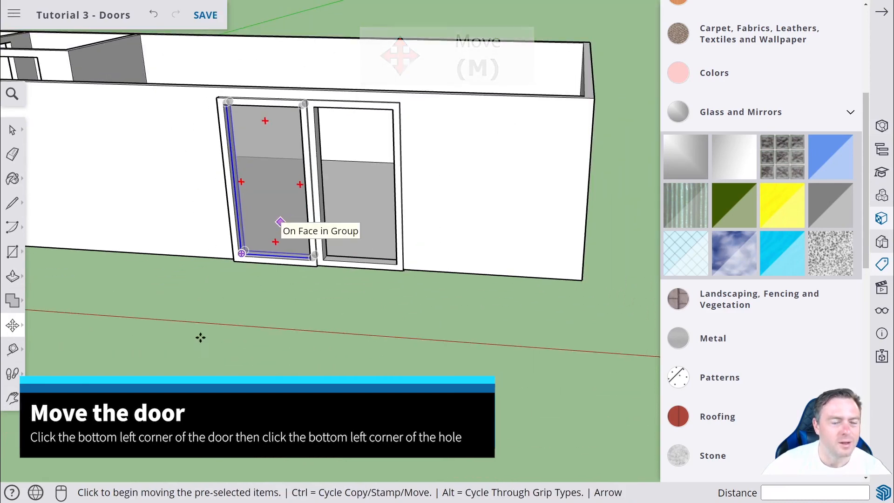
- Try to copy the placed glass door toward the empty frame, and undo the misplaced copy
{"action": "left_click", "coordinate": [14, 131]}
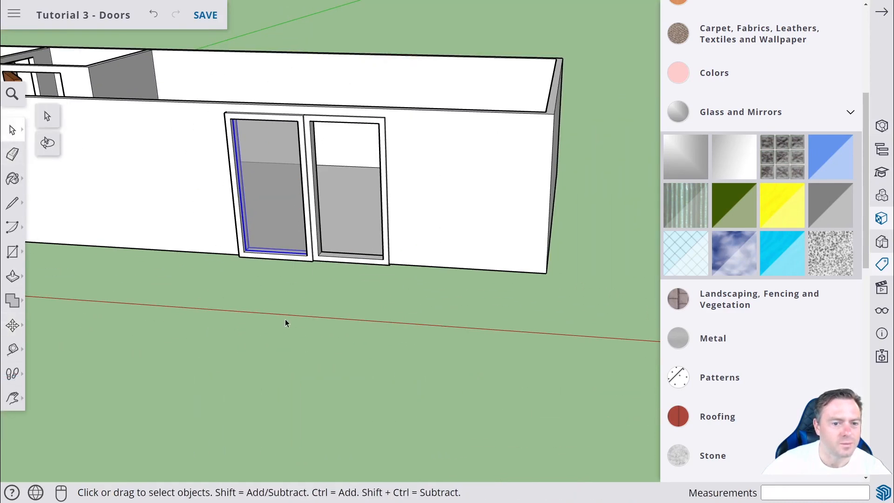
{"action": "middle_click_drag", "start_coordinate": [286, 323], "coordinate": [231, 169]}
{"action": "scroll", "coordinate": [231, 169], "scroll_direction": "up", "scroll_amount": 5}
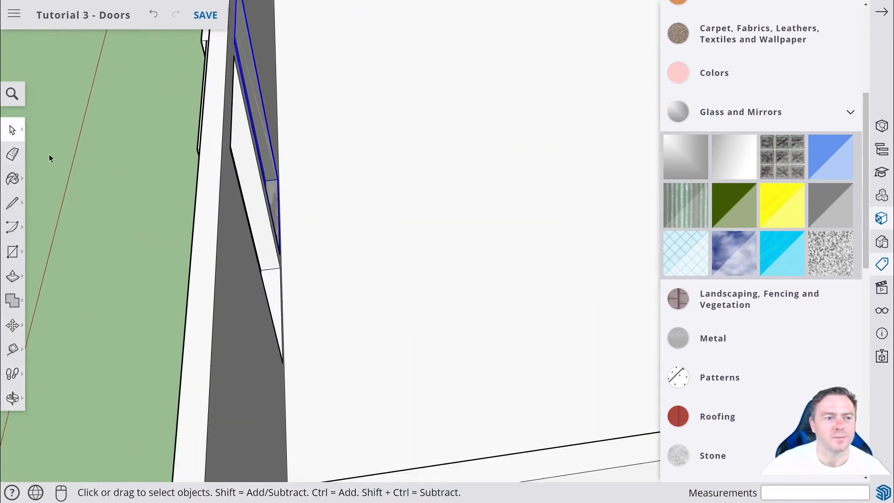
{"action": "middle_click_drag", "start_coordinate": [154, 162], "coordinate": [442, 242]}
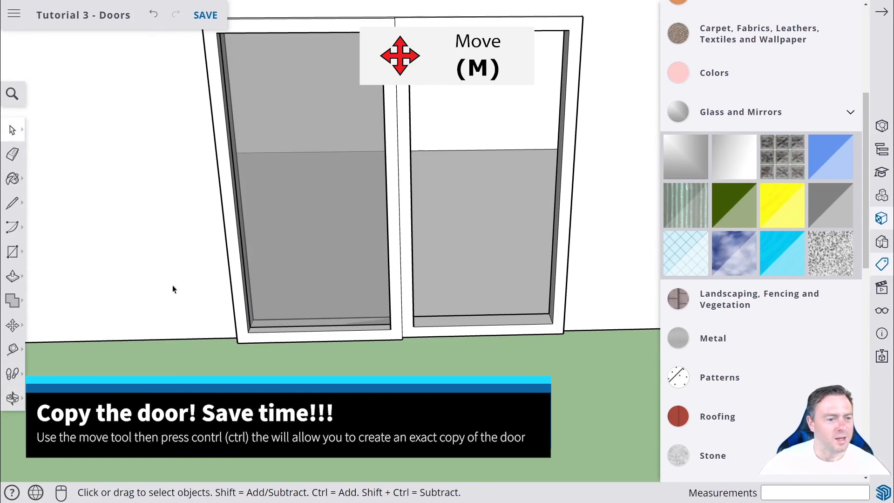
{"action": "left_click", "coordinate": [14, 325]}
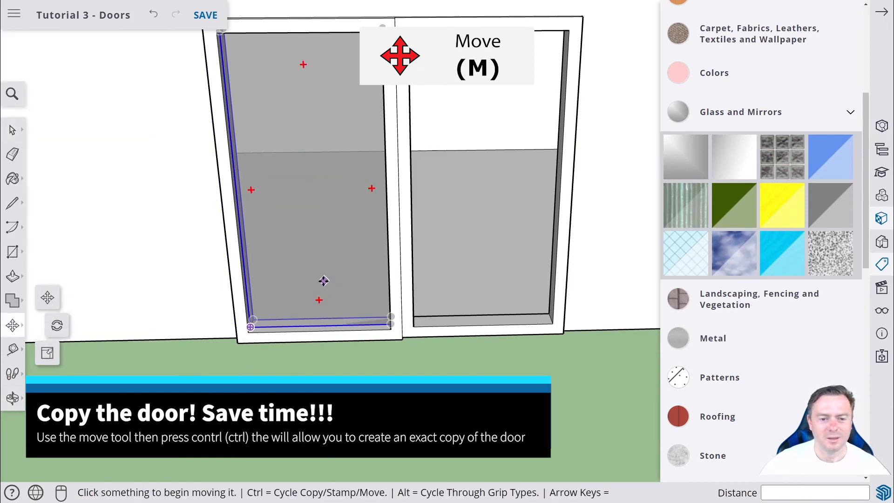
{"action": "left_click", "coordinate": [313, 263]}
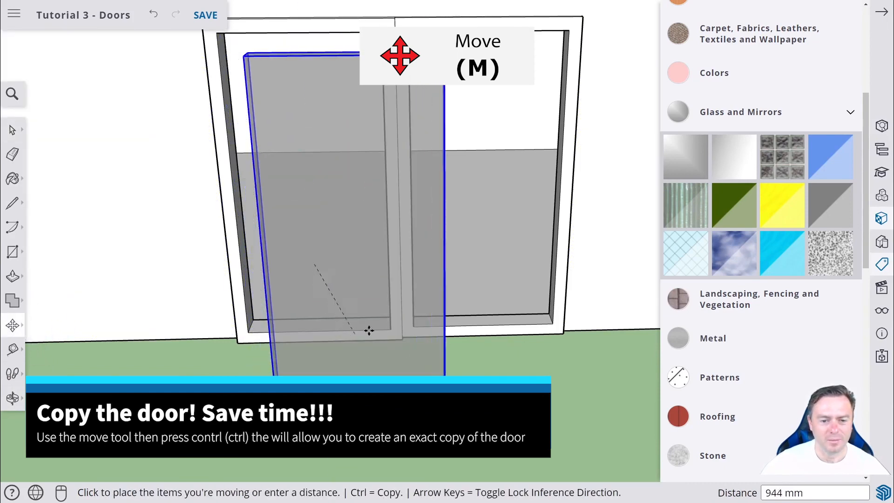
{"action": "key", "text": "ctrl"}
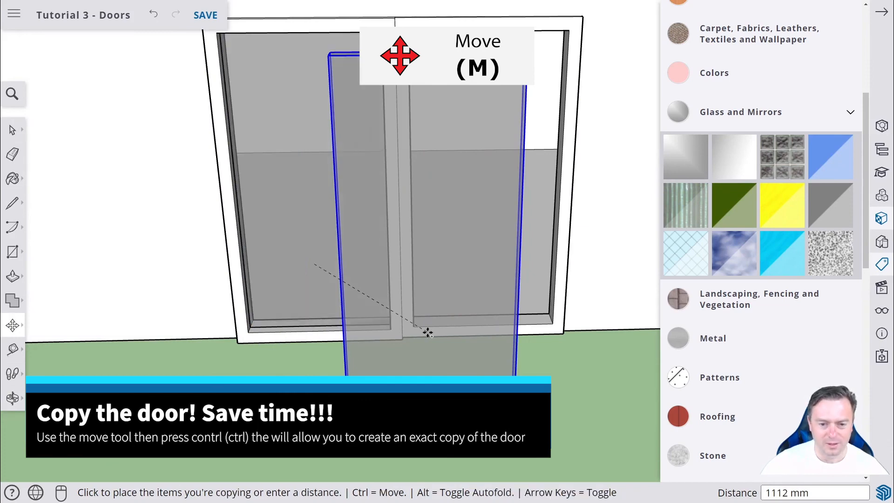
{"action": "left_click", "coordinate": [407, 365]}
{"action": "key", "text": "ctrl+z"}
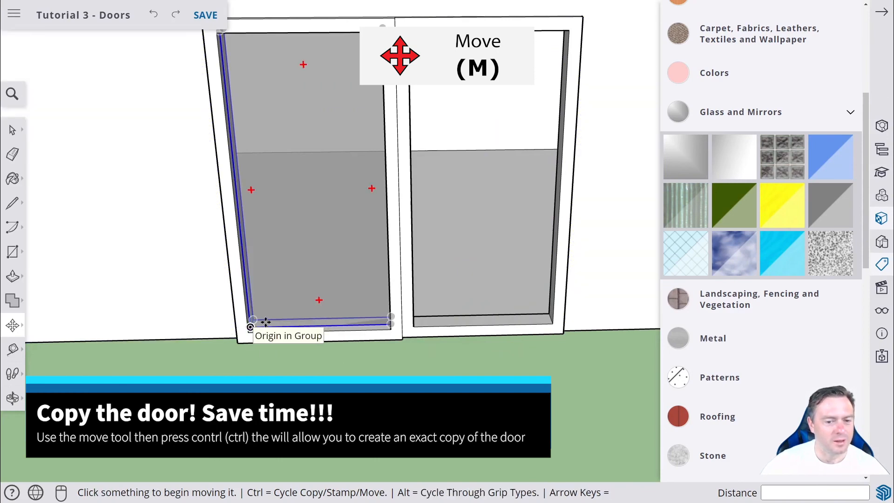
- Copy the glass door 1000 mm from its lower-left back corner onto the matching corner of the neighbouring empty frame
{"action": "mouse_move", "coordinate": [277, 301]}
{"action": "middle_mouse_down"}
{"action": "mouse_move", "coordinate": [241, 320]}
{"action": "mouse_move", "coordinate": [262, 303]}
{"action": "middle_mouse_up"}
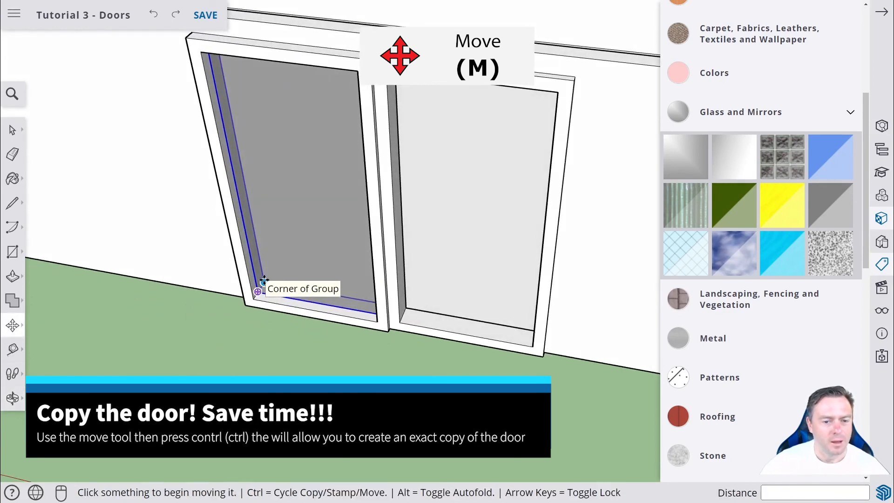
{"action": "left_click", "coordinate": [264, 282]}
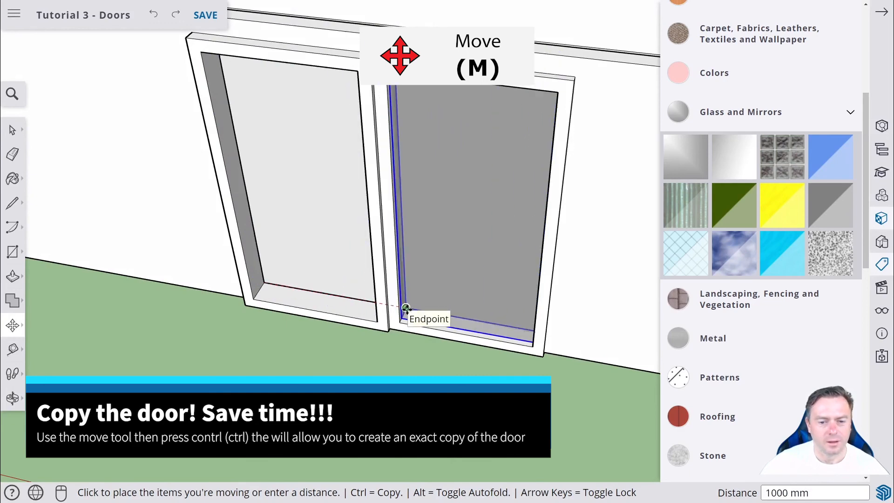
{"action": "key", "text": "ctrl"}
{"action": "left_click", "coordinate": [406, 308]}
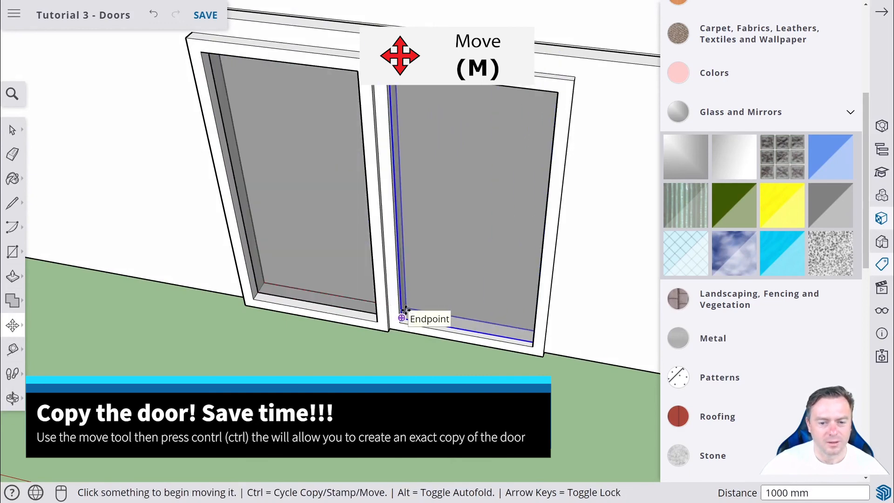
- Examine both glass doors, the brown interior door and the room behind the glass from above and outside the apartment
{"action": "middle_click_drag", "start_coordinate": [375, 473], "coordinate": [538, 281]}
{"action": "scroll", "coordinate": [539, 281], "scroll_direction": "down", "scroll_amount": 8}
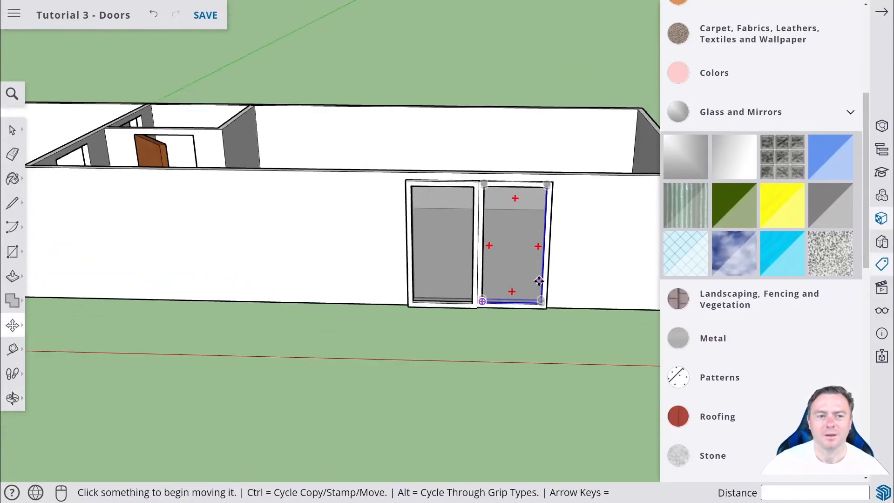
{"action": "middle_click_drag", "start_coordinate": [513, 201], "coordinate": [250, 217]}
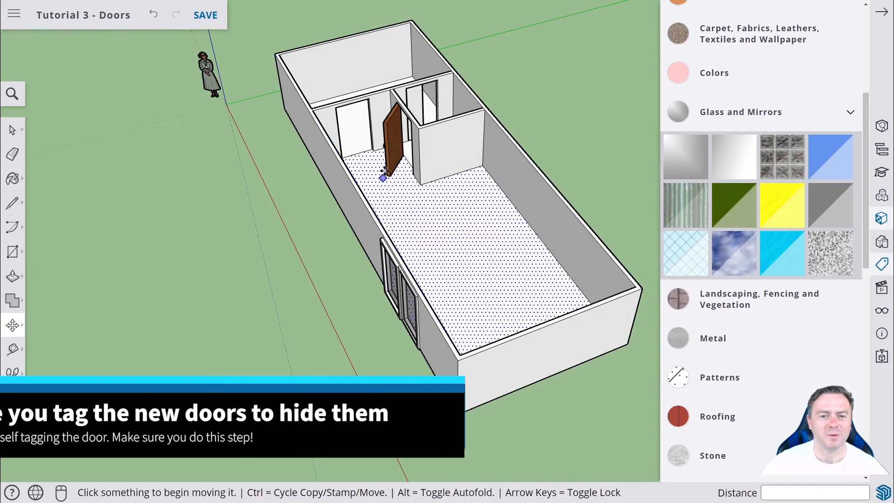
{"action": "scroll", "coordinate": [361, 124], "scroll_direction": "up", "scroll_amount": 5}
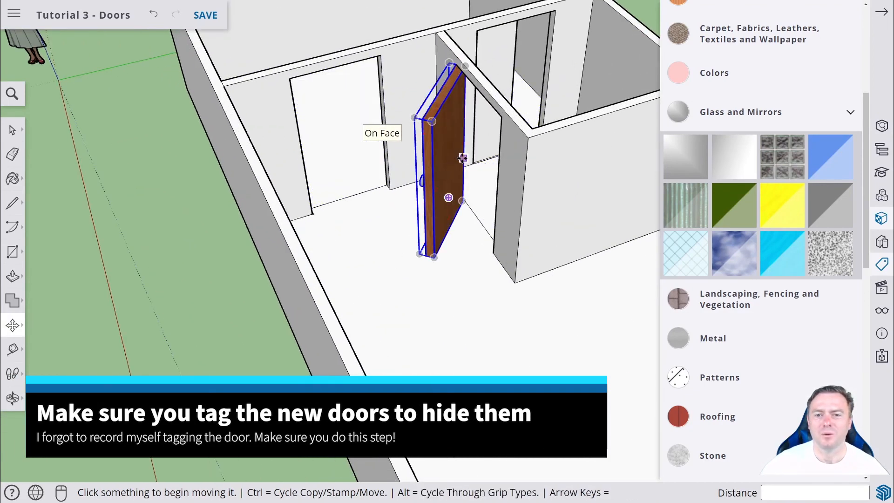
{"action": "scroll", "coordinate": [462, 158], "scroll_direction": "down", "scroll_amount": 2}
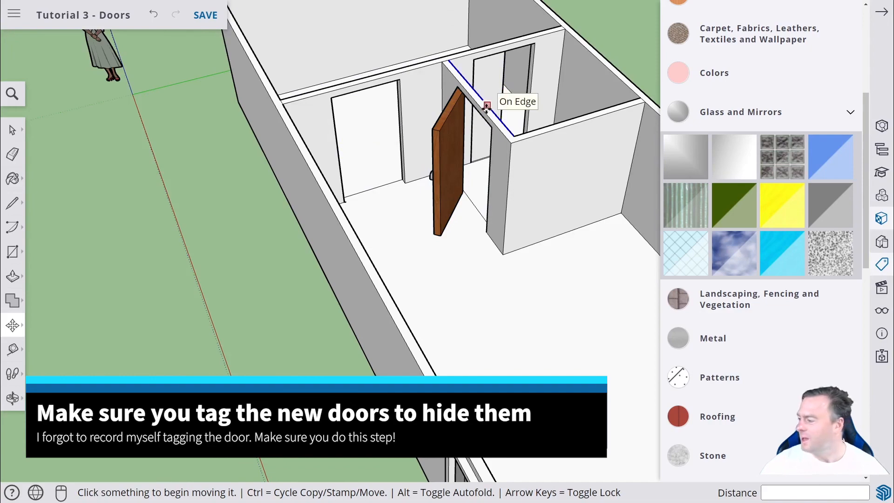
{"action": "scroll", "coordinate": [442, 191], "scroll_direction": "down", "scroll_amount": 2}
{"action": "middle_click_drag", "start_coordinate": [494, 96], "coordinate": [563, 235]}
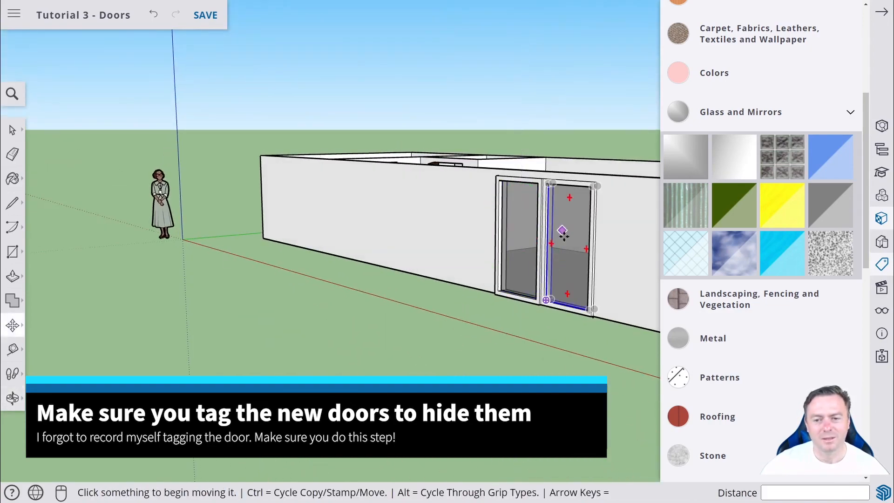
{"action": "middle_click_drag", "start_coordinate": [592, 328], "coordinate": [584, 389]}
{"action": "scroll", "coordinate": [574, 314], "scroll_direction": "up", "scroll_amount": 5}
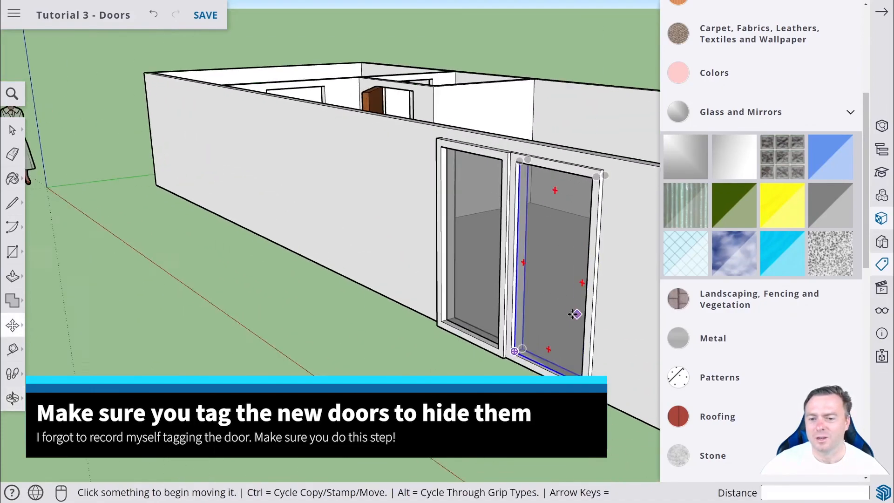
{"action": "scroll", "coordinate": [549, 311], "scroll_direction": "up", "scroll_amount": 10}
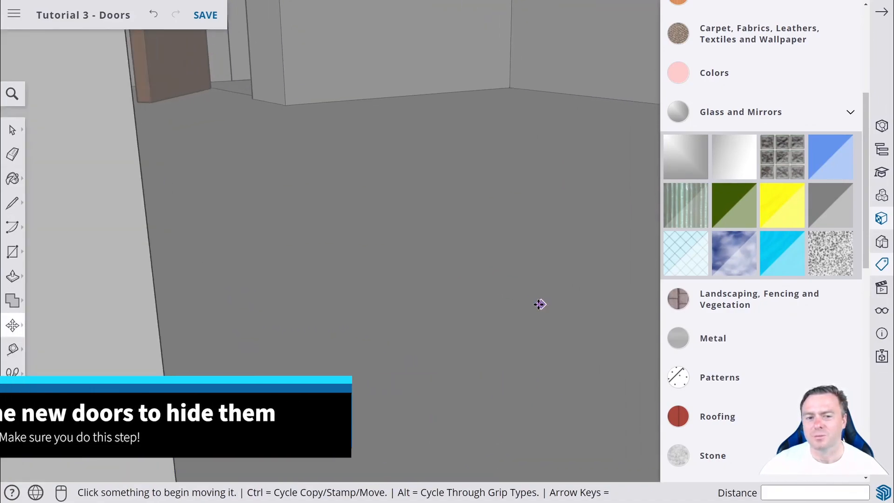
{"action": "scroll", "coordinate": [528, 309], "scroll_direction": "down", "scroll_amount": 12}
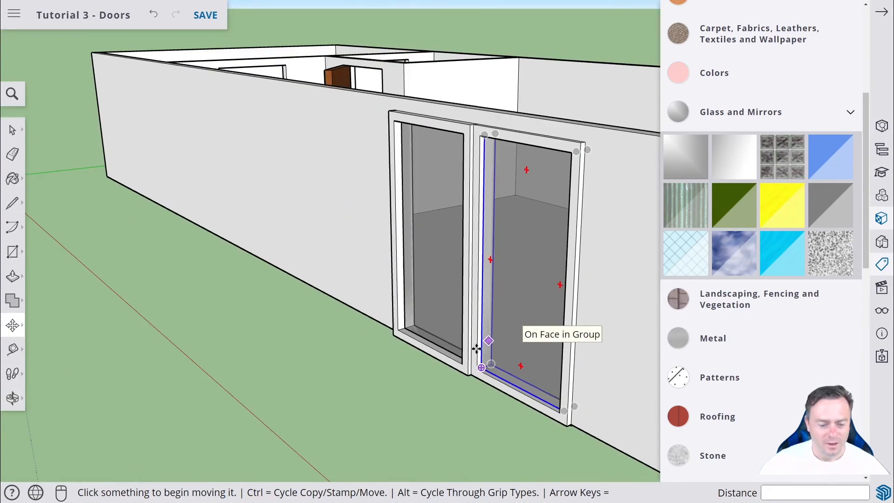